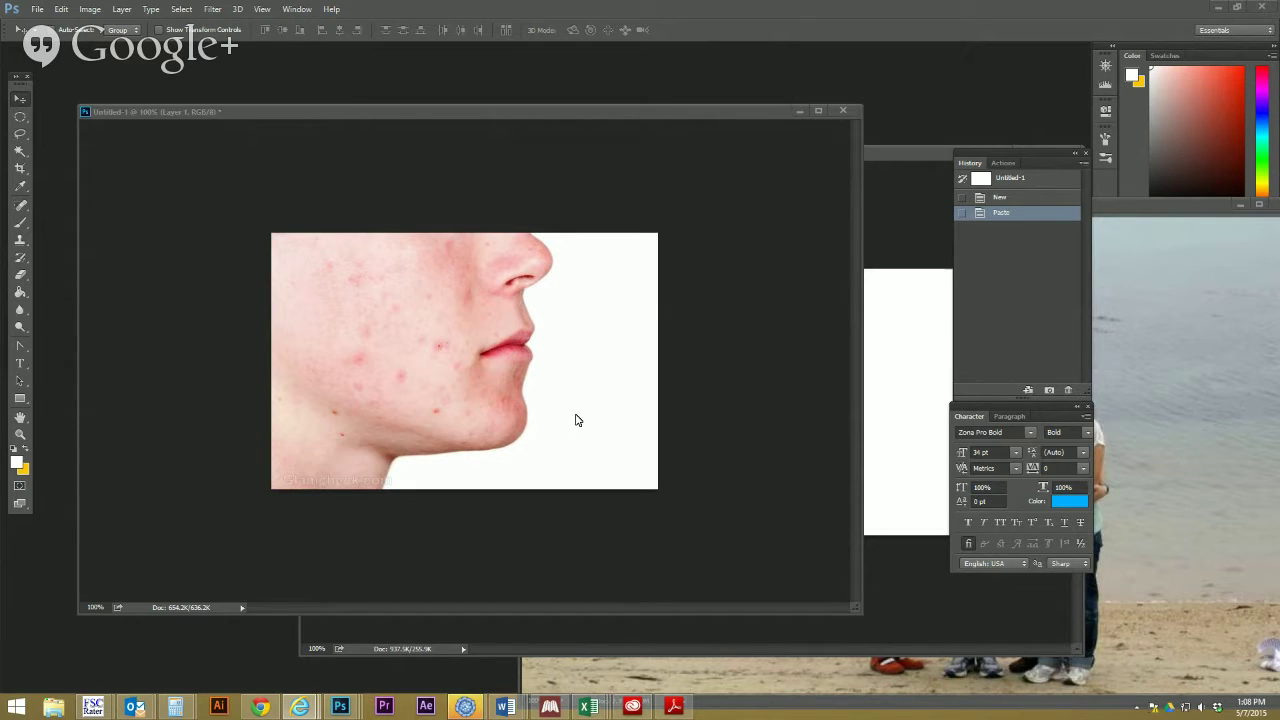
Shift the face photo's window slightly and minimize the beach photo document to uncover the layers
left_click_drag(466, 110, 527, 102)
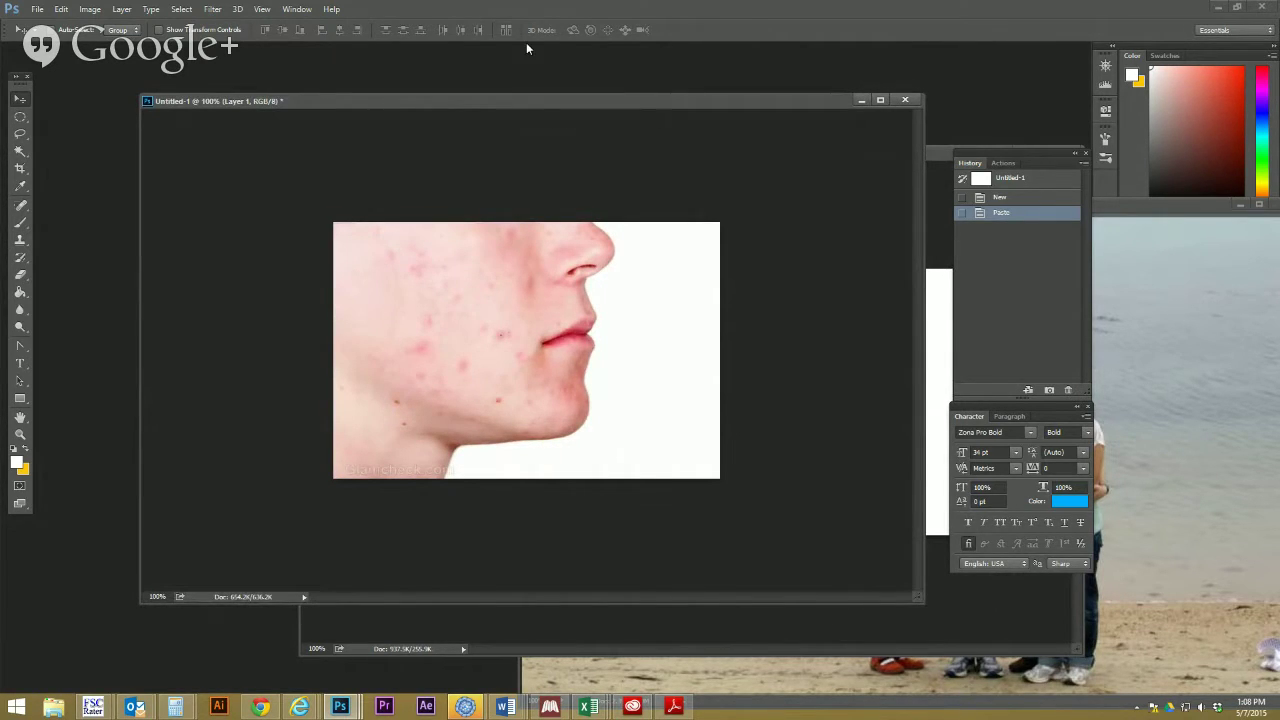
left_click_drag(519, 66, 32, 60)
left_click(1238, 207)
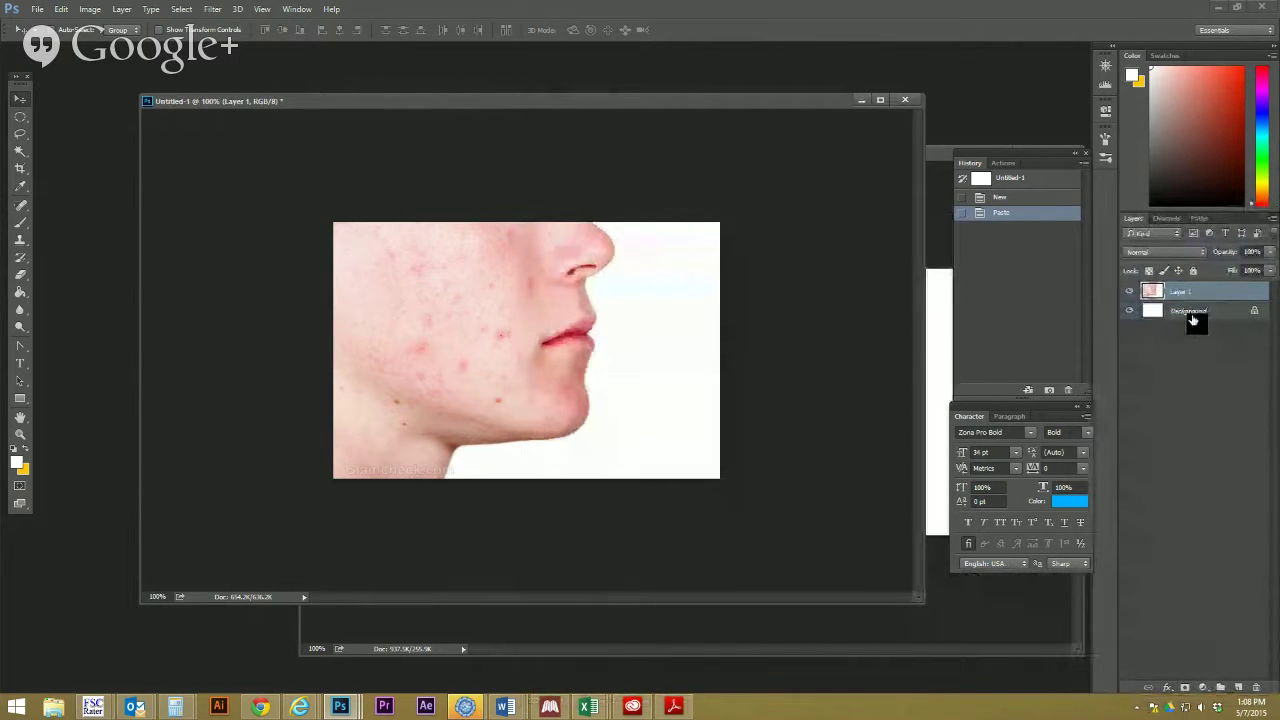
mouse_move(480, 290)
left_mouse_down()
mouse_move(494, 354)
mouse_move(586, 349)
mouse_move(606, 297)
mouse_move(497, 305)
mouse_move(484, 289)
left_mouse_up()
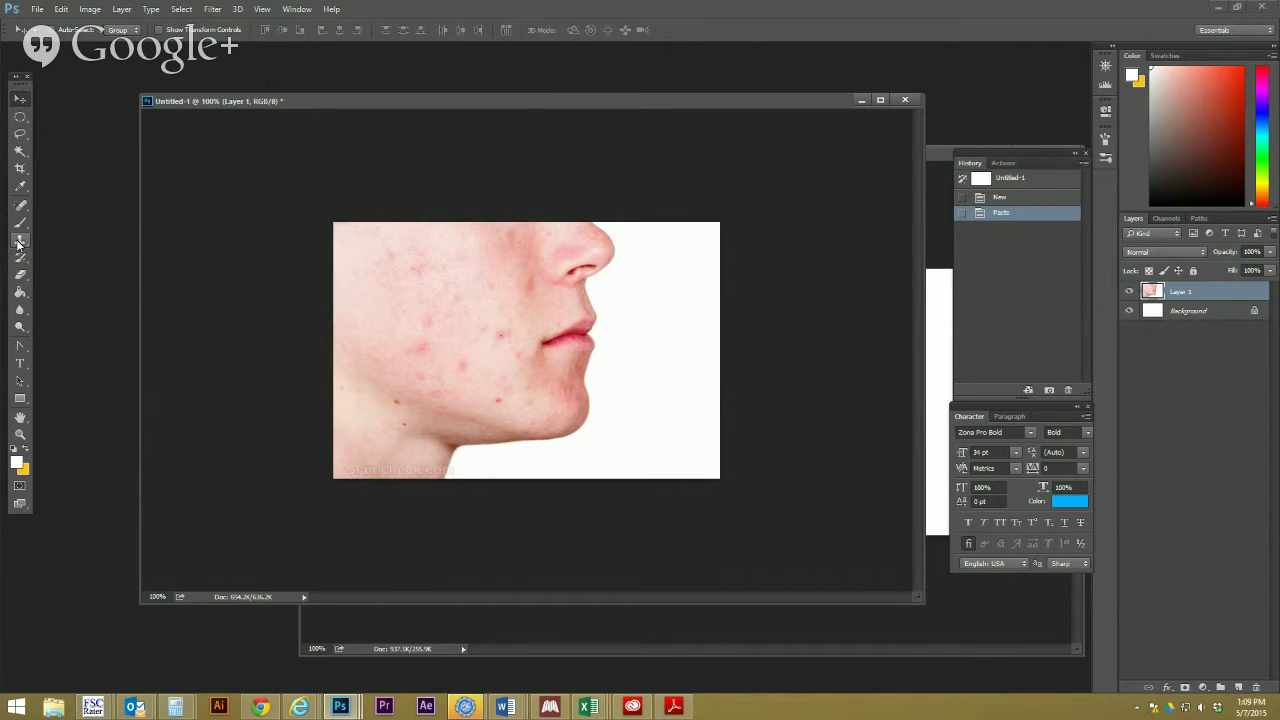
Activate the Clone Stamp tool and increase the size of its soft brush
left_click(19, 243)
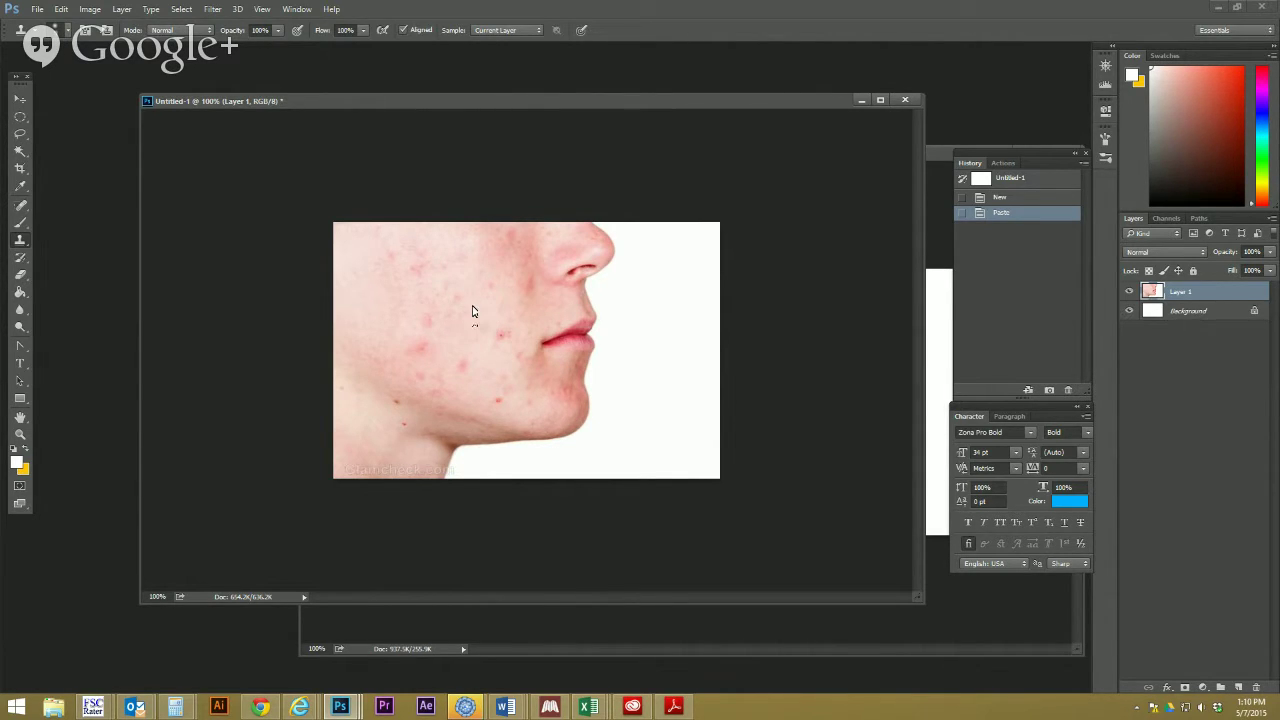
left_click(68, 31)
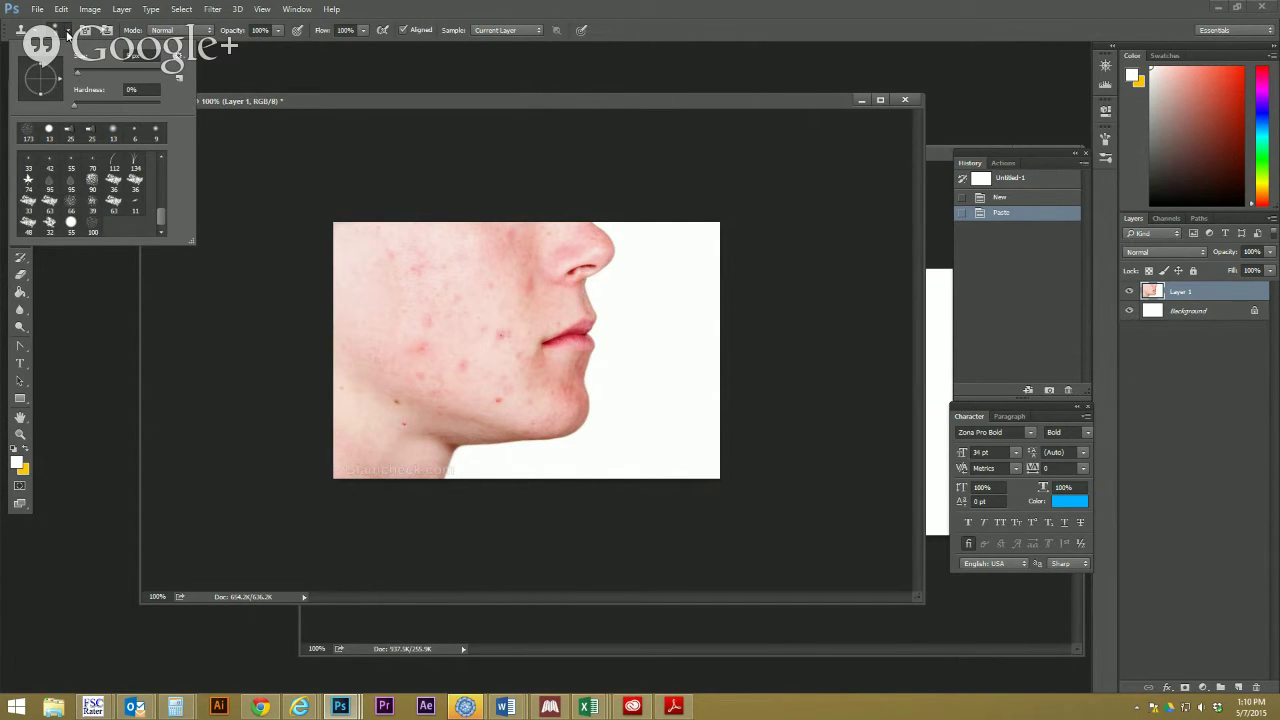
left_click(68, 34)
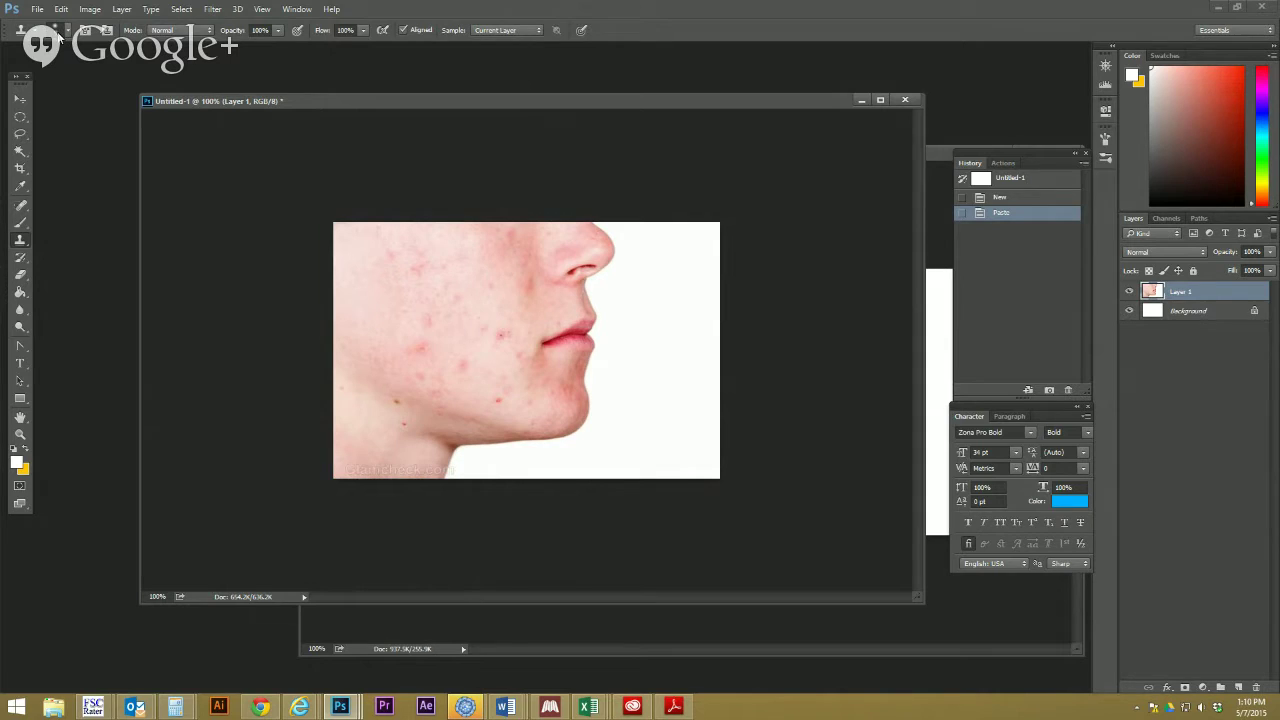
left_click(68, 31)
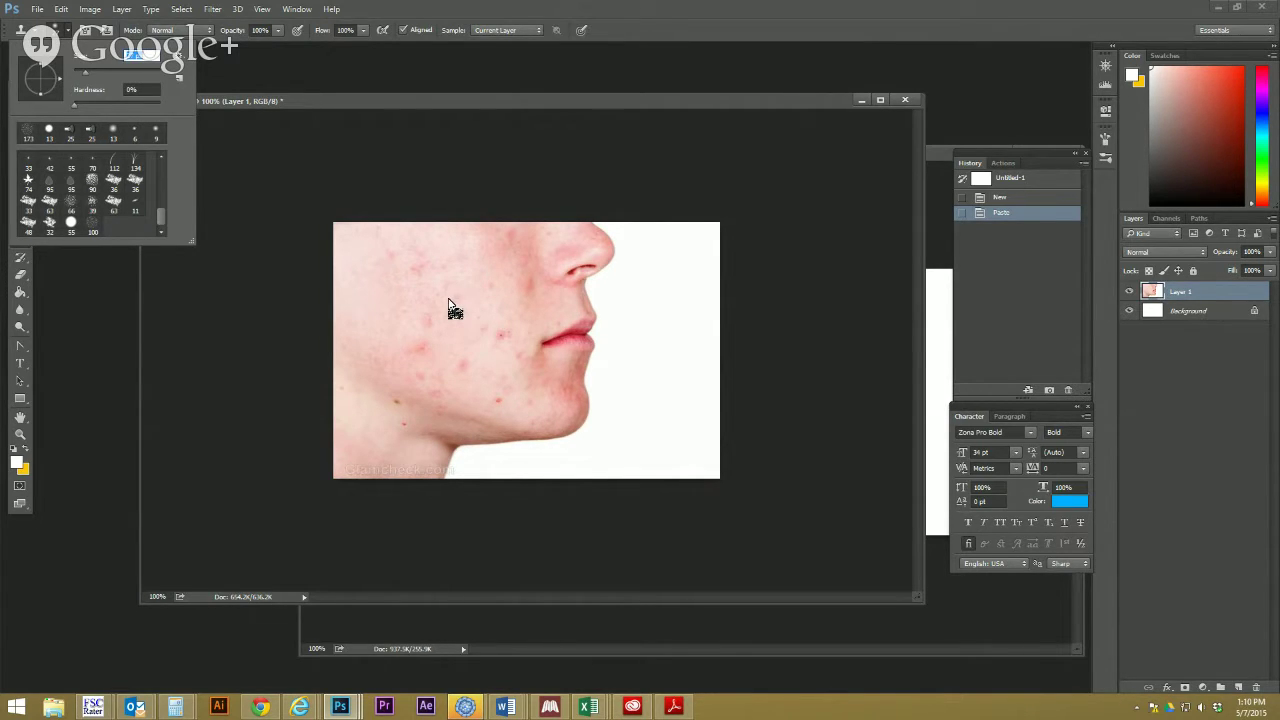
left_click(89, 312)
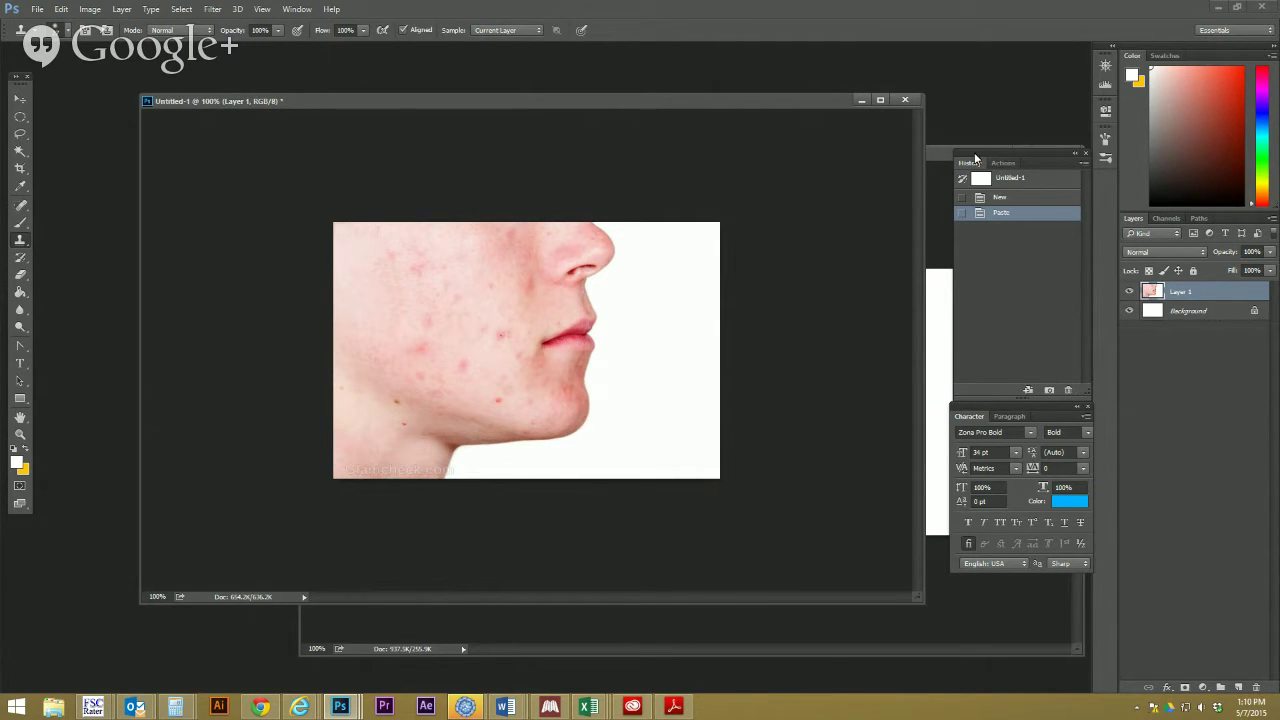
Display the Navigator and magnify the face photo to about 201%
mouse_move(787, 101)
left_mouse_down()
mouse_move(743, 99)
mouse_move(777, 86)
left_mouse_up()
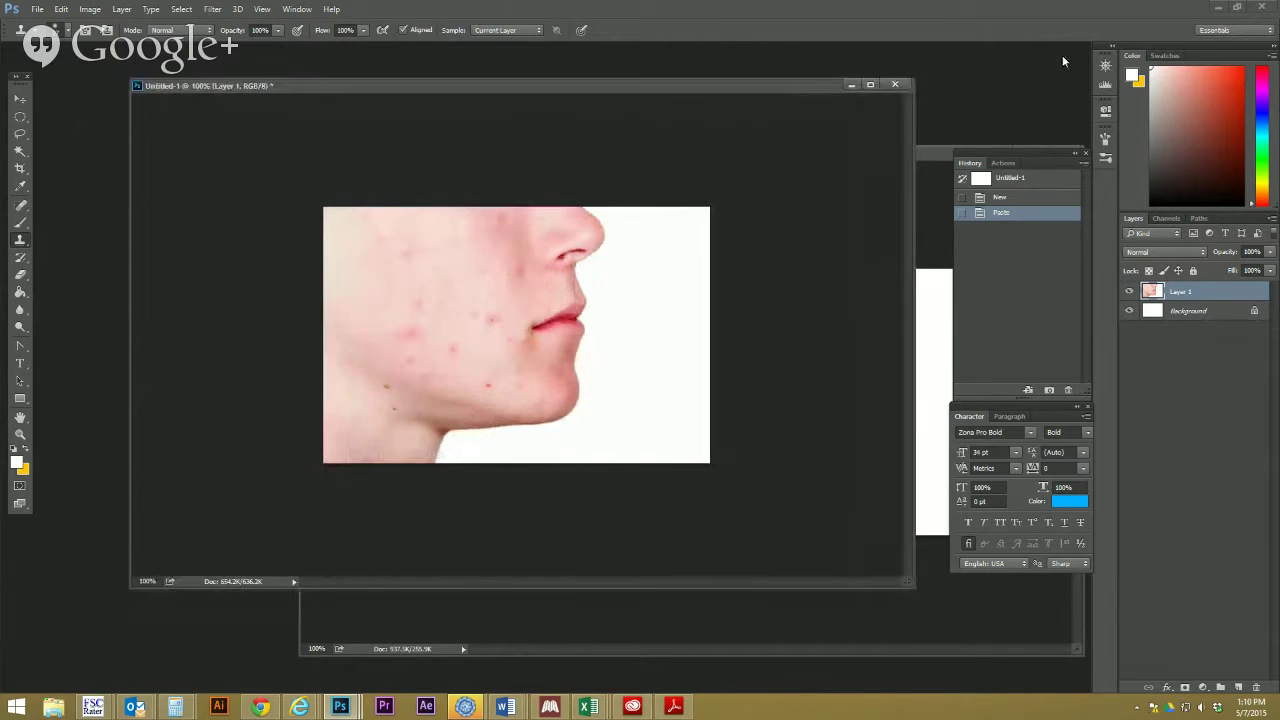
left_click(296, 9)
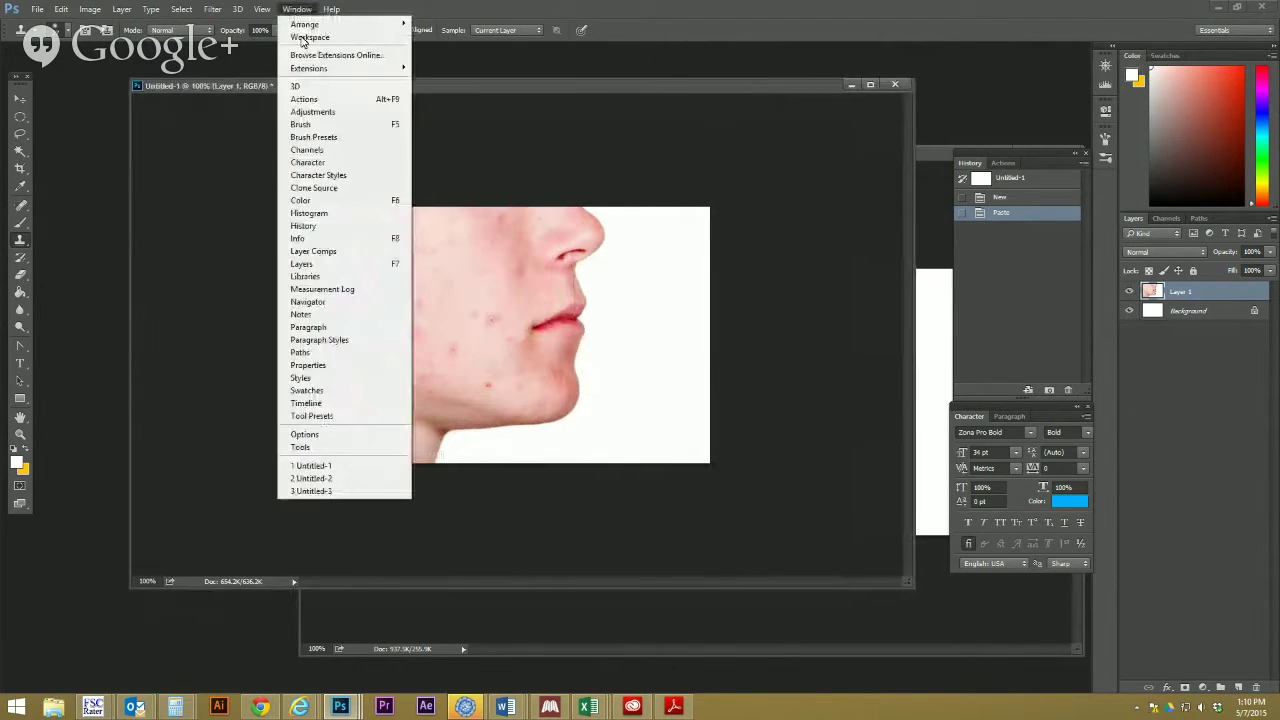
left_click(325, 301)
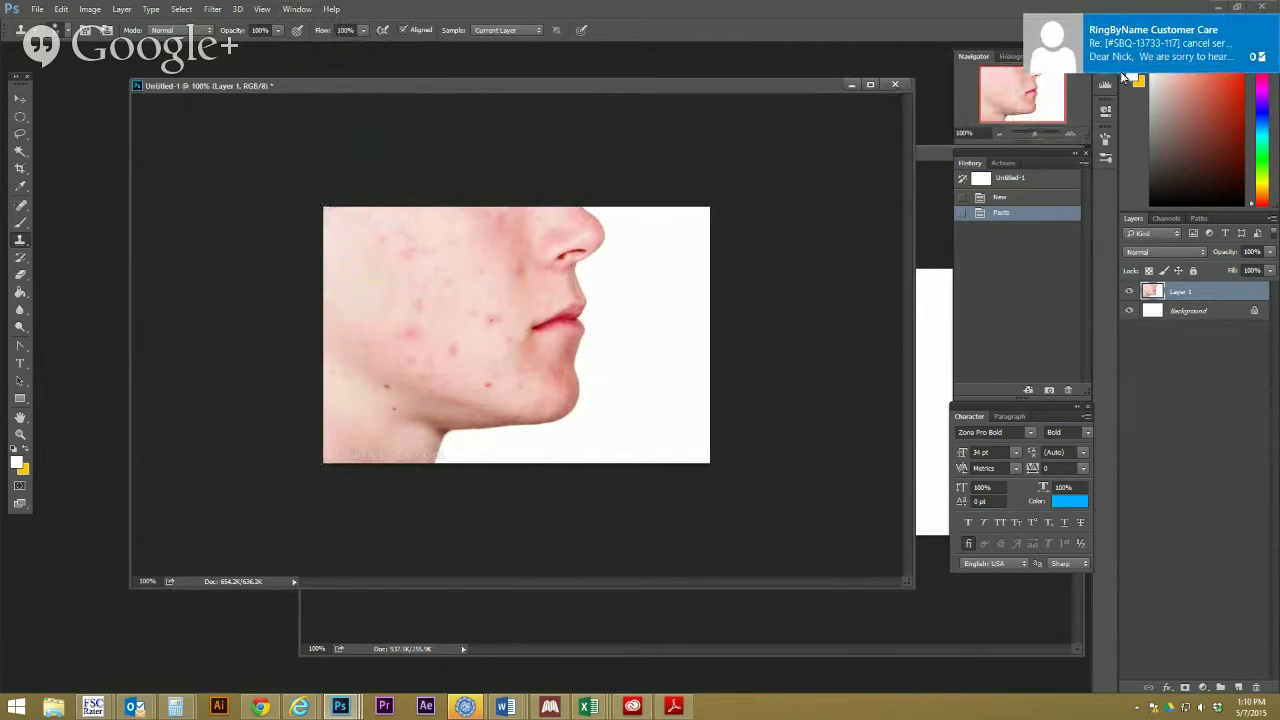
left_click(1273, 31)
left_click(1038, 132)
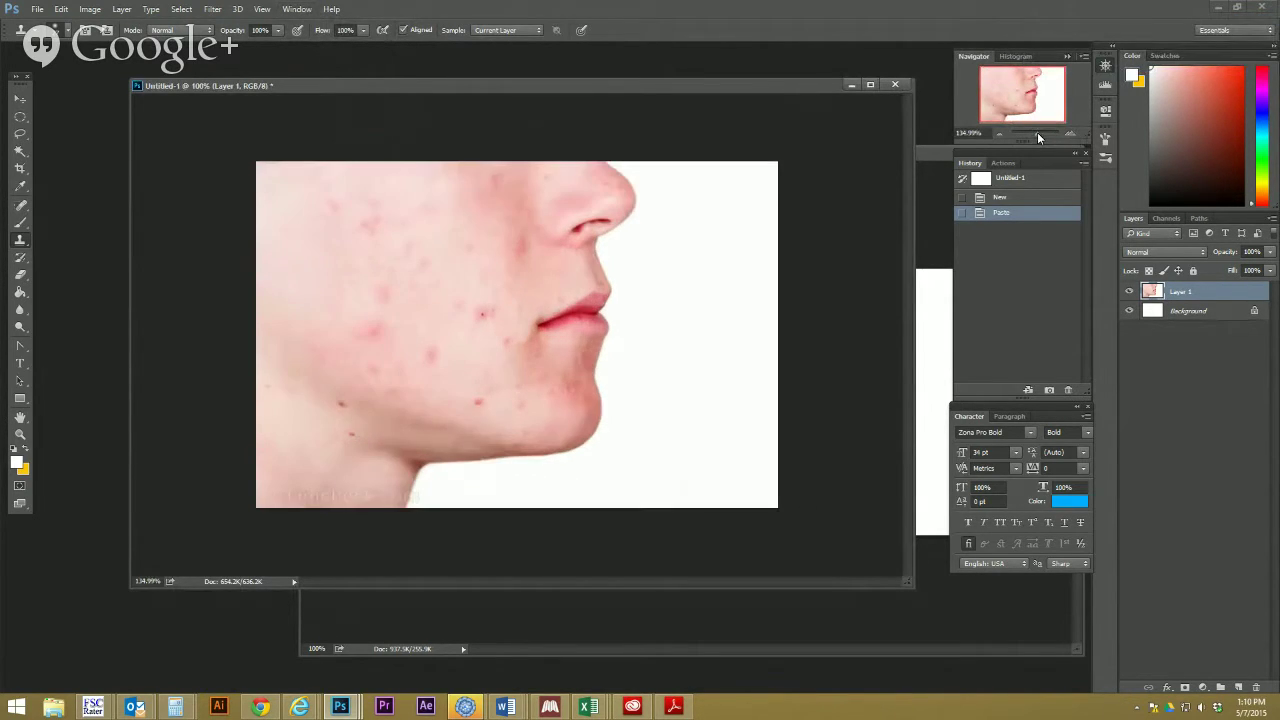
left_click_drag(1038, 132, 1040, 133)
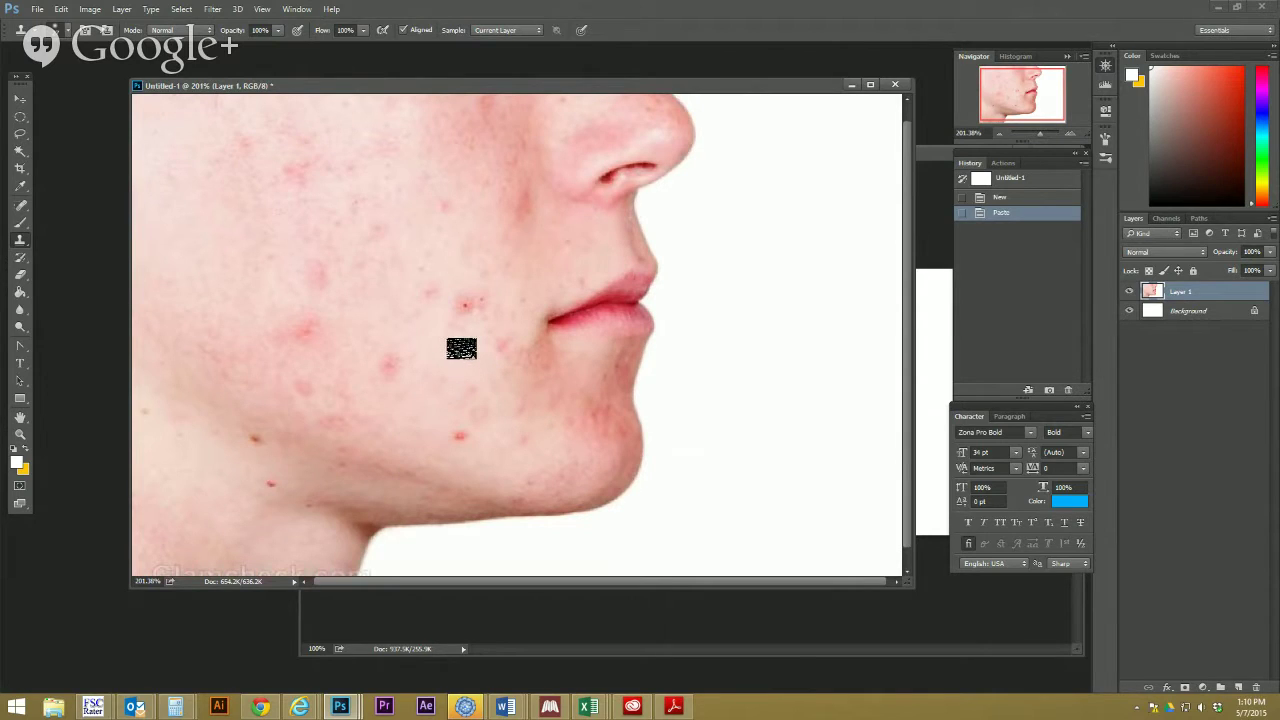
Sample clean cheek skin and clone it over the red blemishes beside the mouth and the one above the jawline
left_click(456, 352, "alt")
left_click(464, 302)
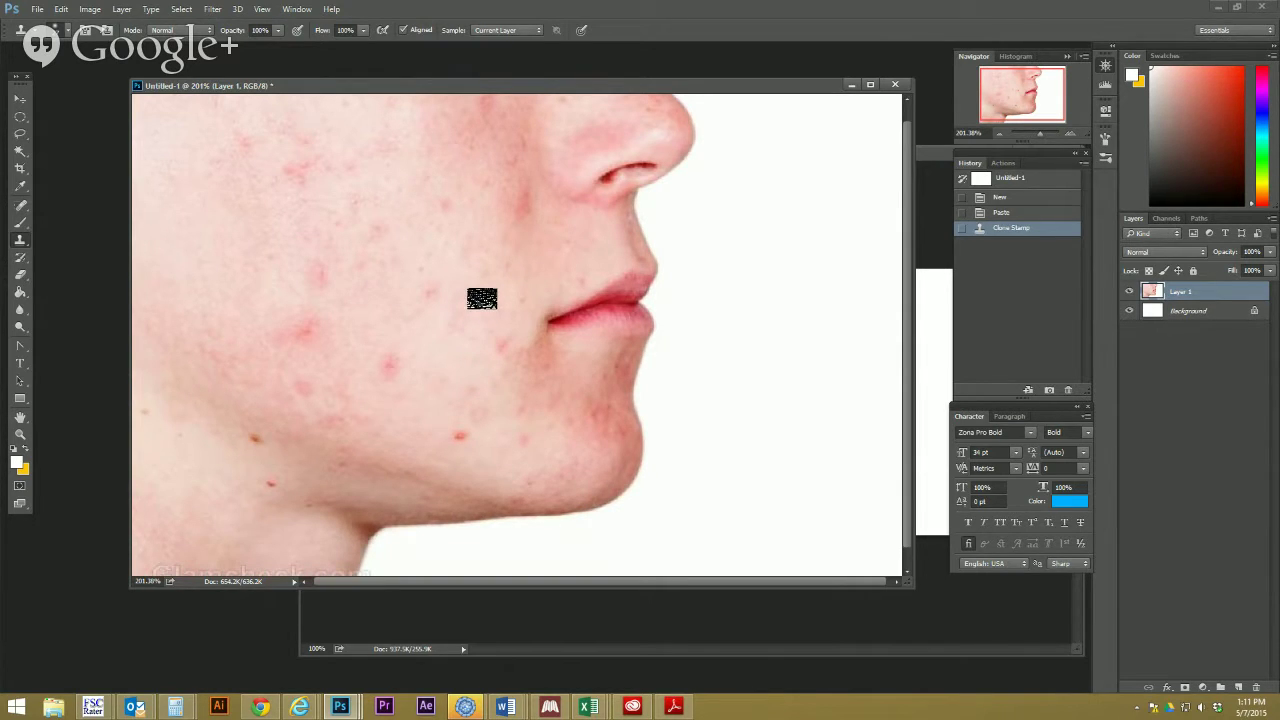
left_click(480, 300)
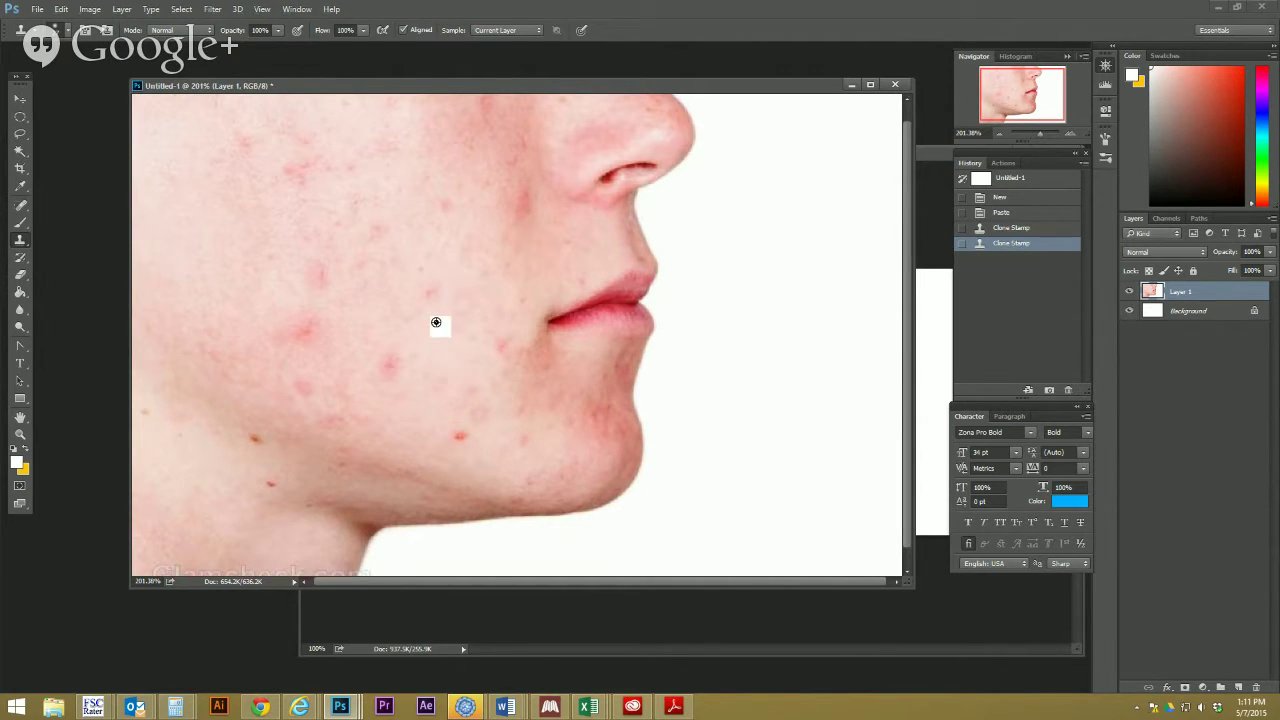
left_click(464, 356)
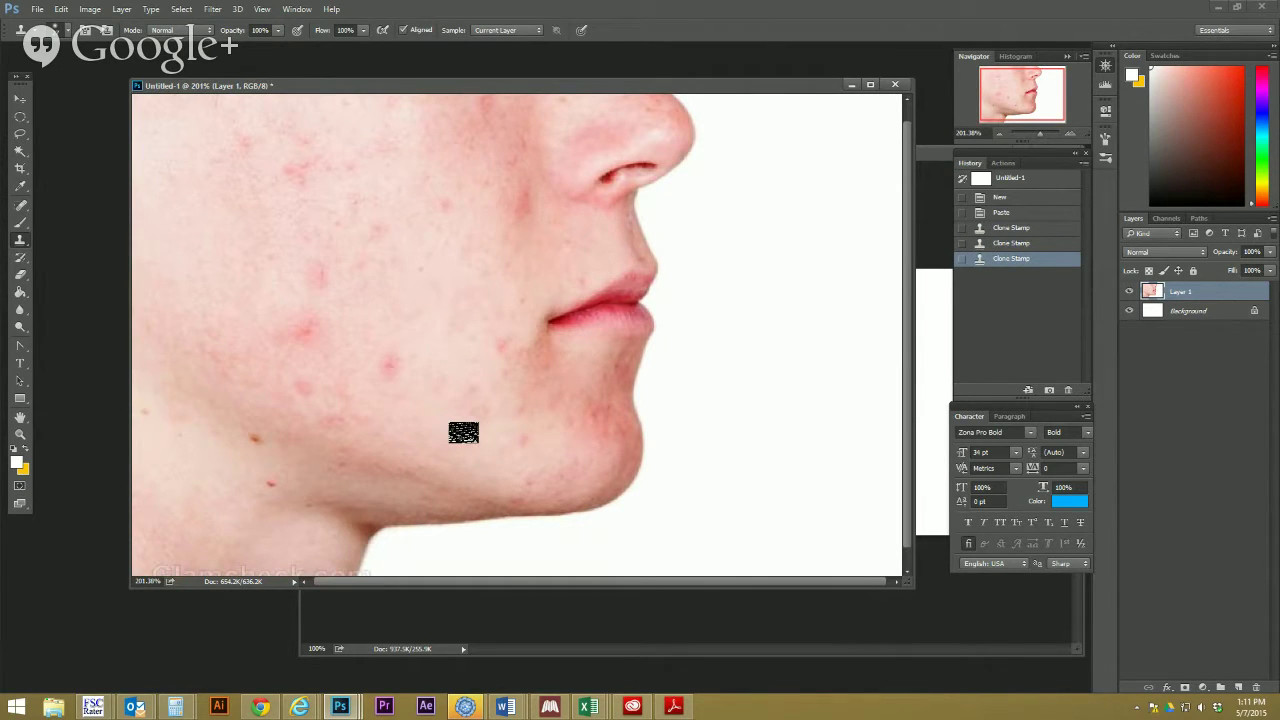
left_click(463, 432)
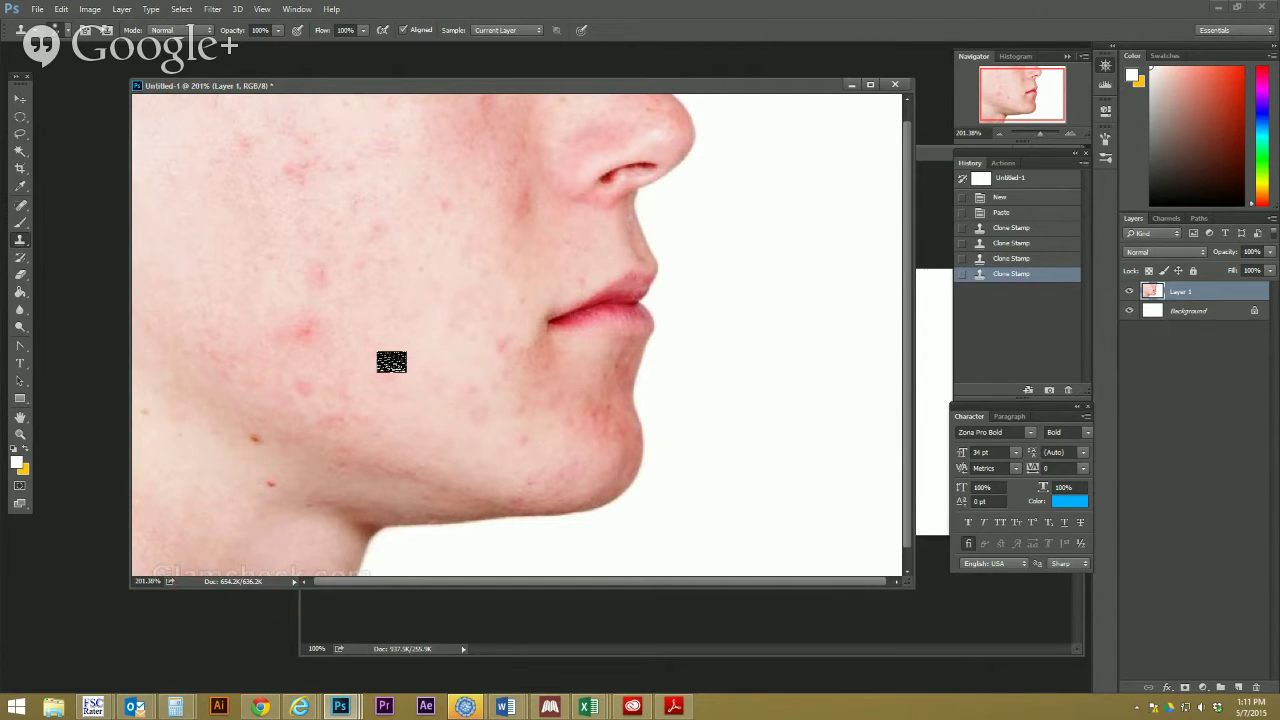
Clone clean skin over the red spot in the middle of the lower cheek and the faint spots near the mouth corner
left_click(391, 359)
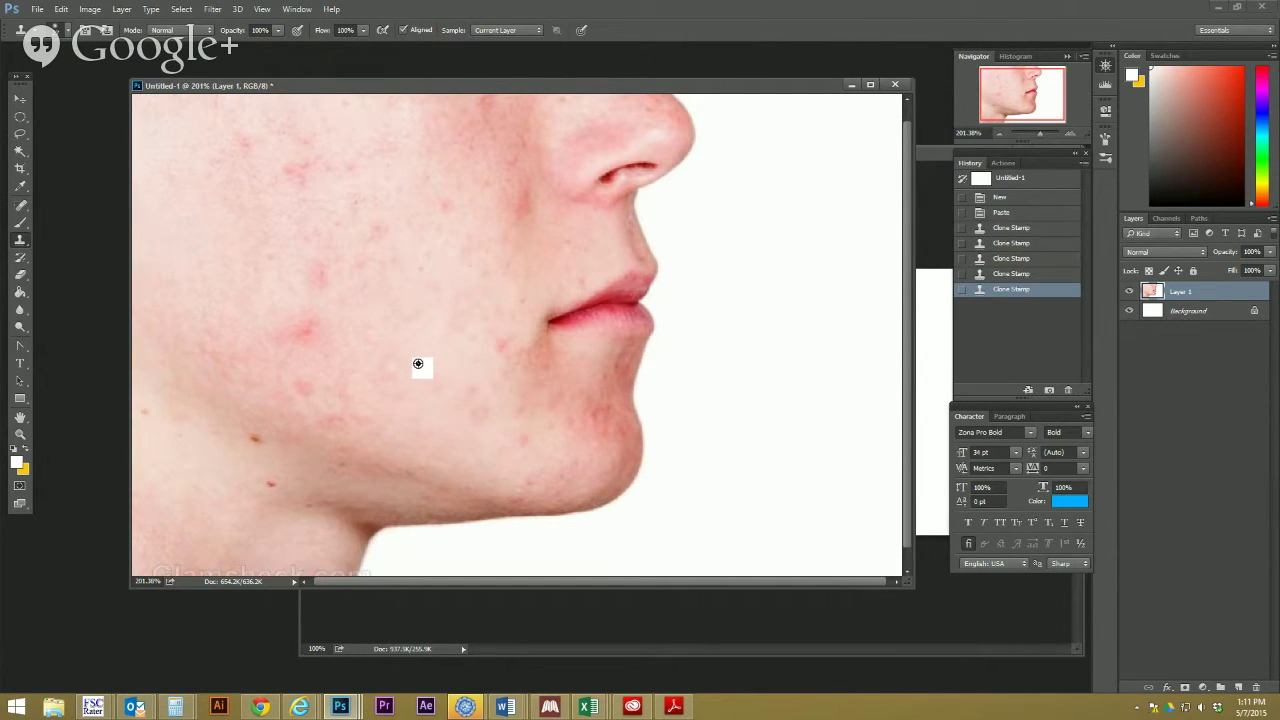
left_click(392, 361)
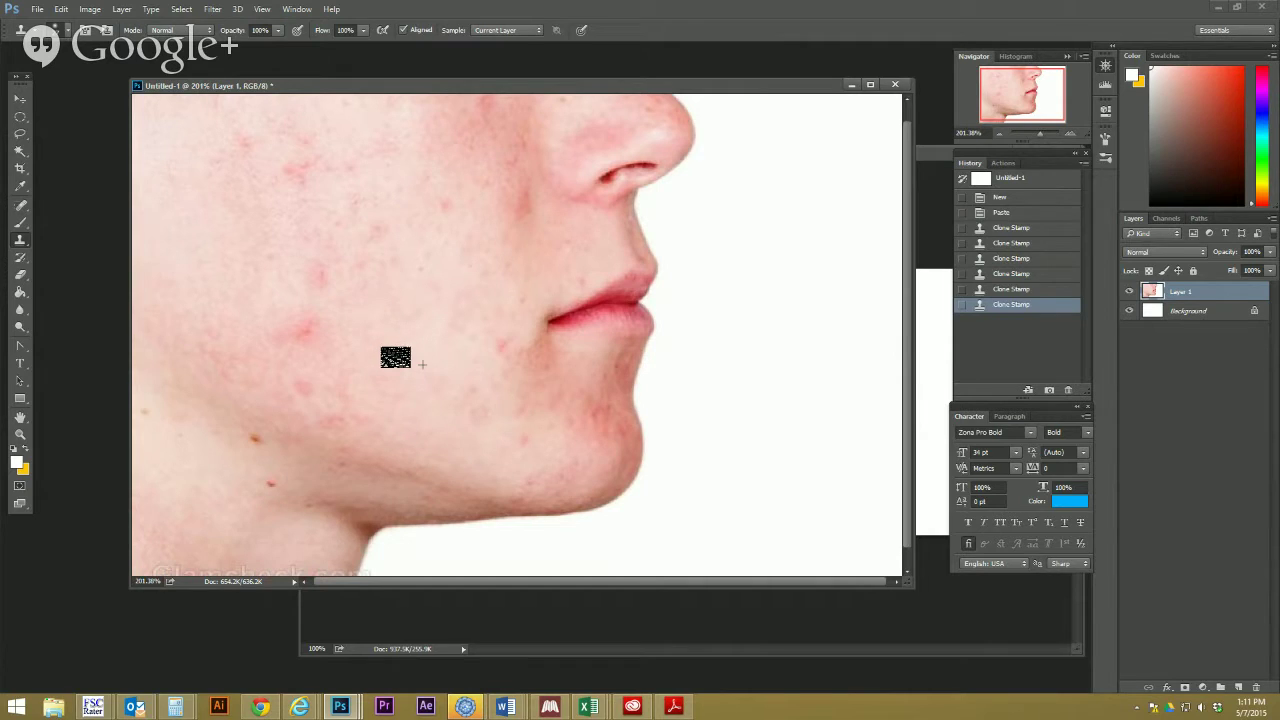
left_click(392, 359)
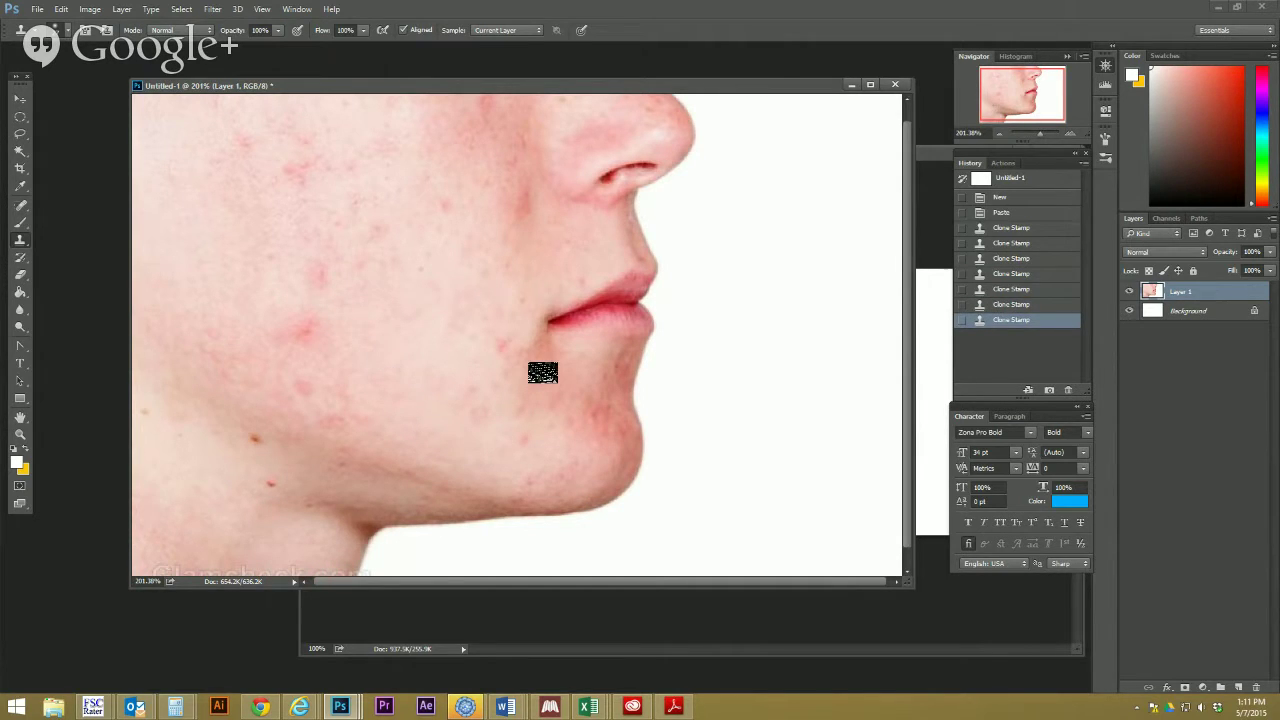
left_click(466, 367)
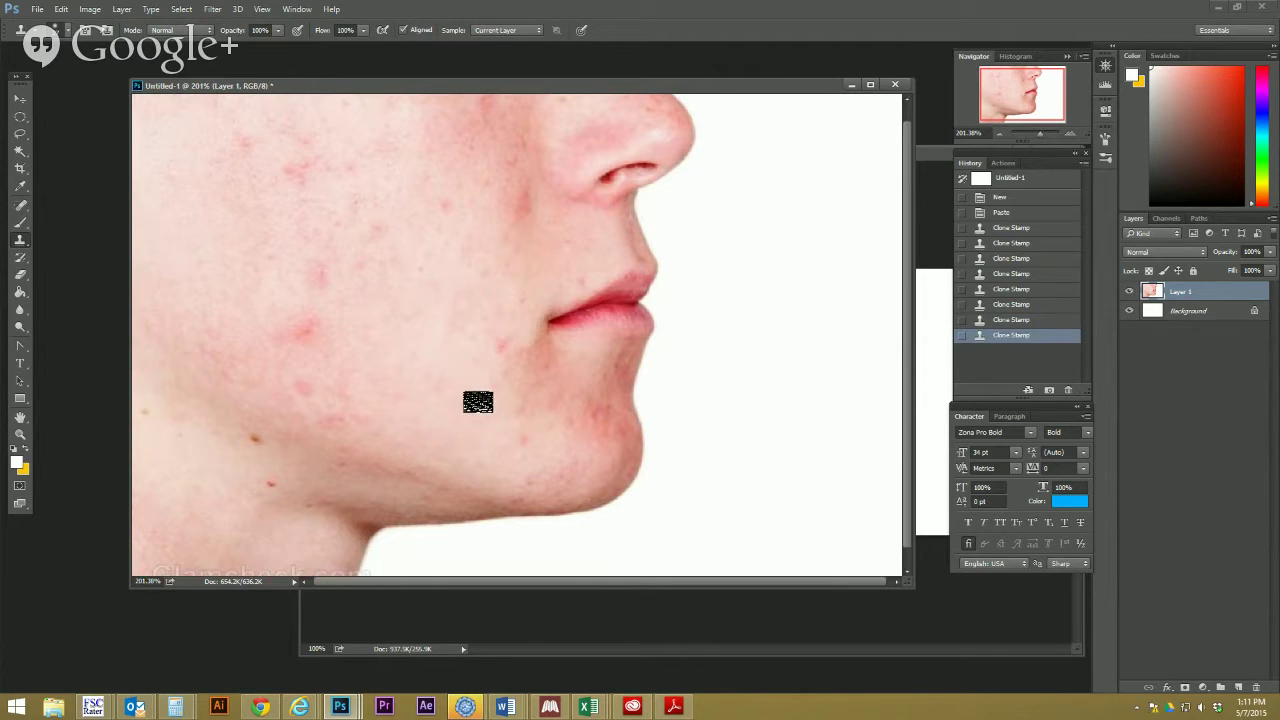
left_click(478, 407)
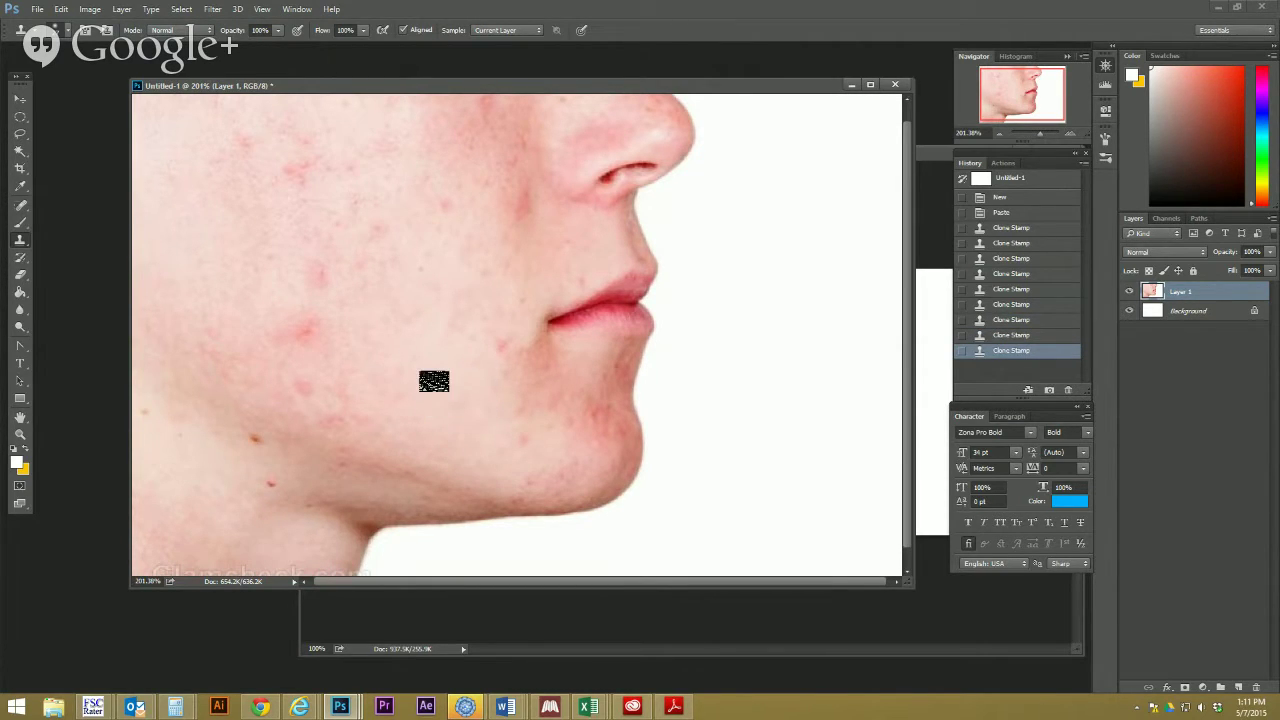
left_click(428, 398)
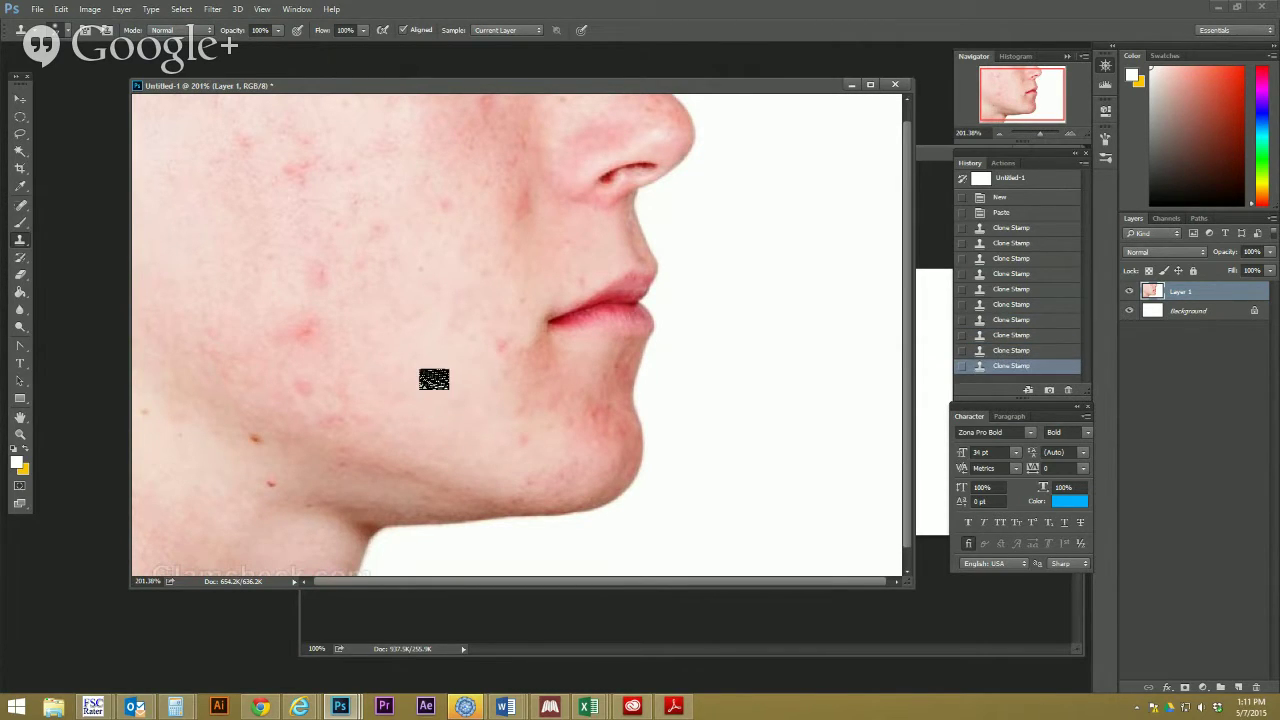
left_click(500, 338)
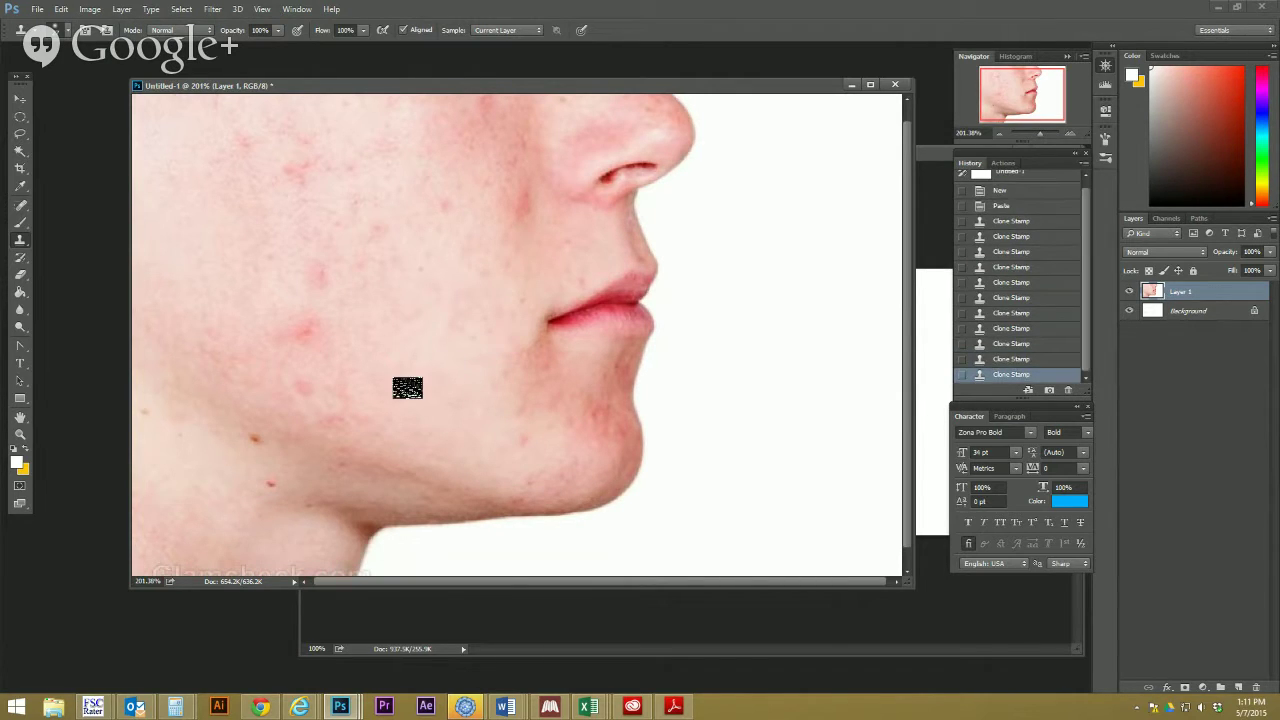
Clone clean skin over the two large red blemishes on the rear part of the cheek
left_click(307, 328)
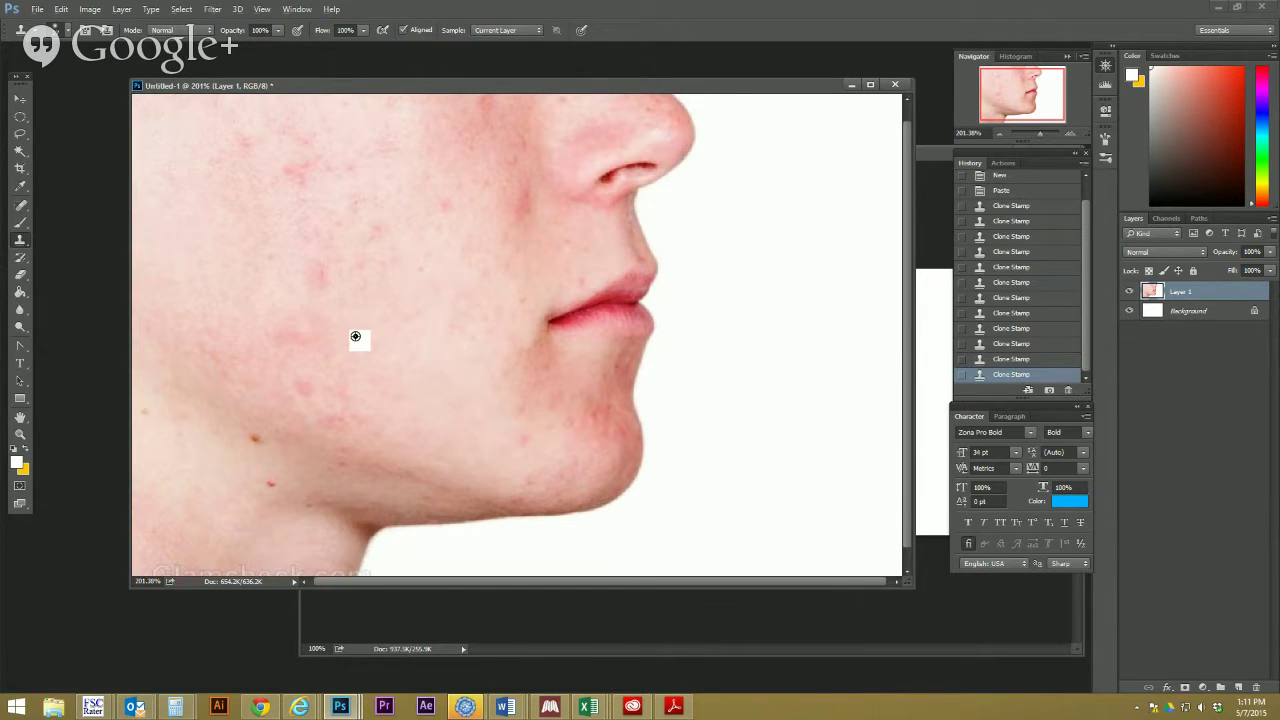
left_click(309, 329)
left_click(320, 271)
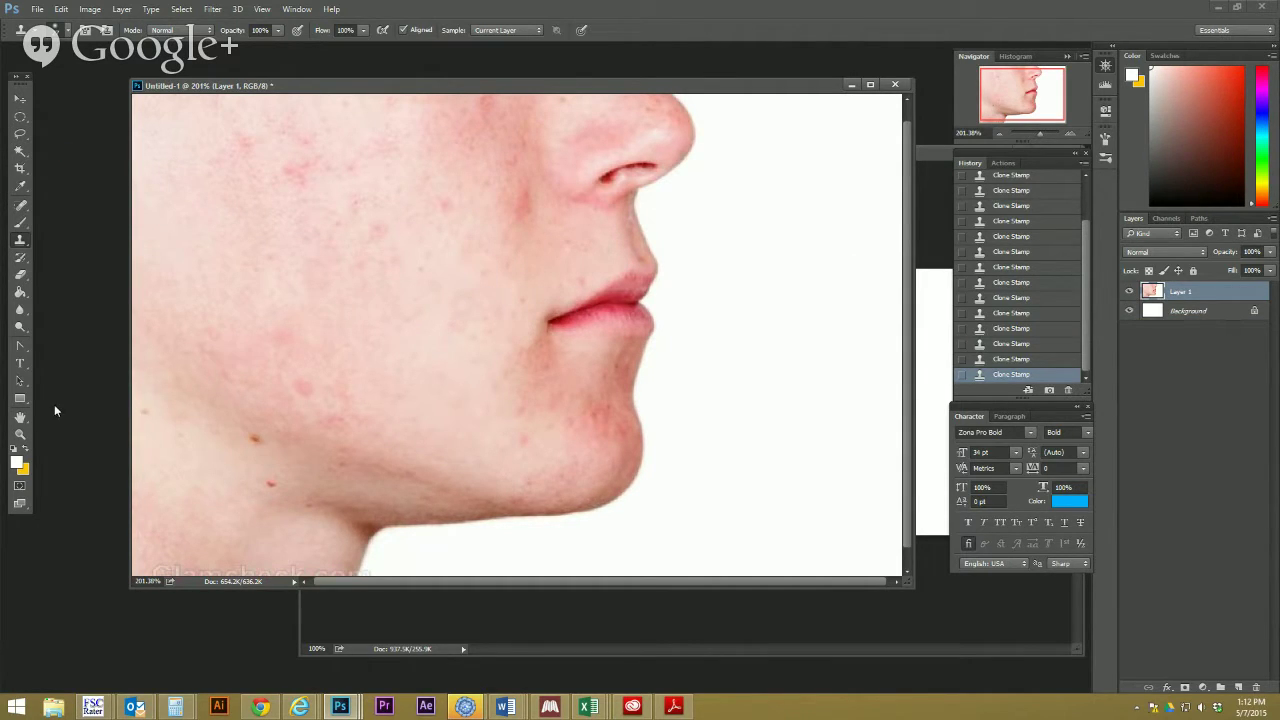
Set the foreground color to a light skin tone sampled from the retouched cheek
left_click(18, 226)
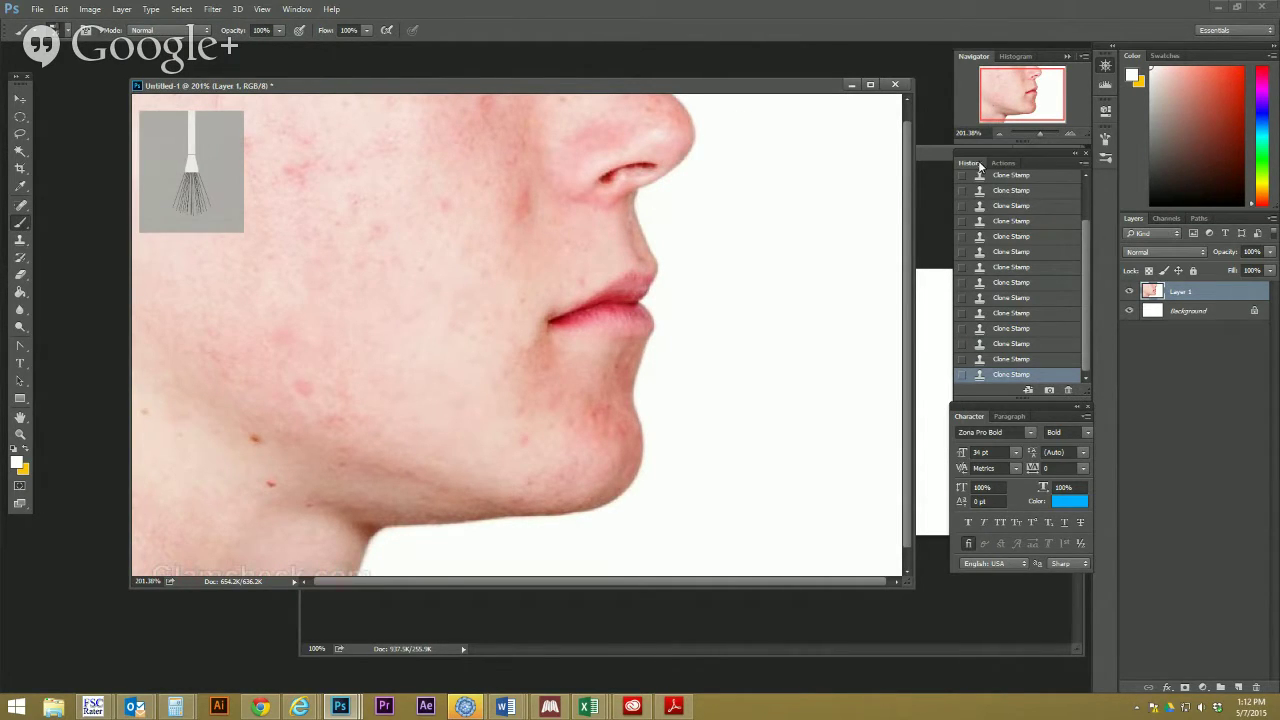
left_click(18, 101)
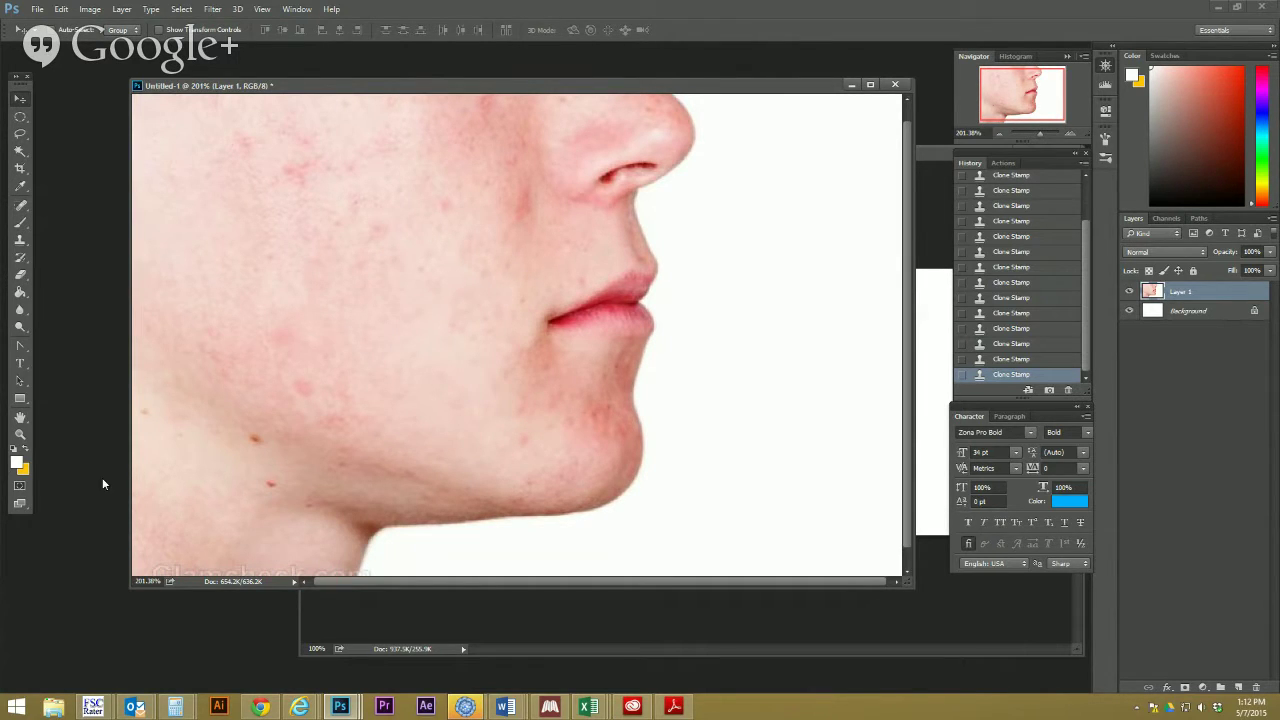
left_click(15, 465)
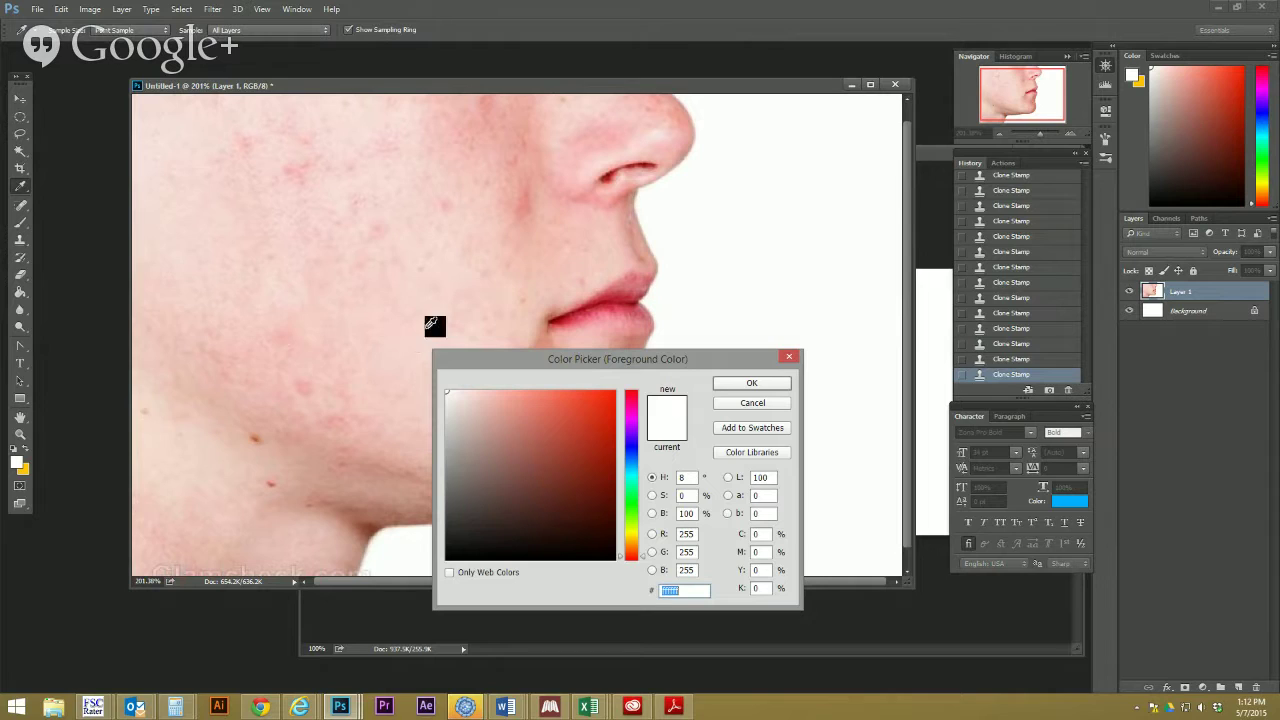
left_click(440, 336)
left_click(751, 385)
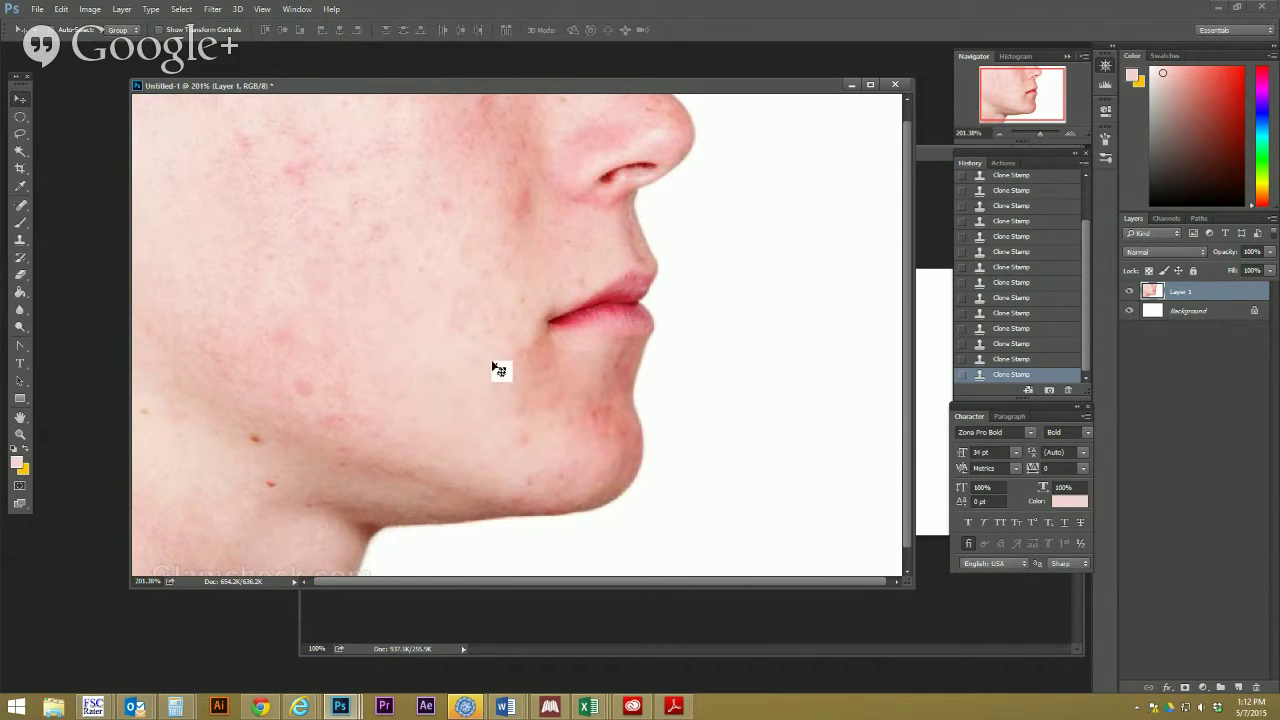
Try a Levels midtone adjustment on the face photo at 100% zoom
key("ctrl+1")
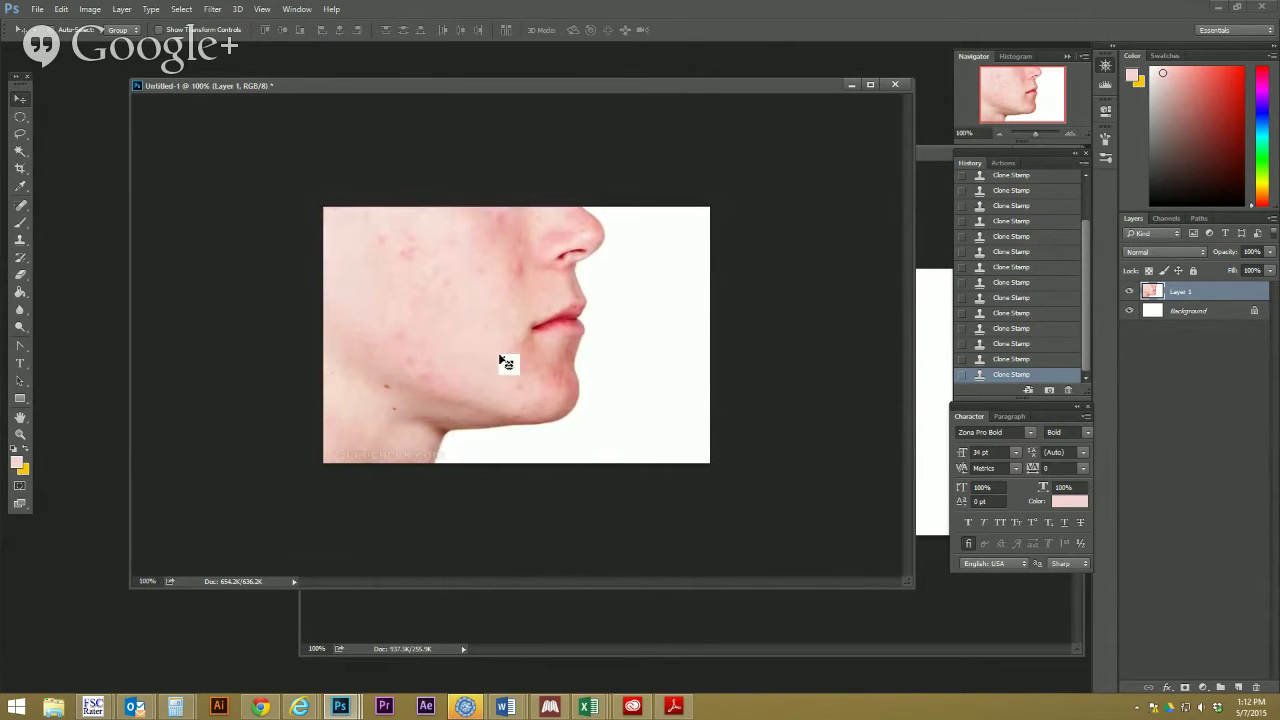
key("ctrl+l")
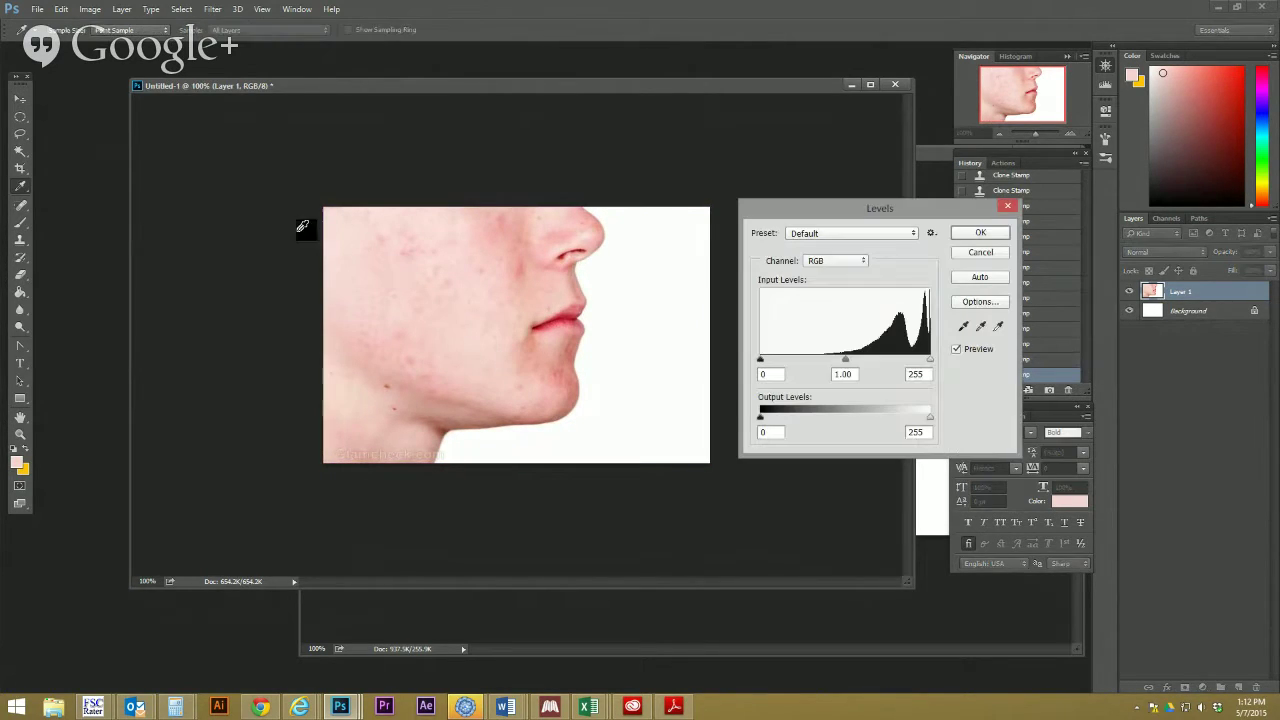
mouse_move(843, 362)
left_mouse_down()
mouse_move(831, 360)
mouse_move(872, 360)
mouse_move(849, 358)
left_mouse_up()
left_click(981, 255)
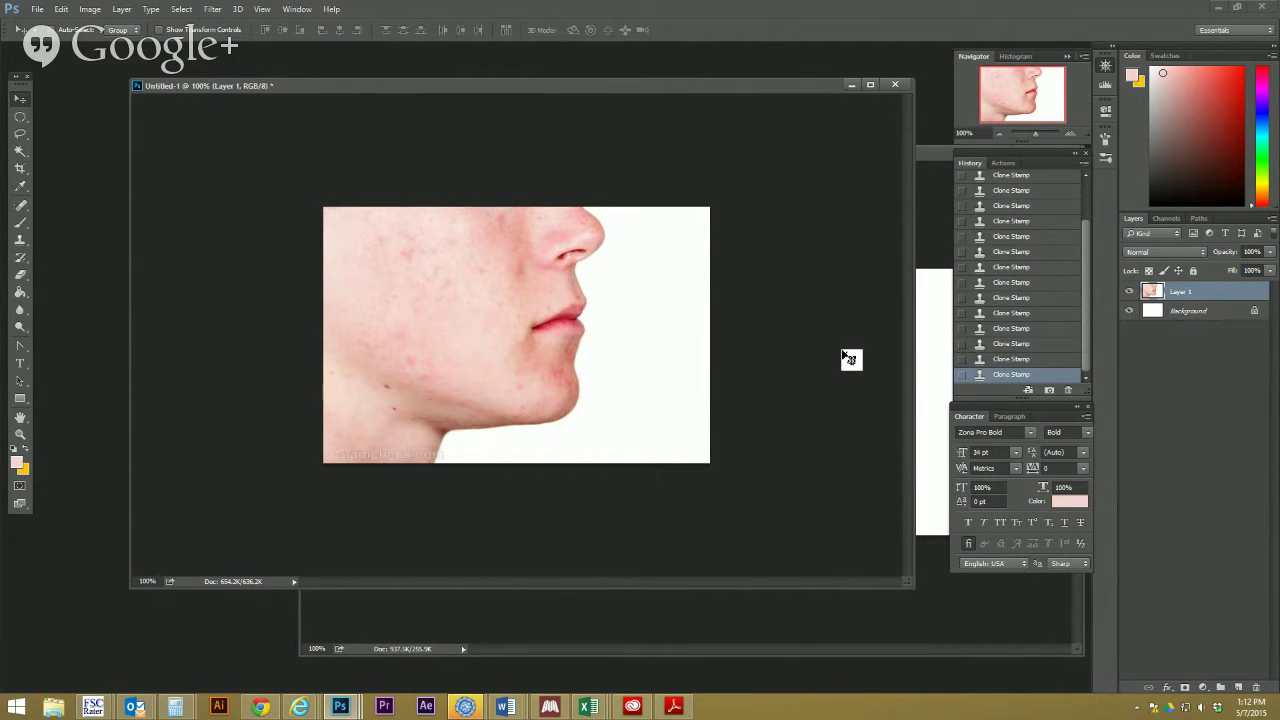
Close the face photo without saving and restore the minimized beach group photo
left_click(895, 86)
left_click(627, 261)
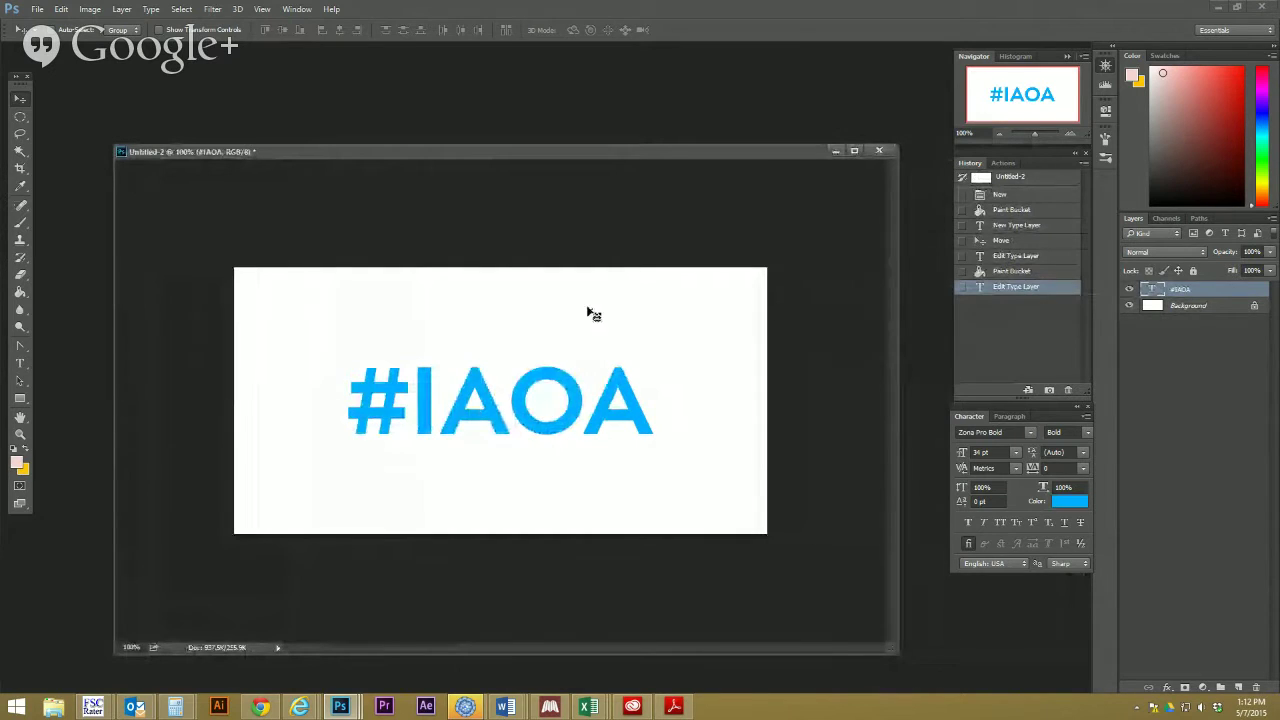
mouse_move(340, 708)
left_click(362, 630)
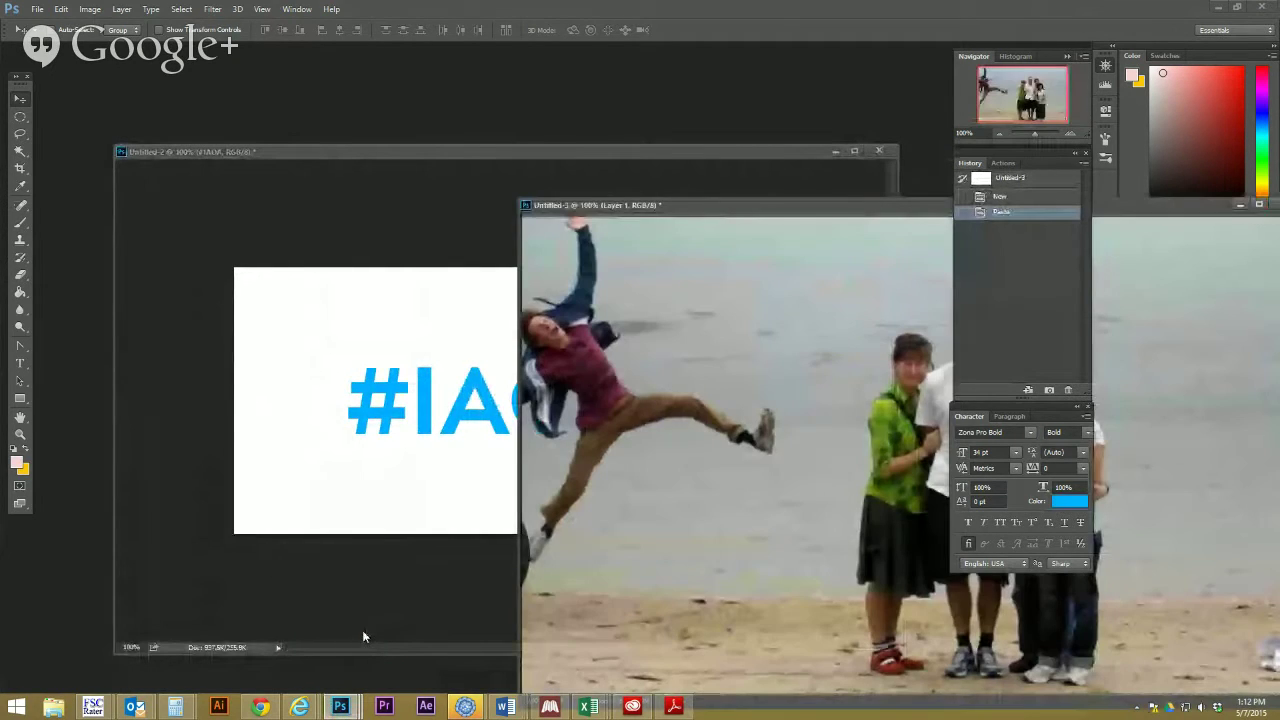
Clone clean sand over the white object on the beach beside the group with the Clone Stamp tool
left_click_drag(740, 212, 338, 100)
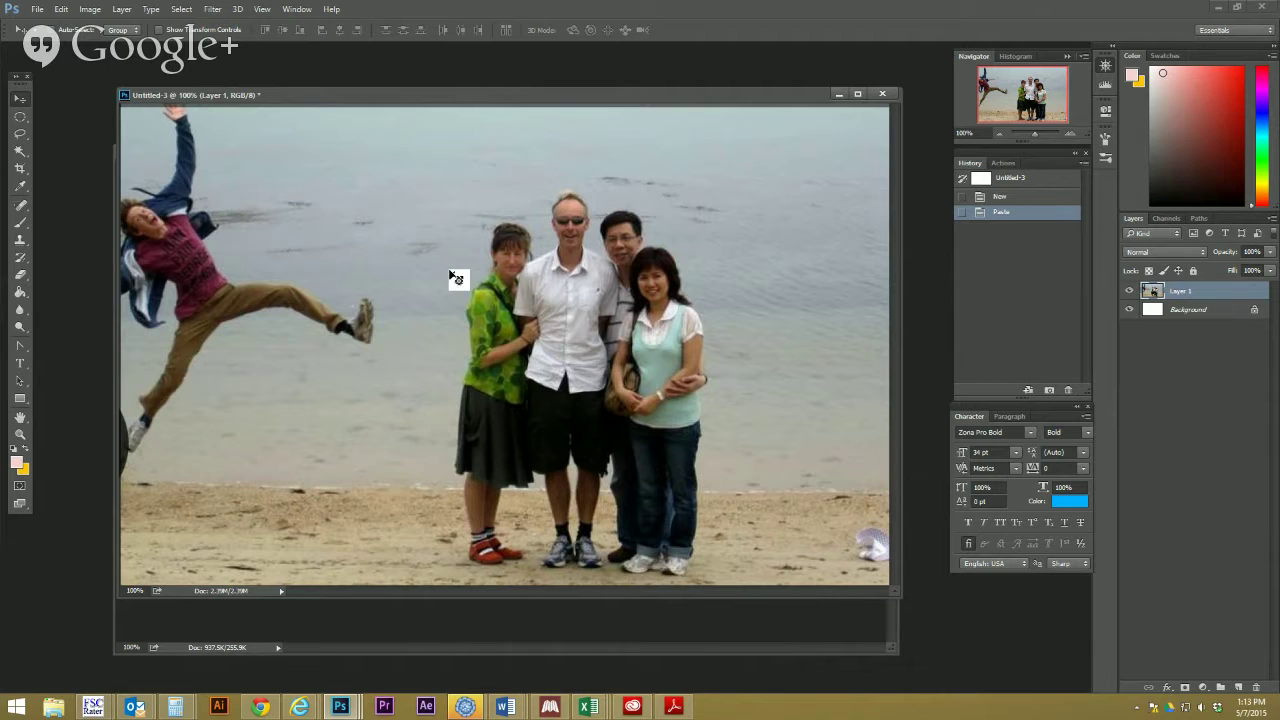
left_click(18, 242)
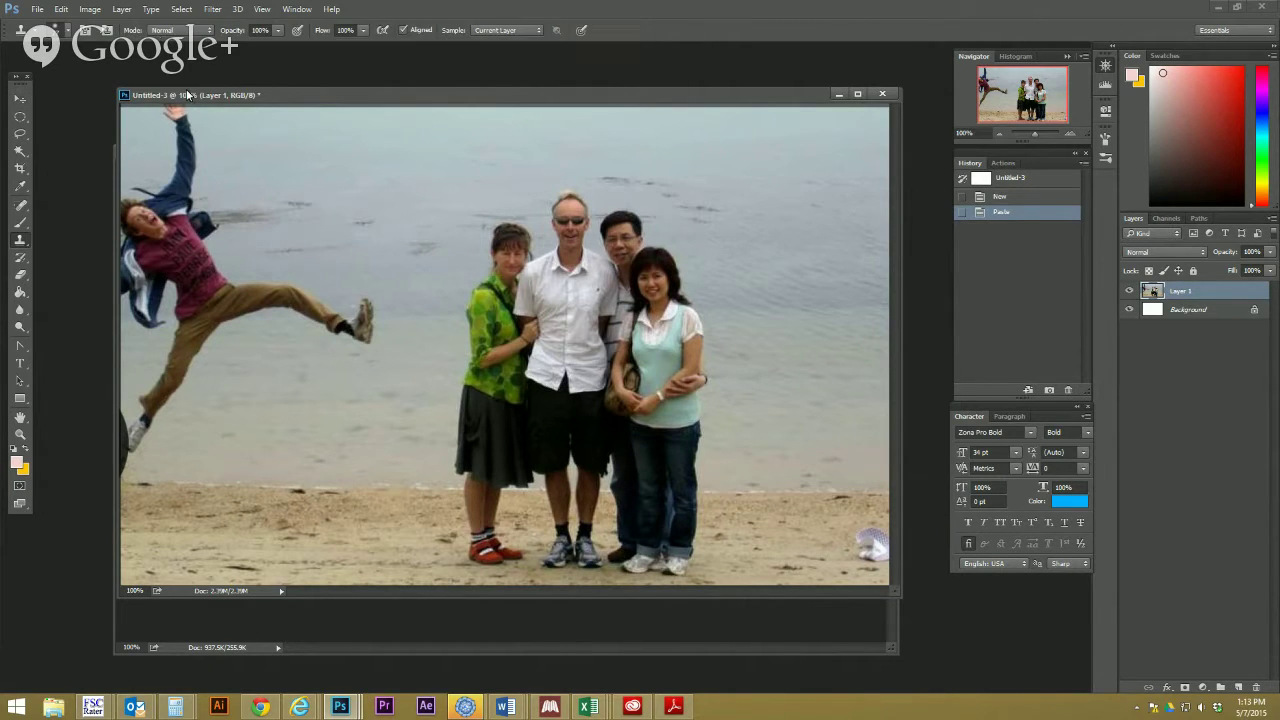
left_click(68, 33)
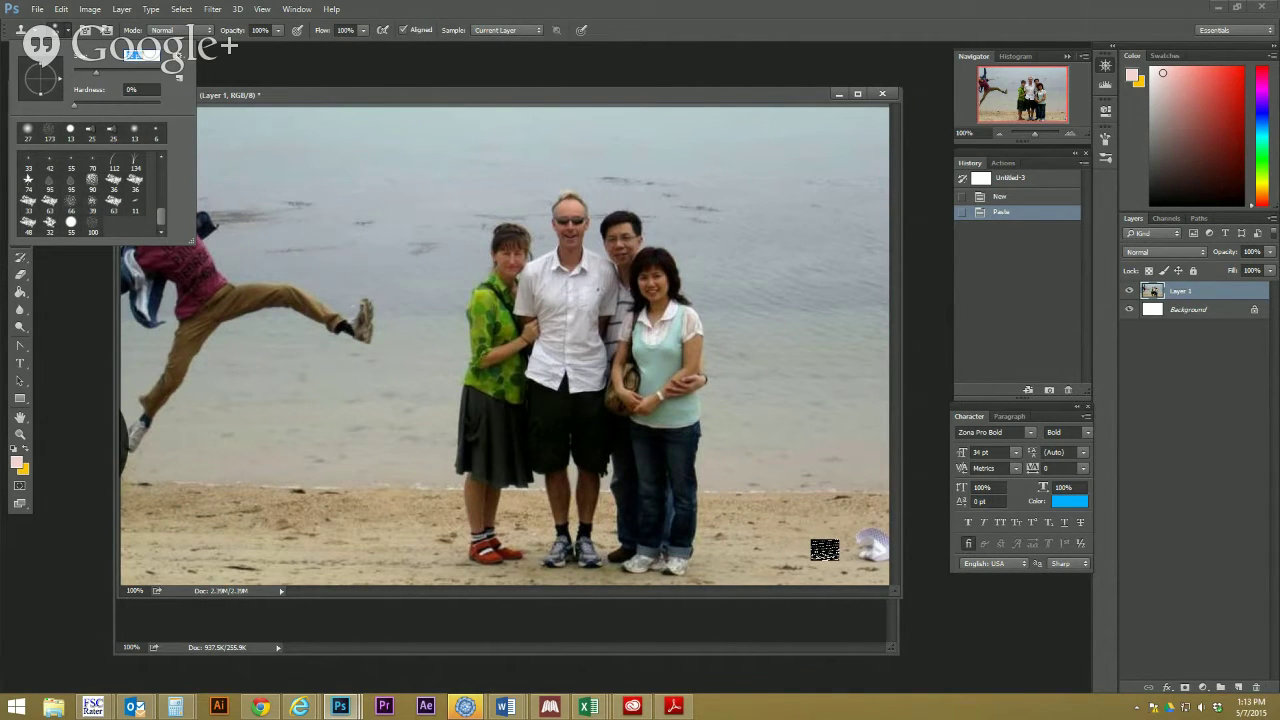
left_click(791, 547)
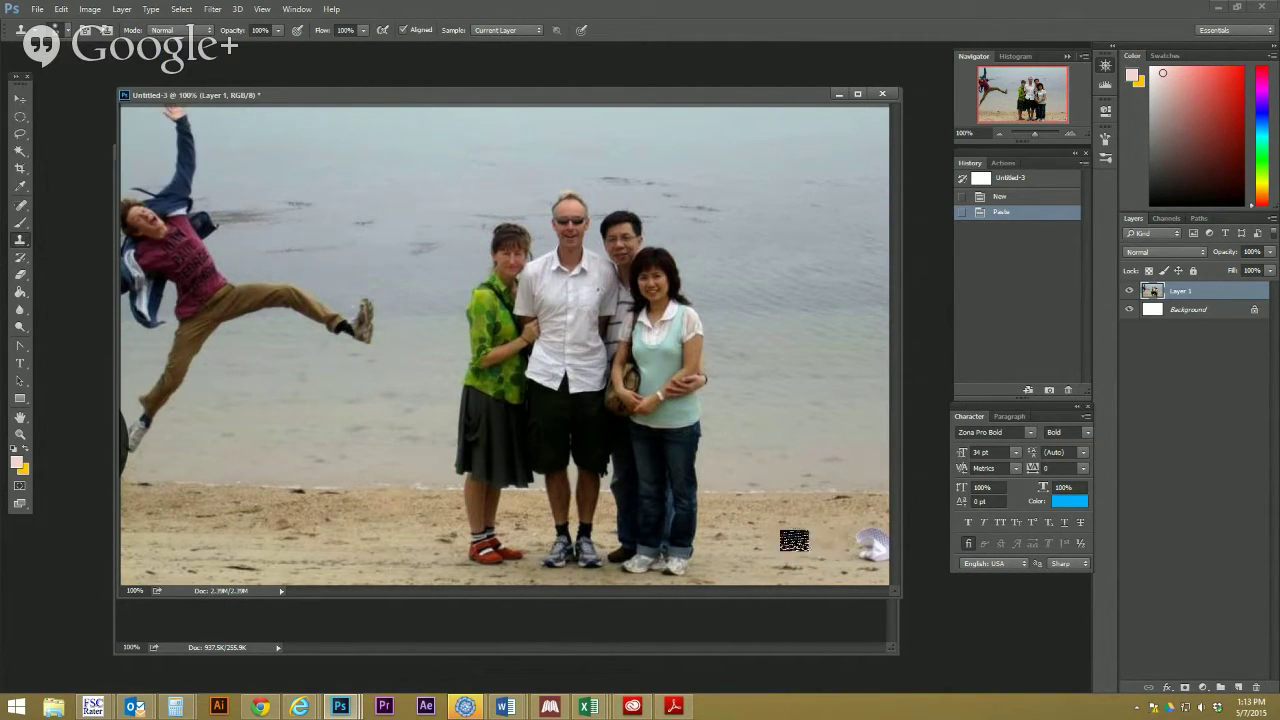
mouse_move(821, 540)
left_mouse_down()
mouse_move(877, 534)
mouse_move(866, 535)
left_mouse_up()
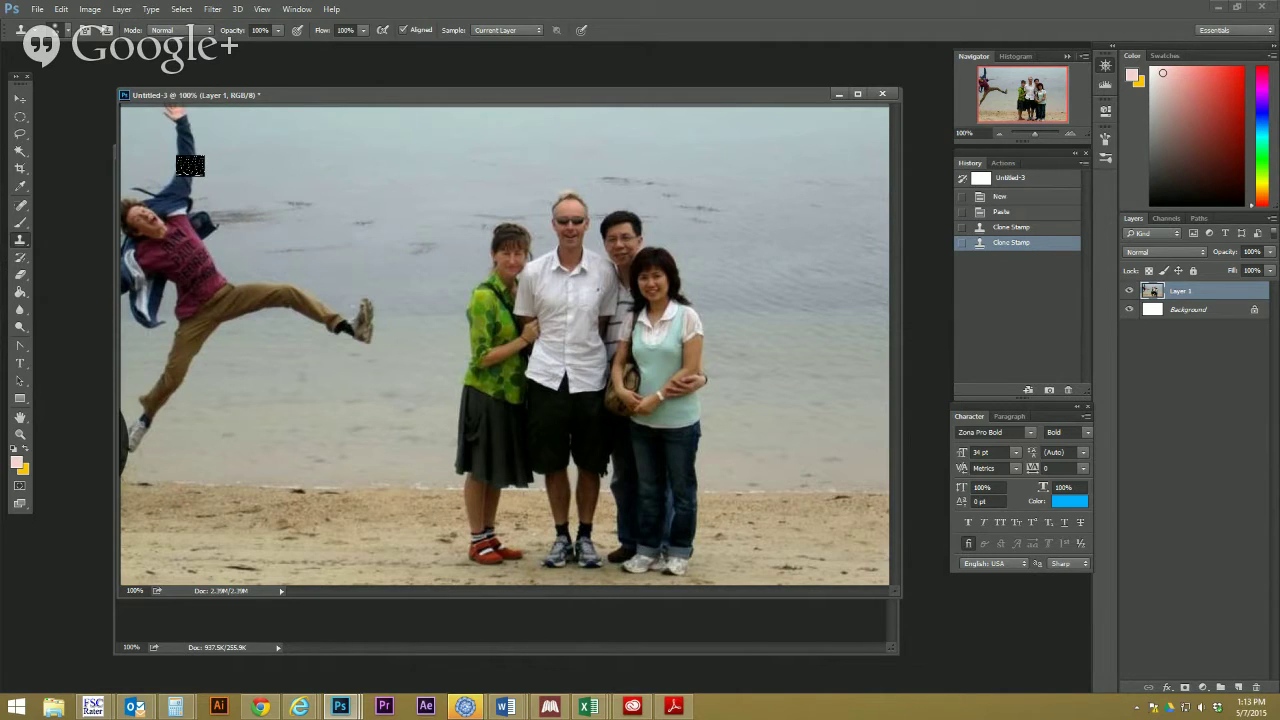
Clone surrounding water over the jumping man's raised arm, face and near shoulder
mouse_move(192, 165)
left_mouse_down()
mouse_move(180, 150)
mouse_move(205, 160)
mouse_move(160, 160)
mouse_move(183, 131)
mouse_move(168, 116)
left_mouse_up()
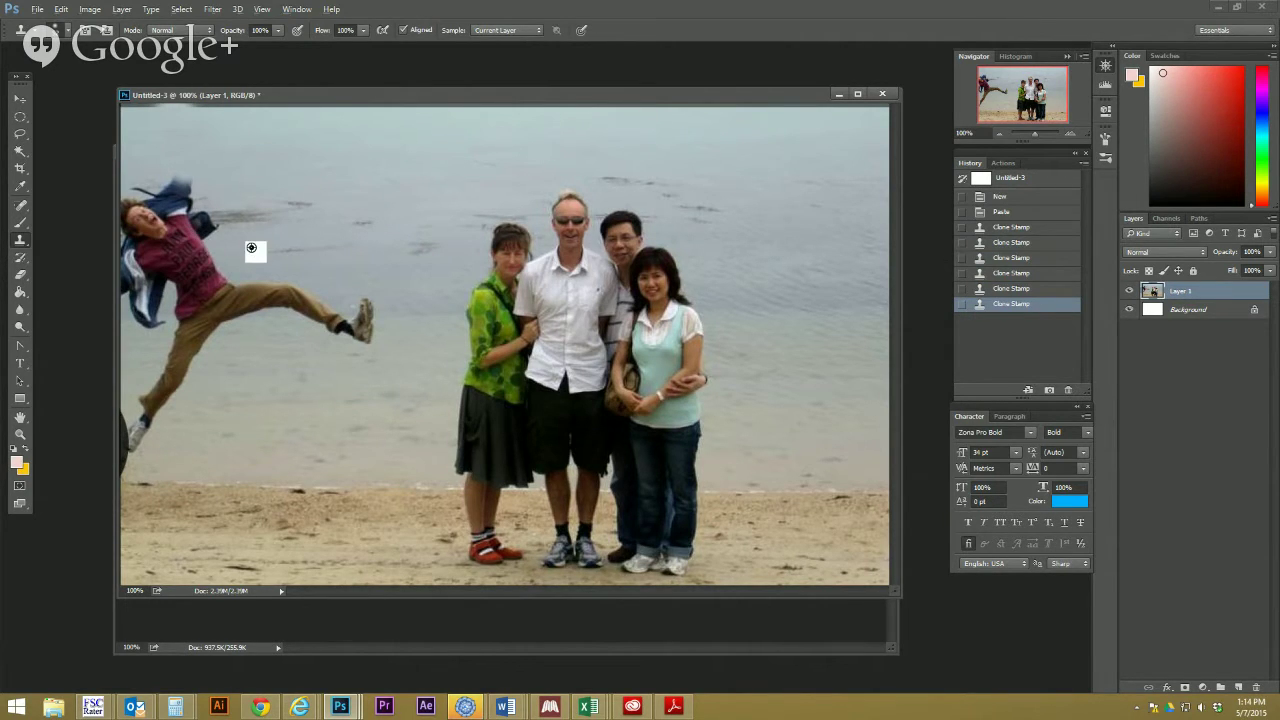
mouse_move(225, 230)
left_mouse_down()
mouse_move(184, 240)
mouse_move(198, 202)
mouse_move(155, 212)
mouse_move(197, 193)
mouse_move(210, 210)
mouse_move(184, 174)
mouse_move(193, 193)
mouse_move(160, 205)
left_mouse_up()
left_click(199, 219)
mouse_move(226, 174)
left_mouse_down()
mouse_move(152, 188)
mouse_move(228, 188)
left_mouse_up()
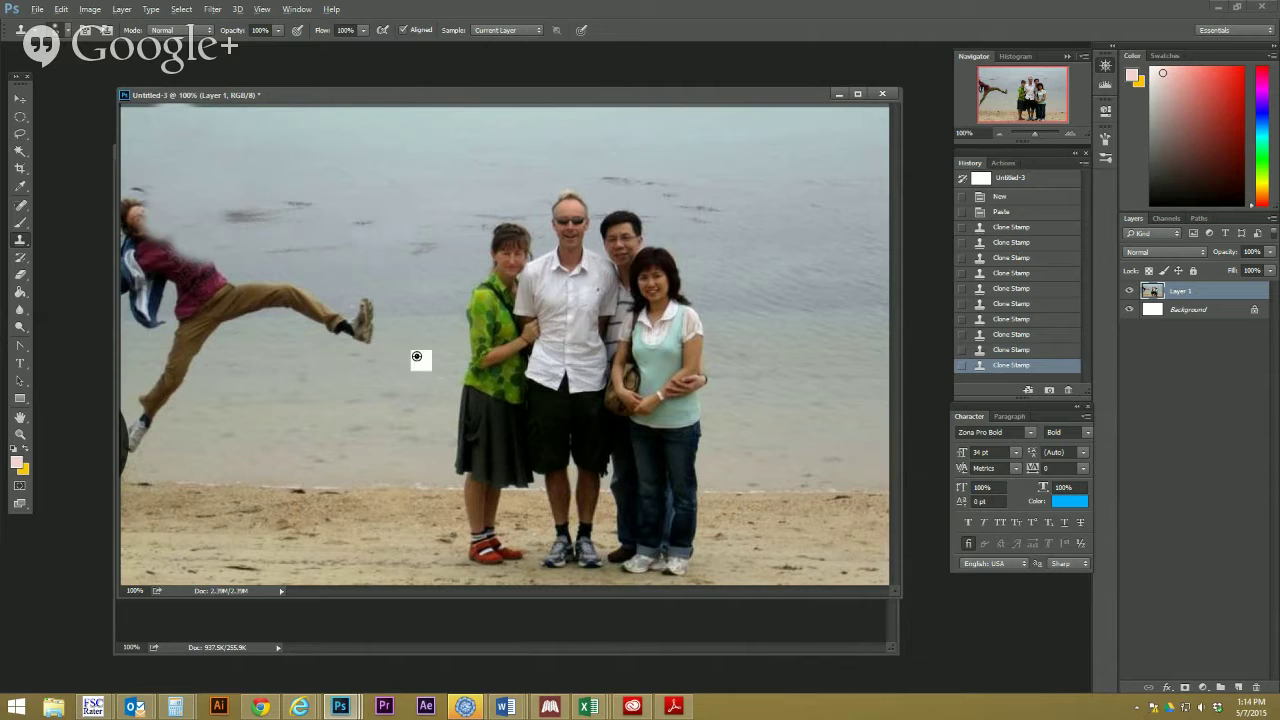
Clone surrounding water over both of the jumping man's legs, including the outstretched leg and the trailing foot
mouse_move(362, 345)
left_mouse_down()
mouse_move(372, 333)
mouse_move(348, 316)
mouse_move(323, 320)
mouse_move(397, 311)
mouse_move(386, 297)
mouse_move(423, 292)
mouse_move(349, 294)
mouse_move(366, 297)
mouse_move(375, 290)
mouse_move(343, 283)
mouse_move(306, 294)
mouse_move(320, 323)
mouse_move(308, 296)
left_mouse_up()
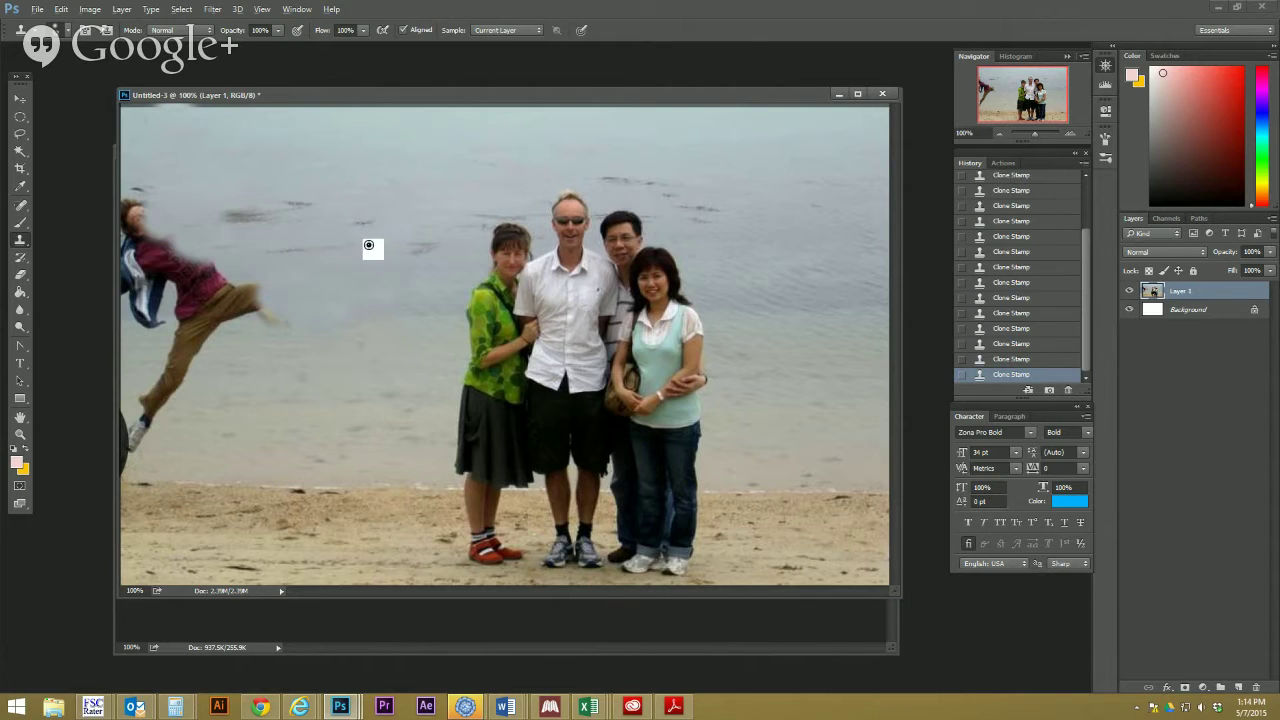
mouse_move(306, 306)
left_mouse_down()
mouse_move(276, 320)
mouse_move(263, 302)
mouse_move(293, 272)
mouse_move(280, 301)
mouse_move(258, 273)
mouse_move(258, 301)
mouse_move(241, 286)
mouse_move(245, 270)
mouse_move(210, 297)
mouse_move(240, 303)
left_mouse_up()
left_click(371, 266, "alt")
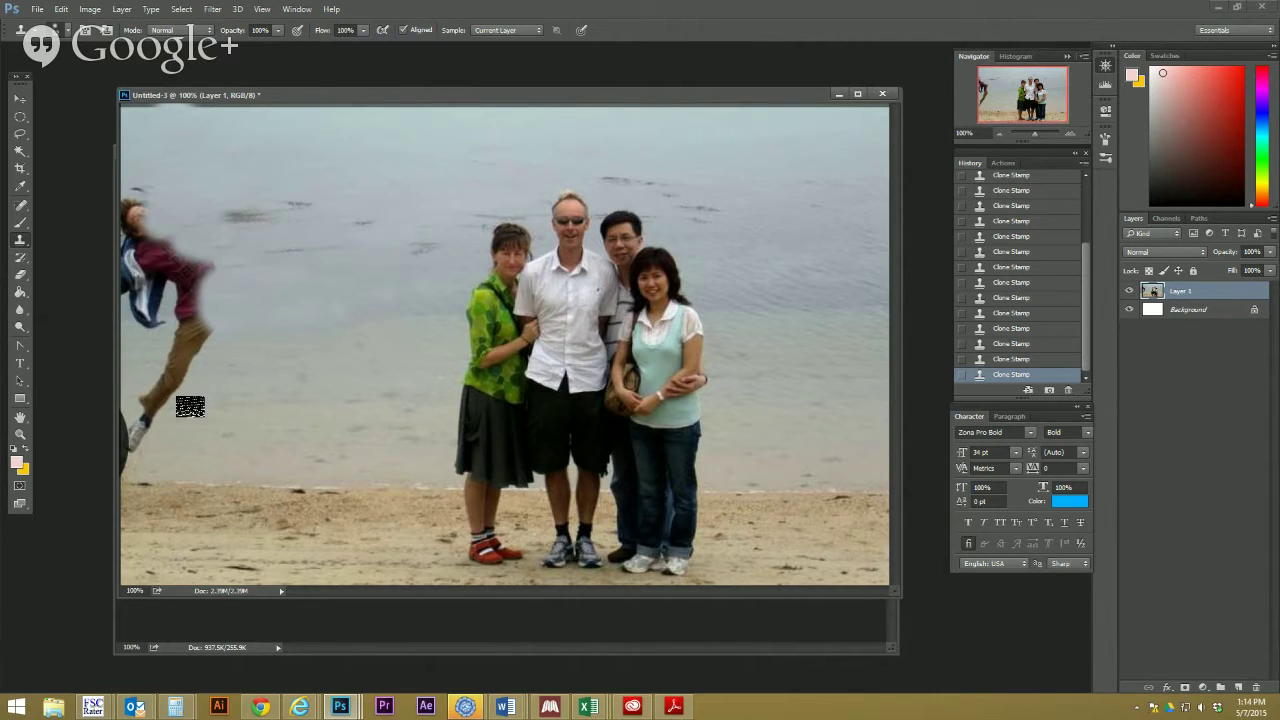
mouse_move(139, 431)
left_mouse_down()
mouse_move(116, 462)
mouse_move(130, 400)
left_mouse_up()
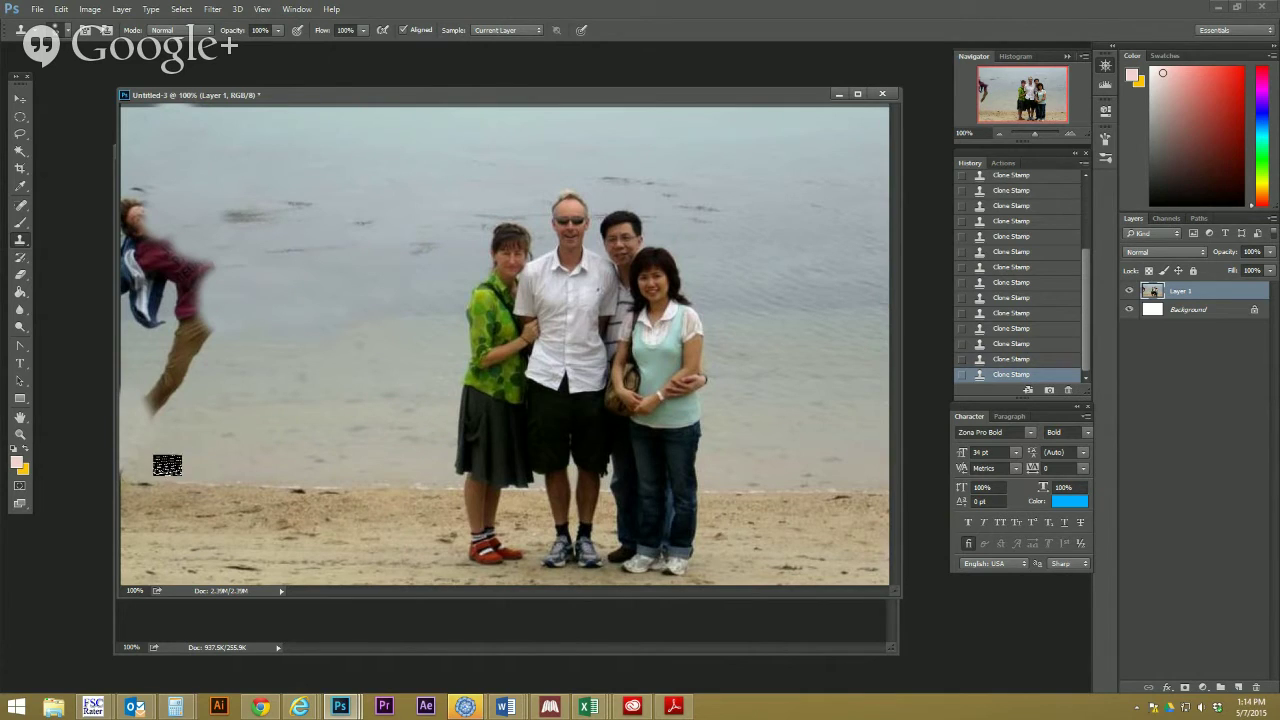
mouse_move(173, 400)
left_mouse_down()
mouse_move(151, 409)
mouse_move(140, 386)
mouse_move(194, 357)
mouse_move(222, 393)
mouse_move(203, 343)
mouse_move(177, 337)
mouse_move(216, 337)
mouse_move(214, 320)
left_mouse_up()
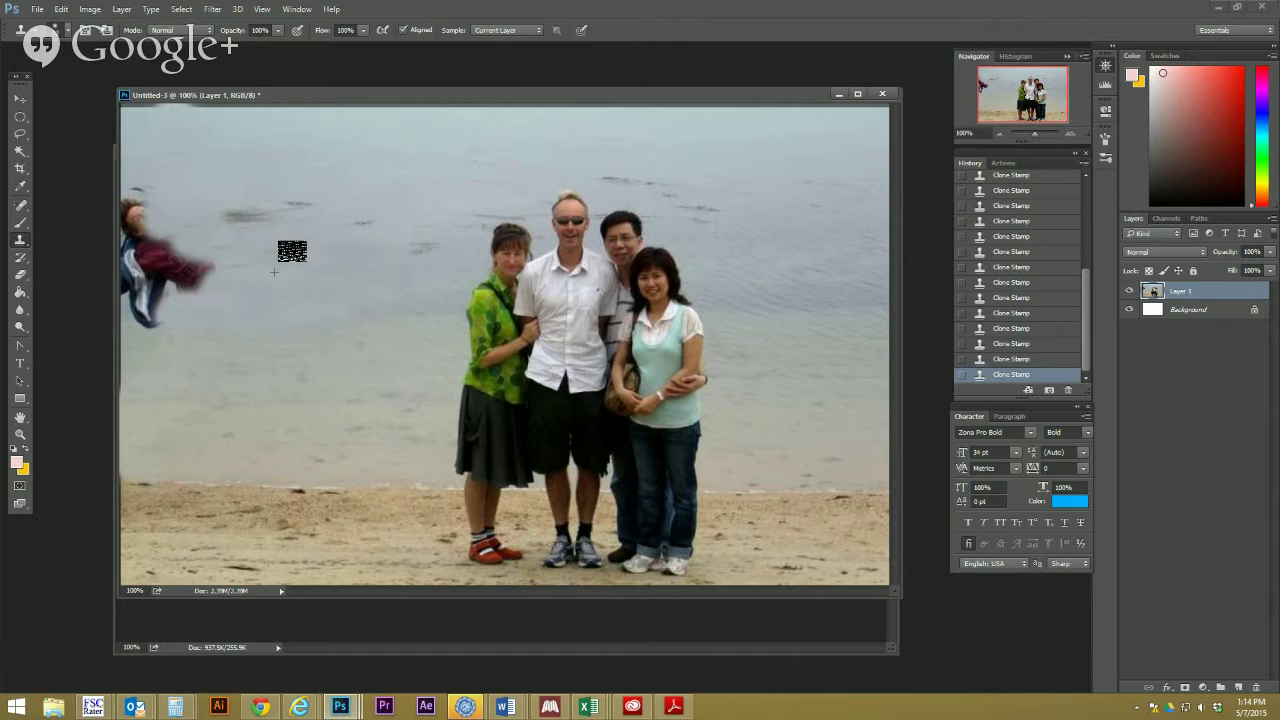
Clone sampled water over the jumping man's remaining torso, jacket and head at the photo's edge
mouse_move(251, 280)
left_mouse_down()
mouse_move(200, 285)
mouse_move(188, 239)
mouse_move(169, 328)
mouse_move(152, 290)
mouse_move(127, 304)
mouse_move(169, 229)
mouse_move(143, 256)
mouse_move(138, 225)
left_mouse_up()
left_click(323, 289, "alt")
left_click(318, 282, "alt")
left_click(249, 255, "alt")
left_click(264, 176, "alt")
mouse_move(175, 180)
left_mouse_down()
mouse_move(139, 208)
mouse_move(159, 174)
mouse_move(115, 218)
mouse_move(120, 251)
left_mouse_up()
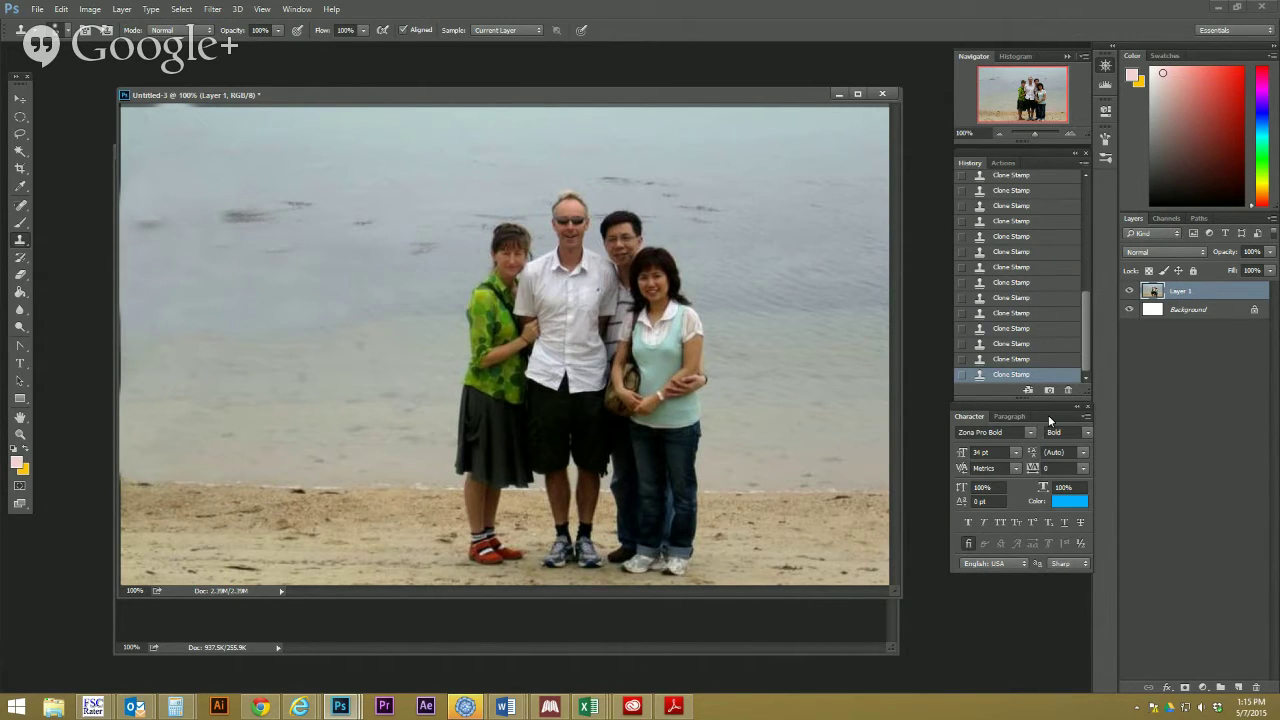
Try a Color Balance midtone shift toward cyan on the beach photo
left_click(18, 100)
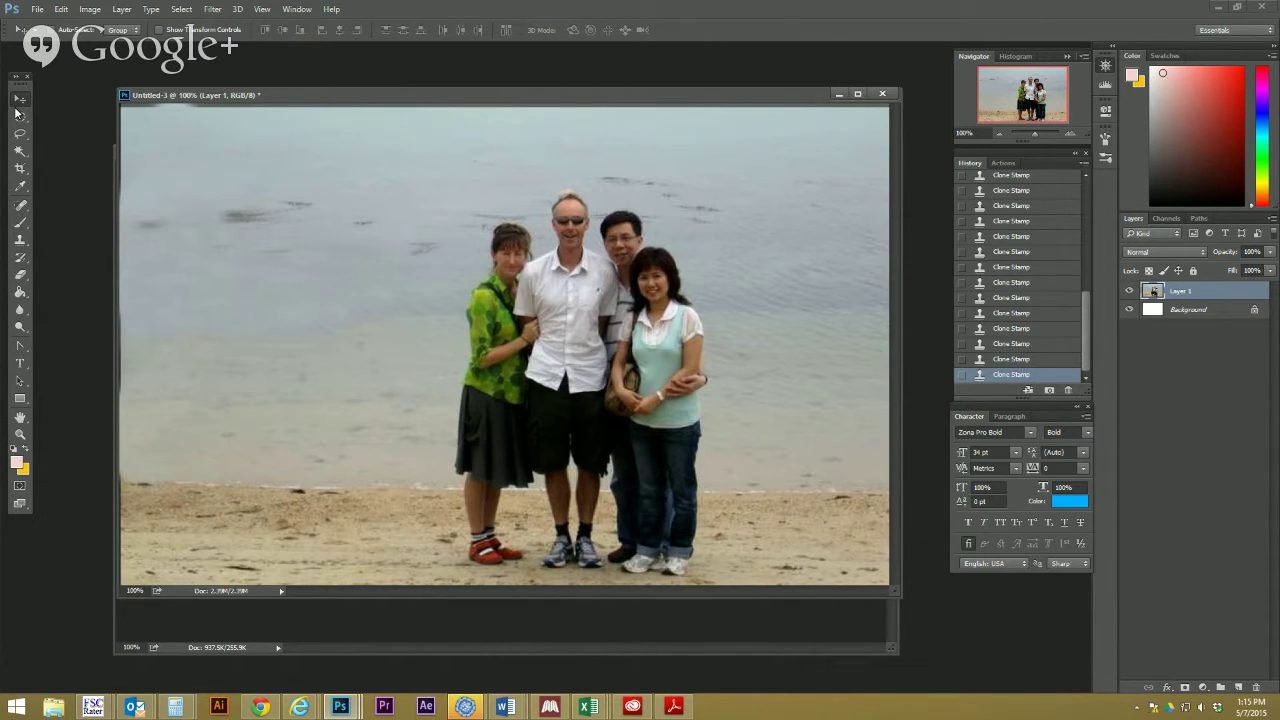
left_click(89, 12)
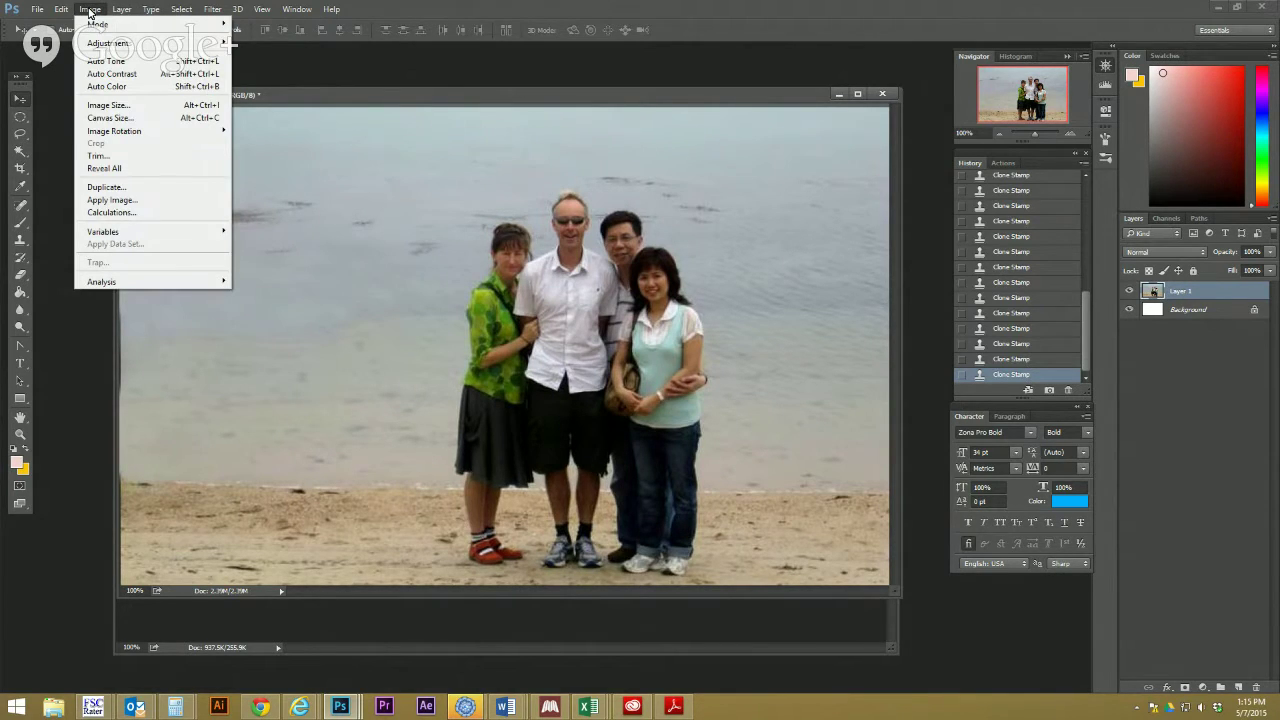
mouse_move(114, 48)
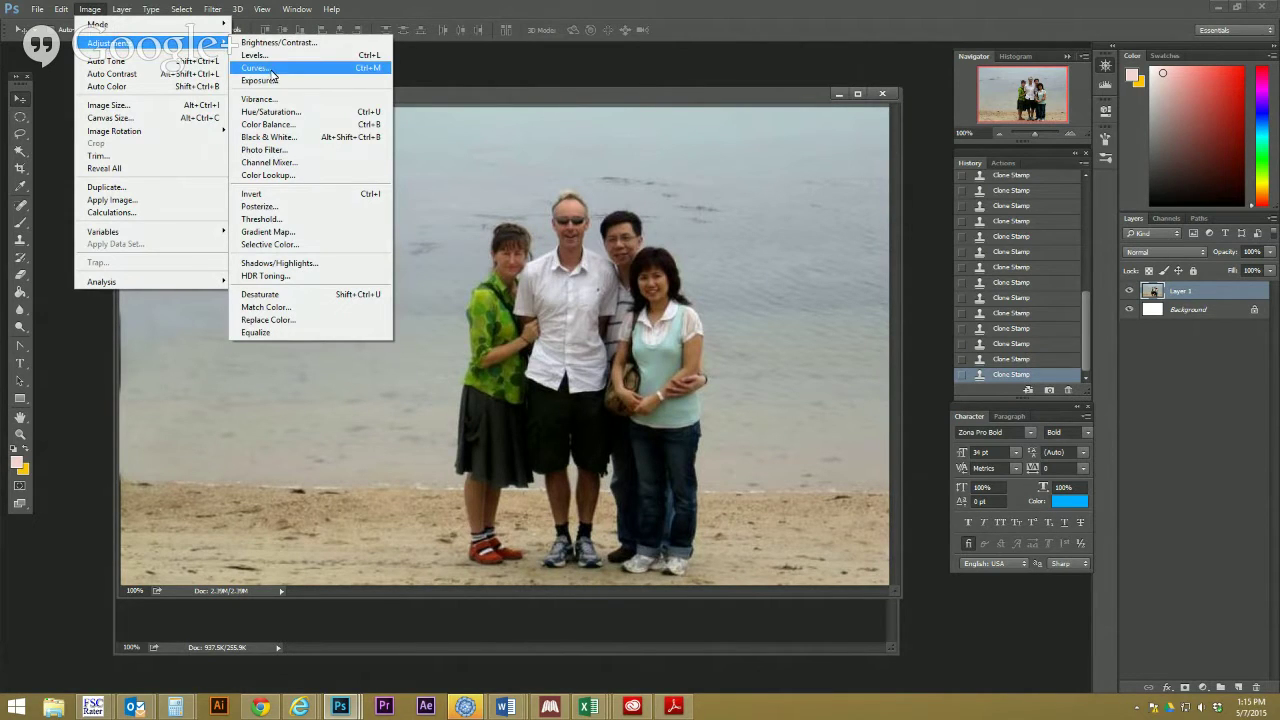
left_click(295, 126)
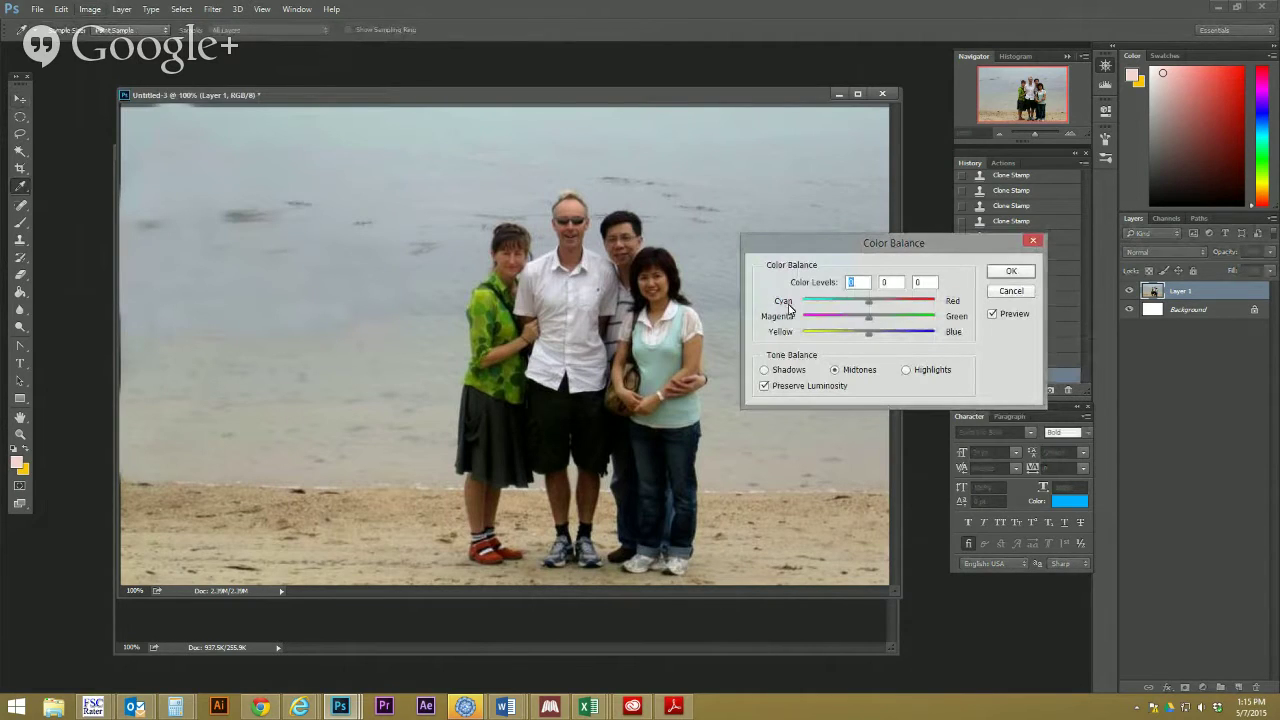
left_click_drag(868, 307, 847, 304)
left_click(1007, 293)
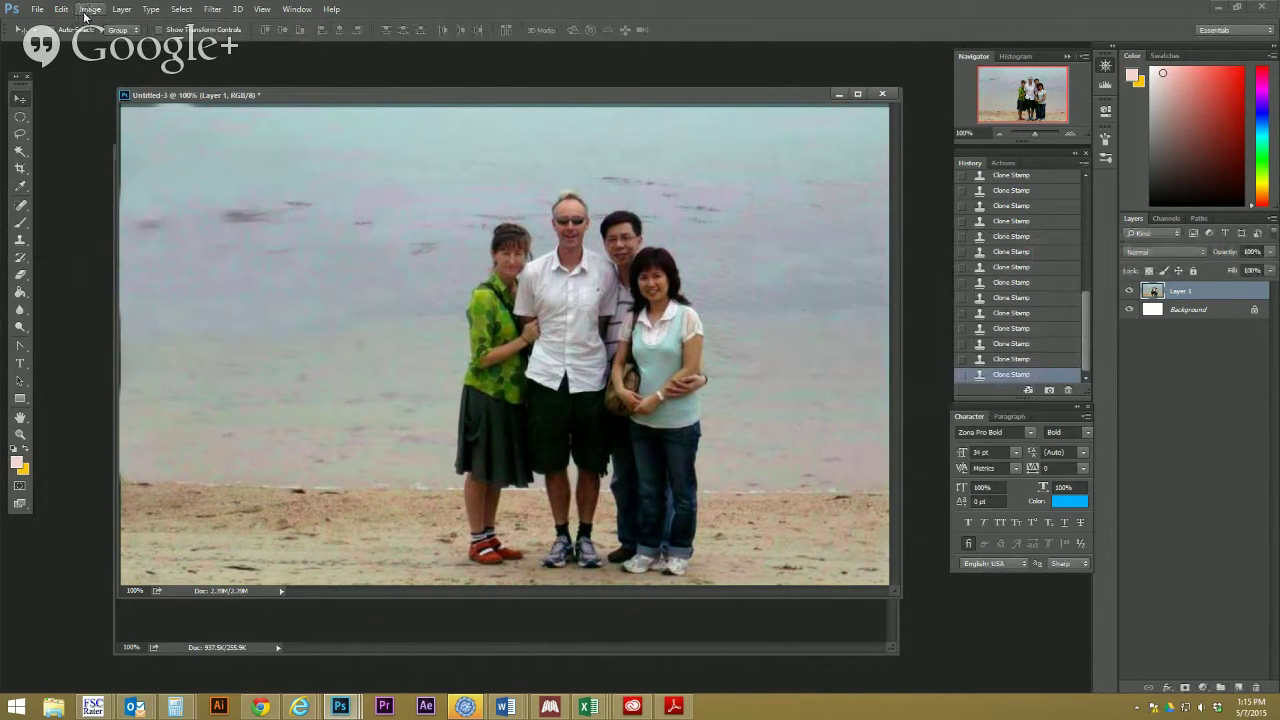
Apply a Vibrance adjustment to the beach photo that strongly intensifies its colors
left_click(90, 9)
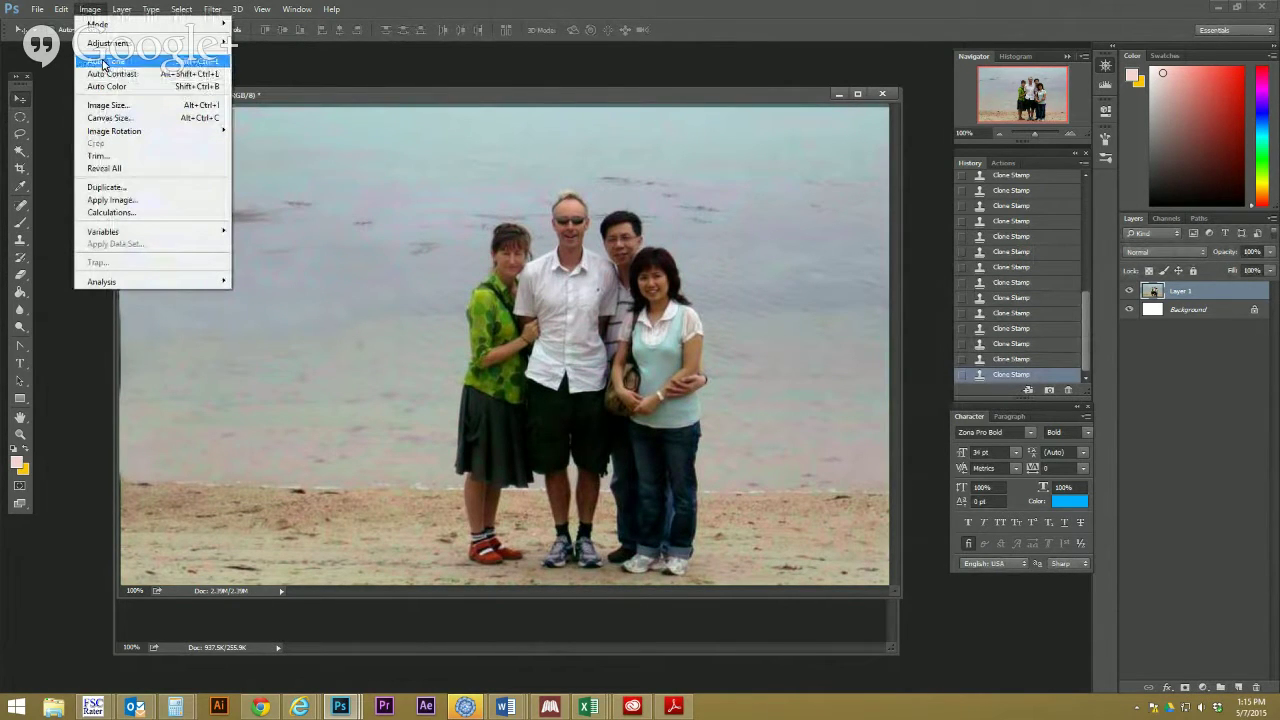
mouse_move(117, 48)
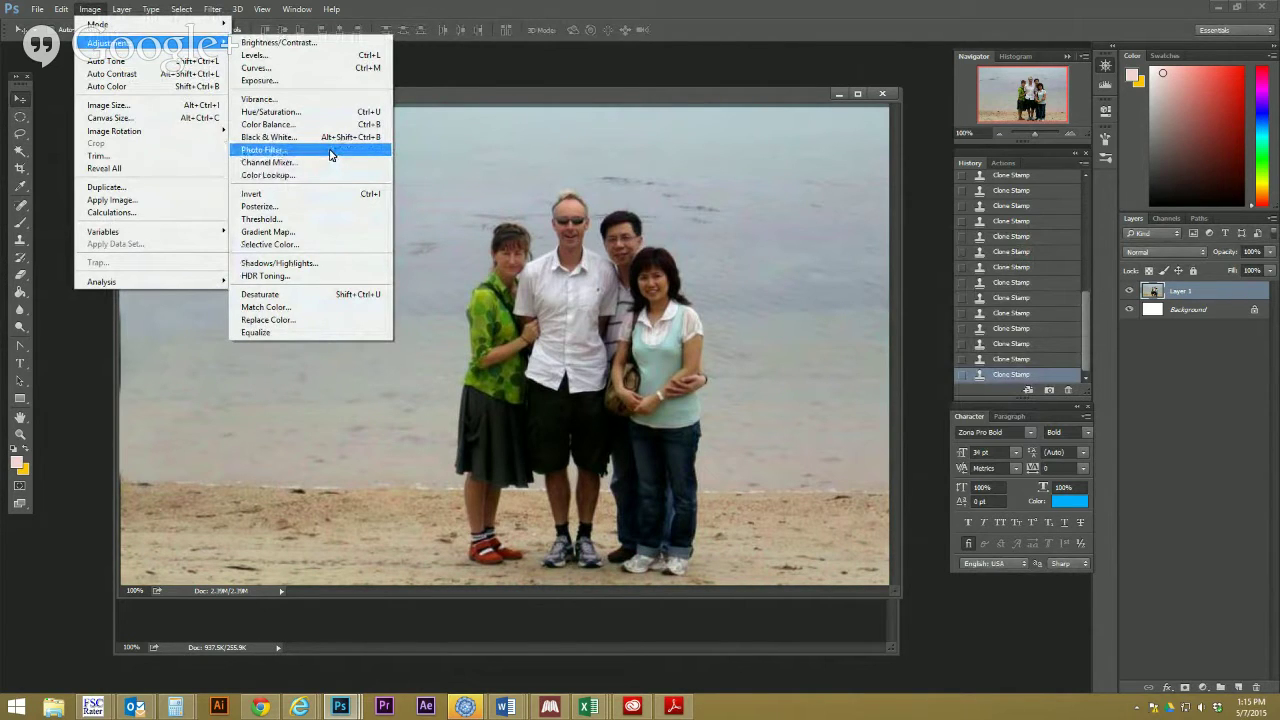
left_click(310, 100)
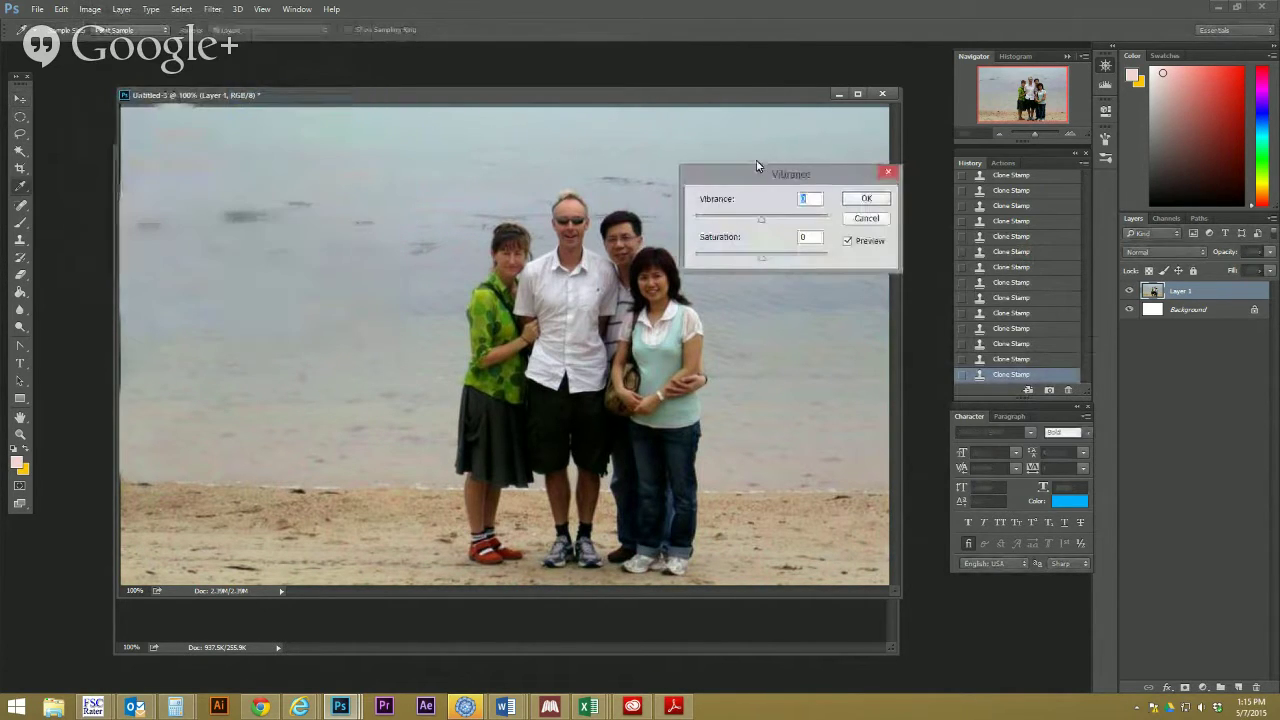
left_click_drag(755, 218, 777, 224)
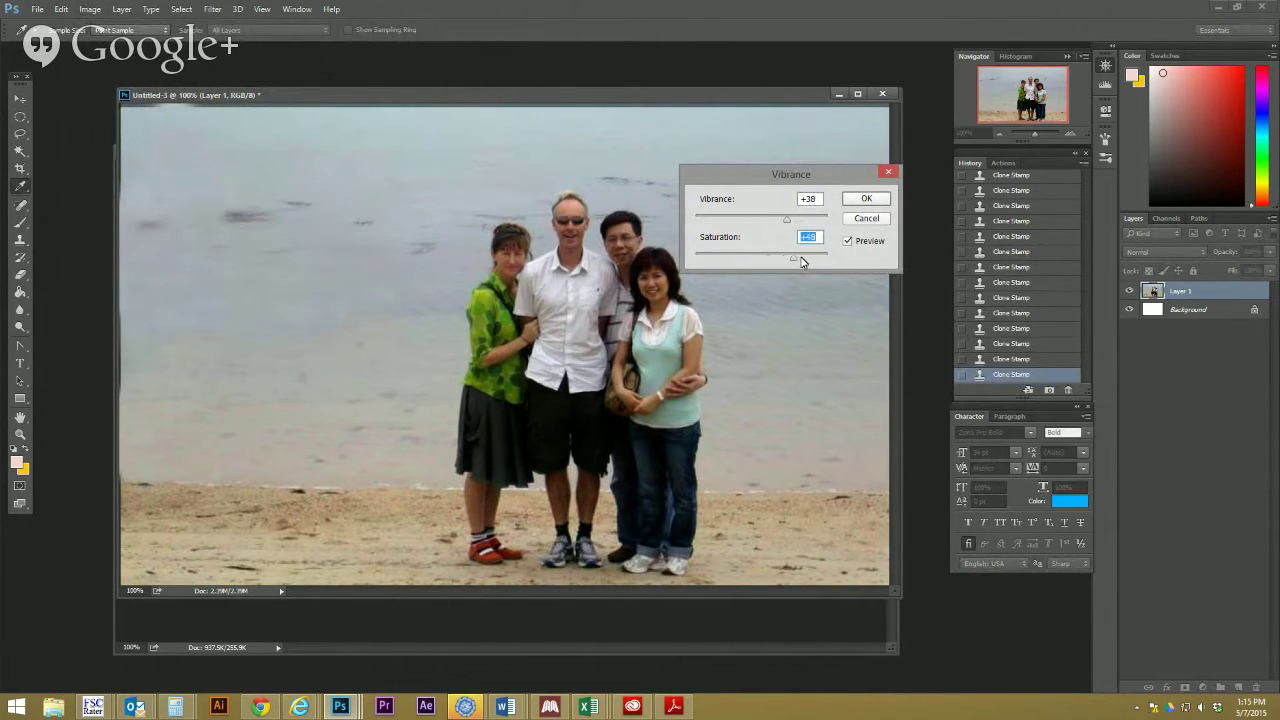
left_click_drag(776, 221, 711, 227)
left_click(866, 199)
key("v")
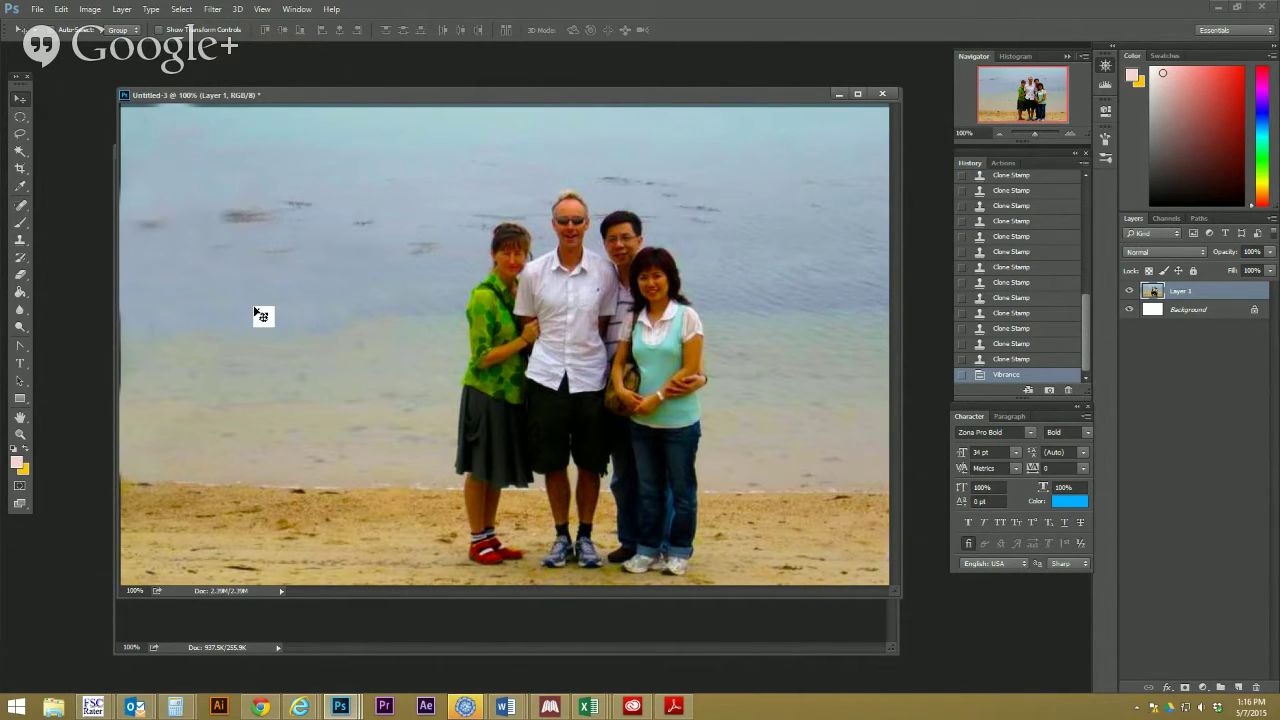
Compare the originally pasted beach photo with the final Vibrance state using the document's history
left_click_drag(607, 100, 624, 151)
left_click_drag(1087, 313, 1081, 177)
left_click(1036, 192)
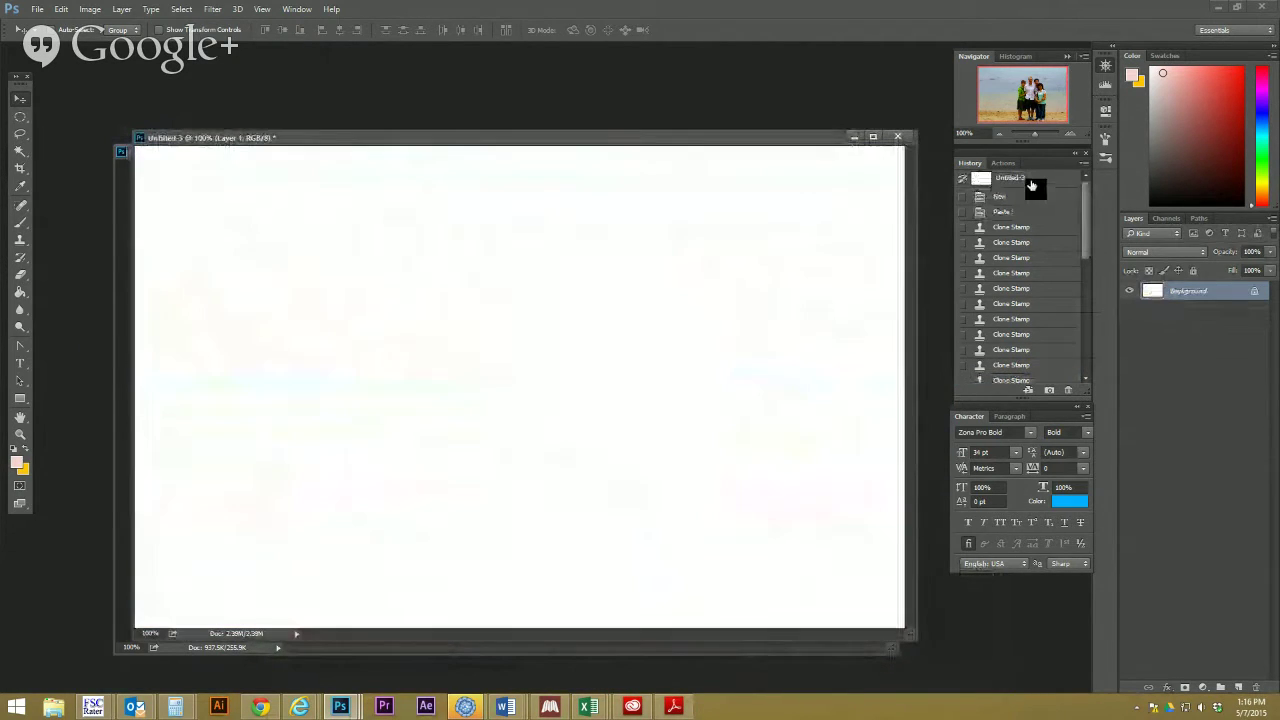
left_click(1029, 213)
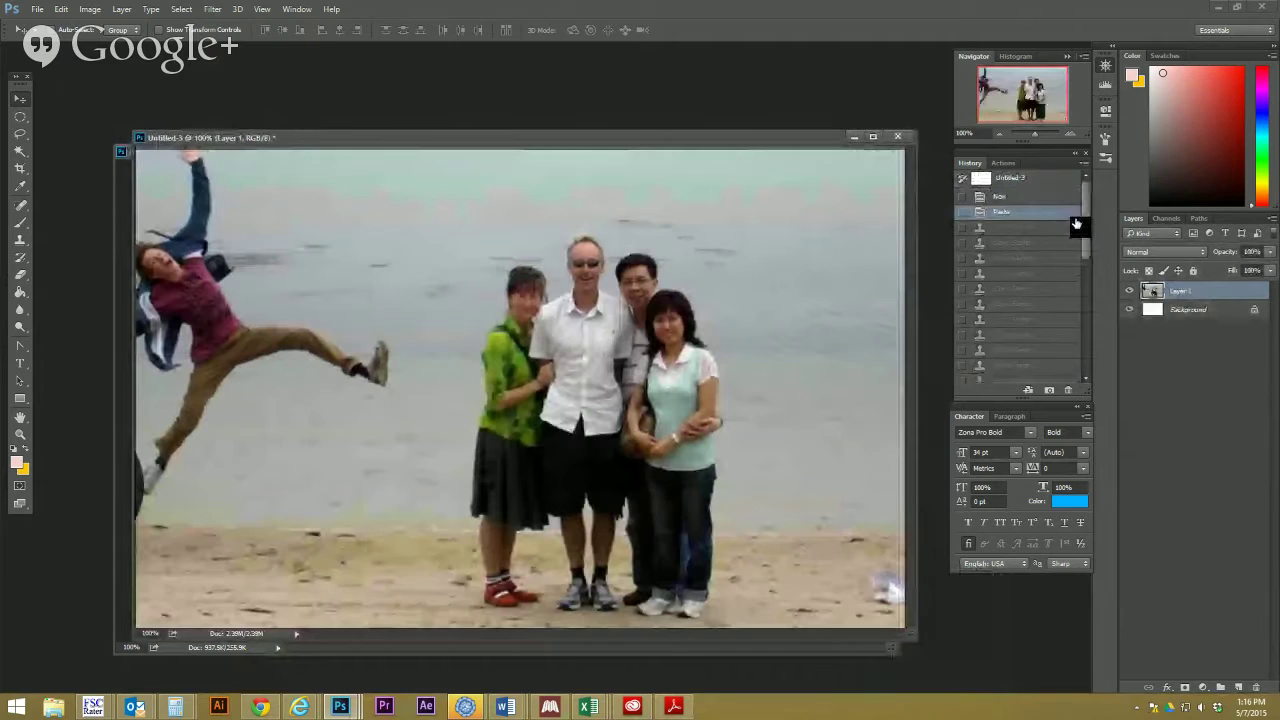
left_click_drag(1087, 214, 1084, 343)
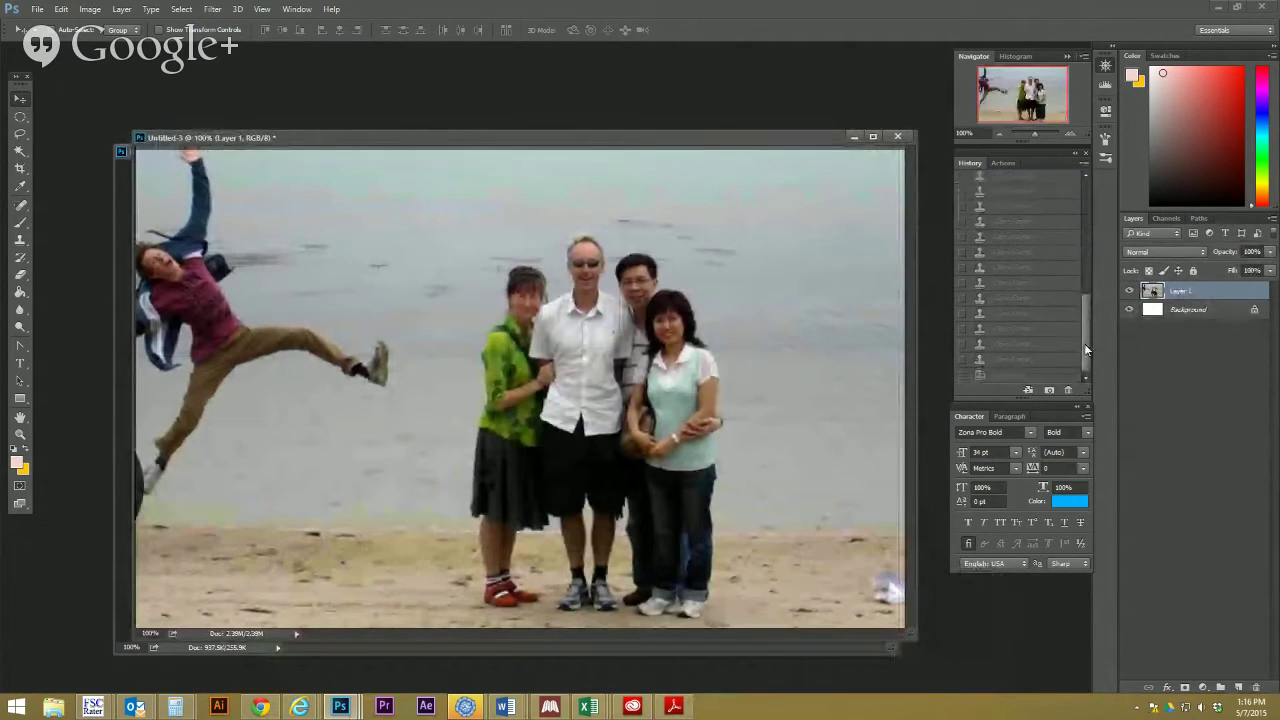
left_click(1010, 376)
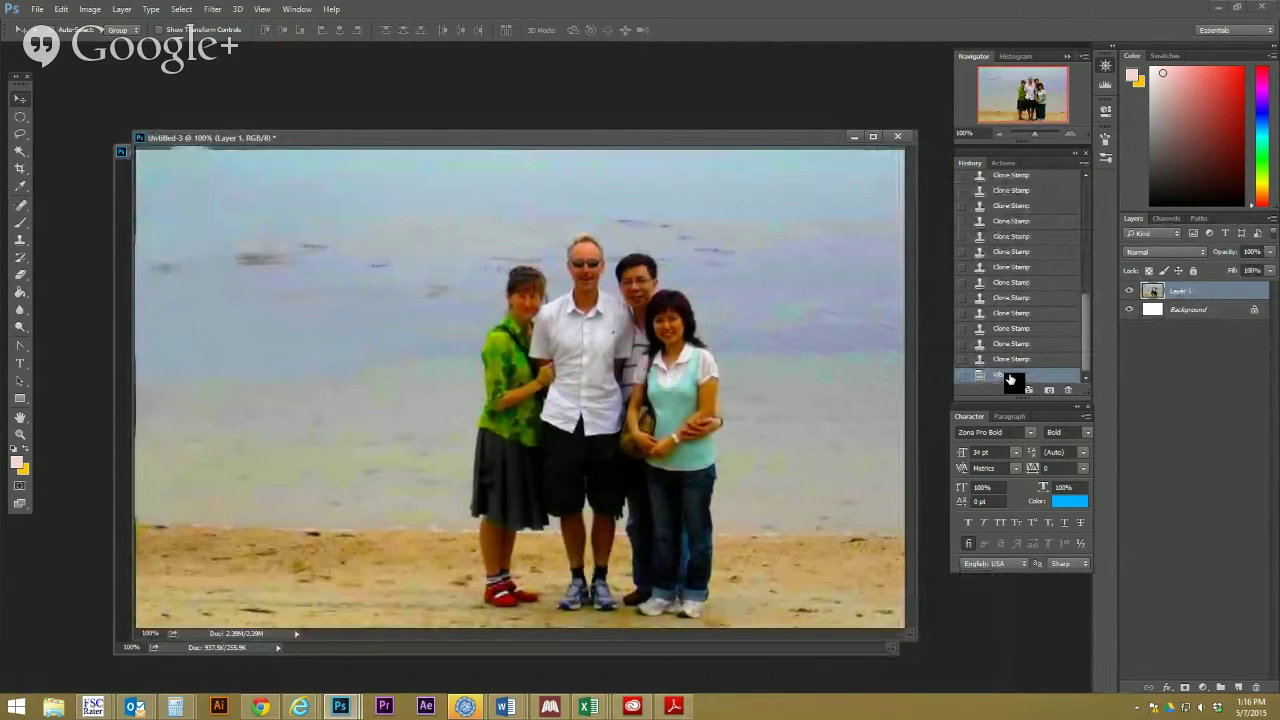
left_click_drag(1086, 336, 1091, 313)
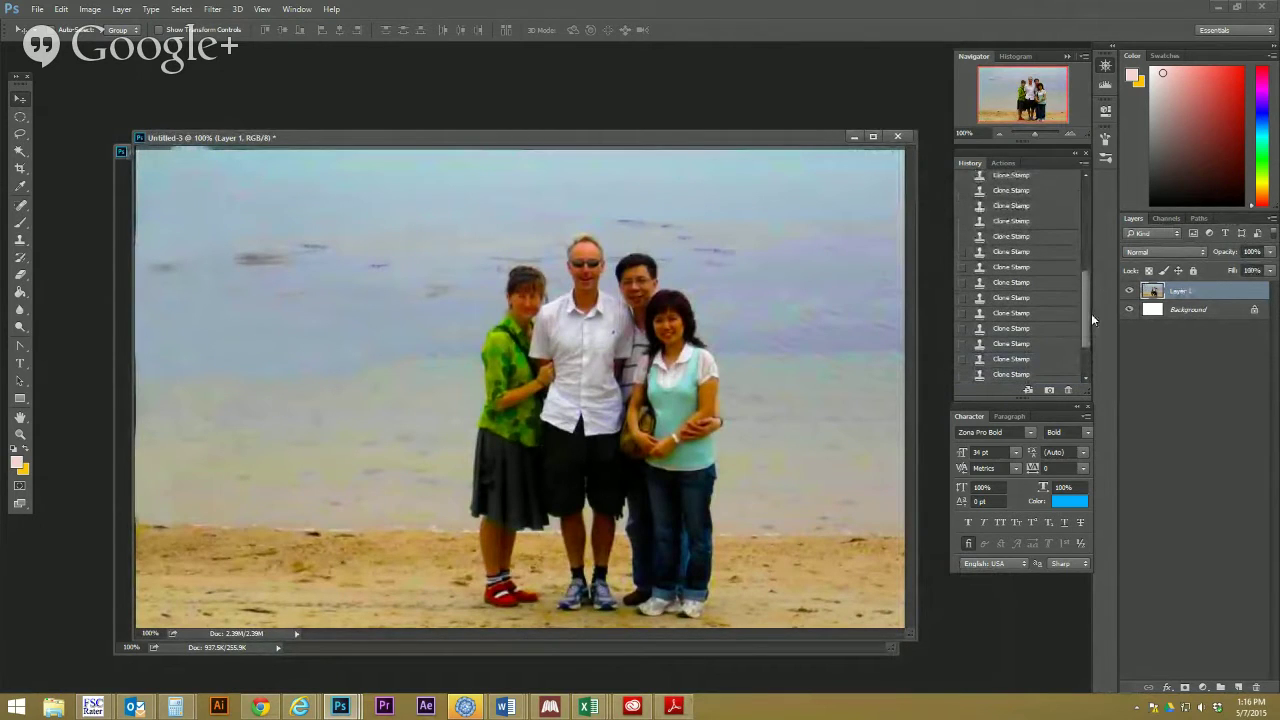
Close the beach group photo without saving and return to the #IAOA text document
left_click(897, 136)
left_click(626, 260)
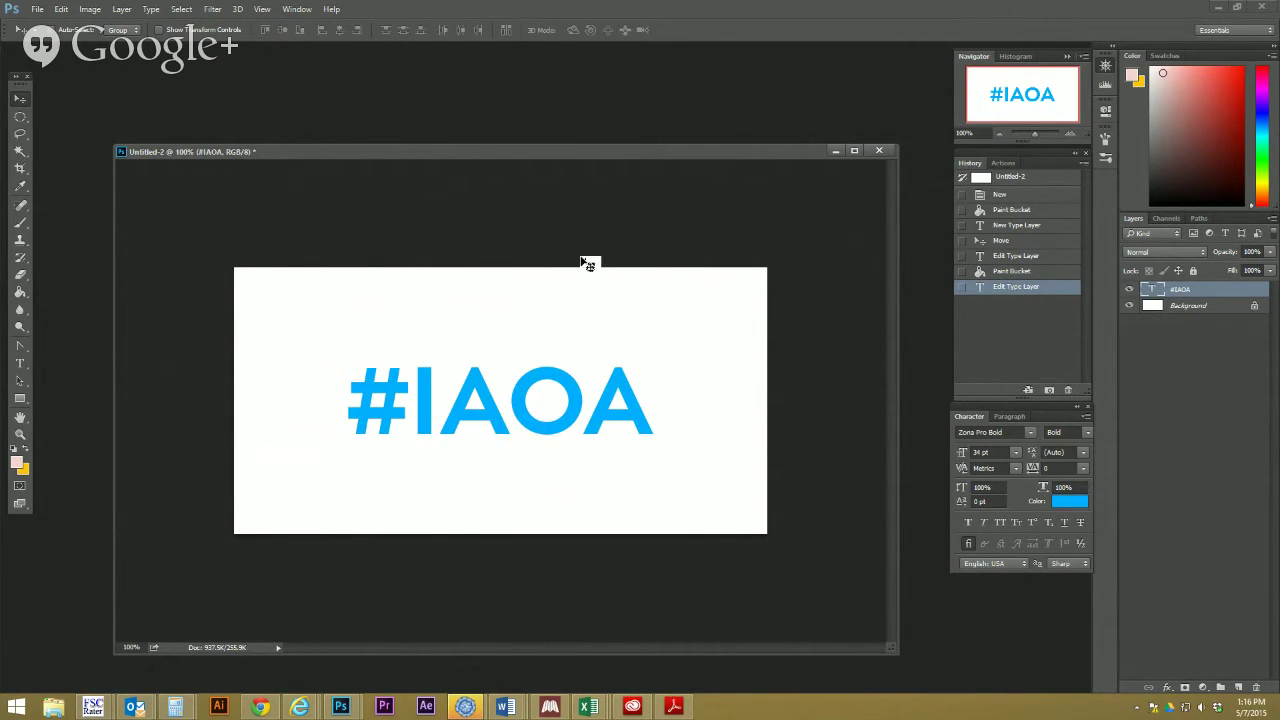
mouse_move(500, 418)
left_mouse_down()
mouse_move(463, 417)
mouse_move(489, 418)
left_mouse_up()
Add a Drop Shadow layer style to the #IAOA text layer with 36% opacity
left_click(122, 9)
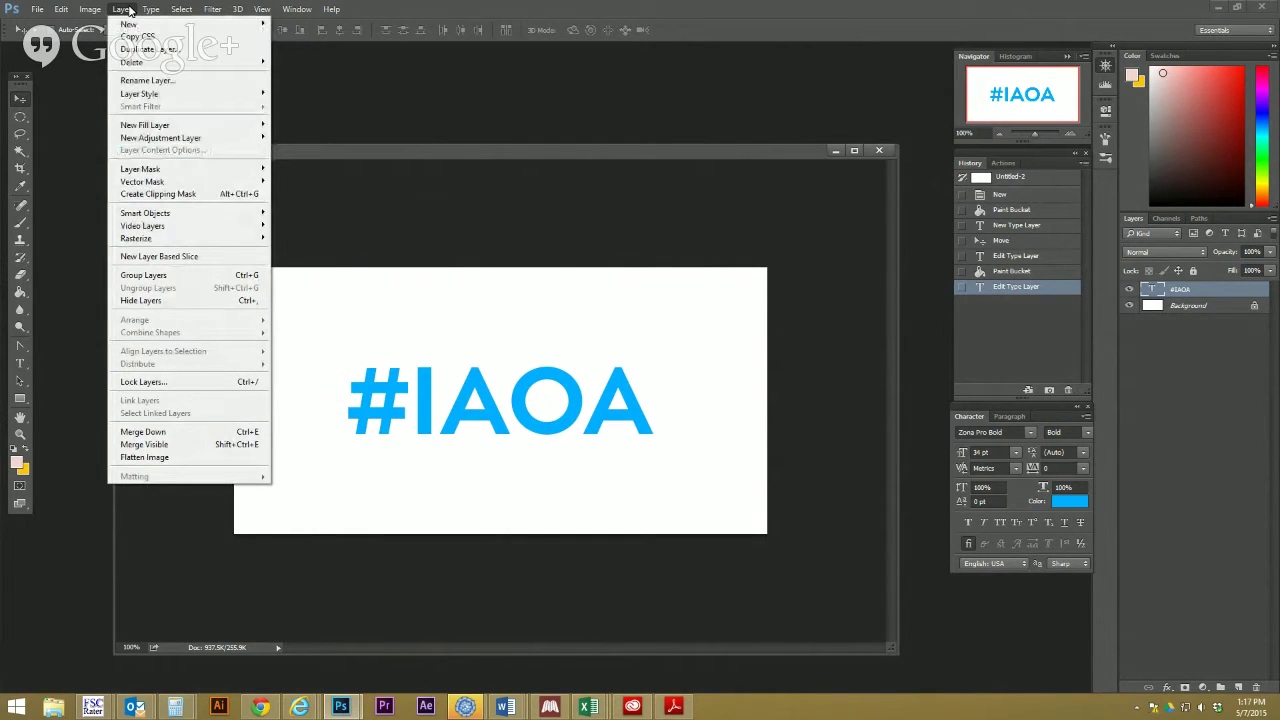
mouse_move(138, 96)
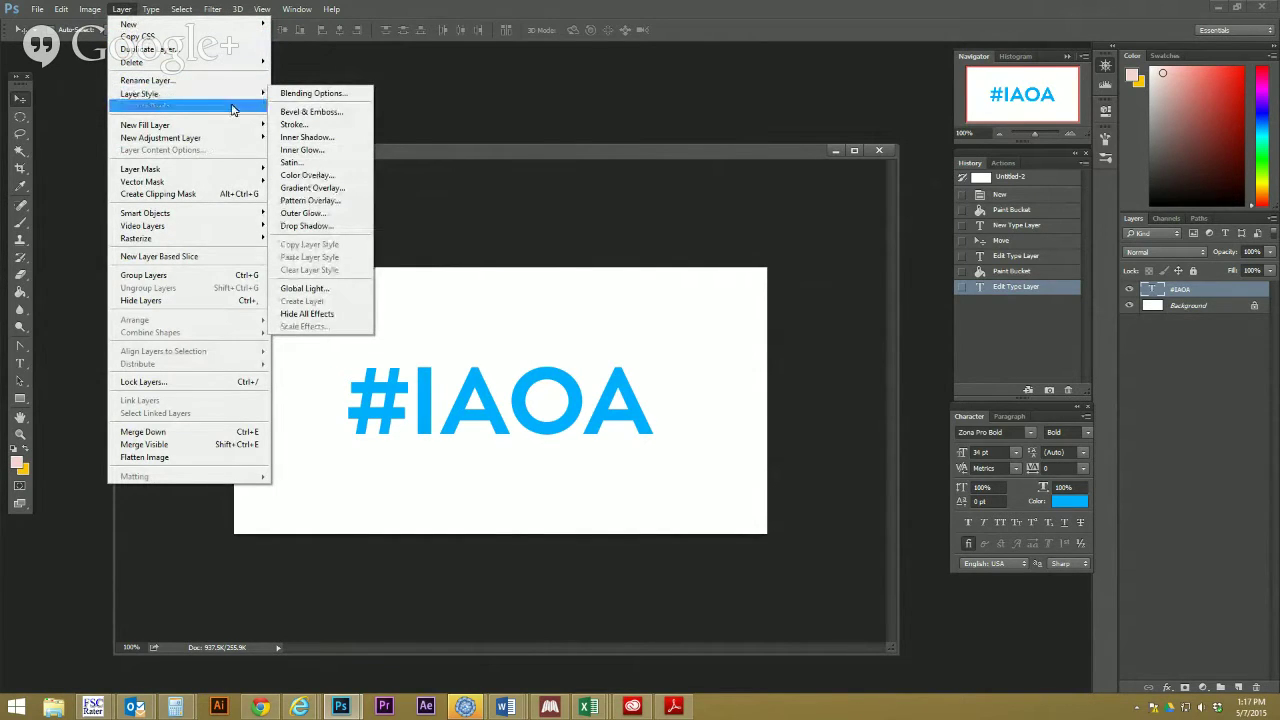
left_click(318, 228)
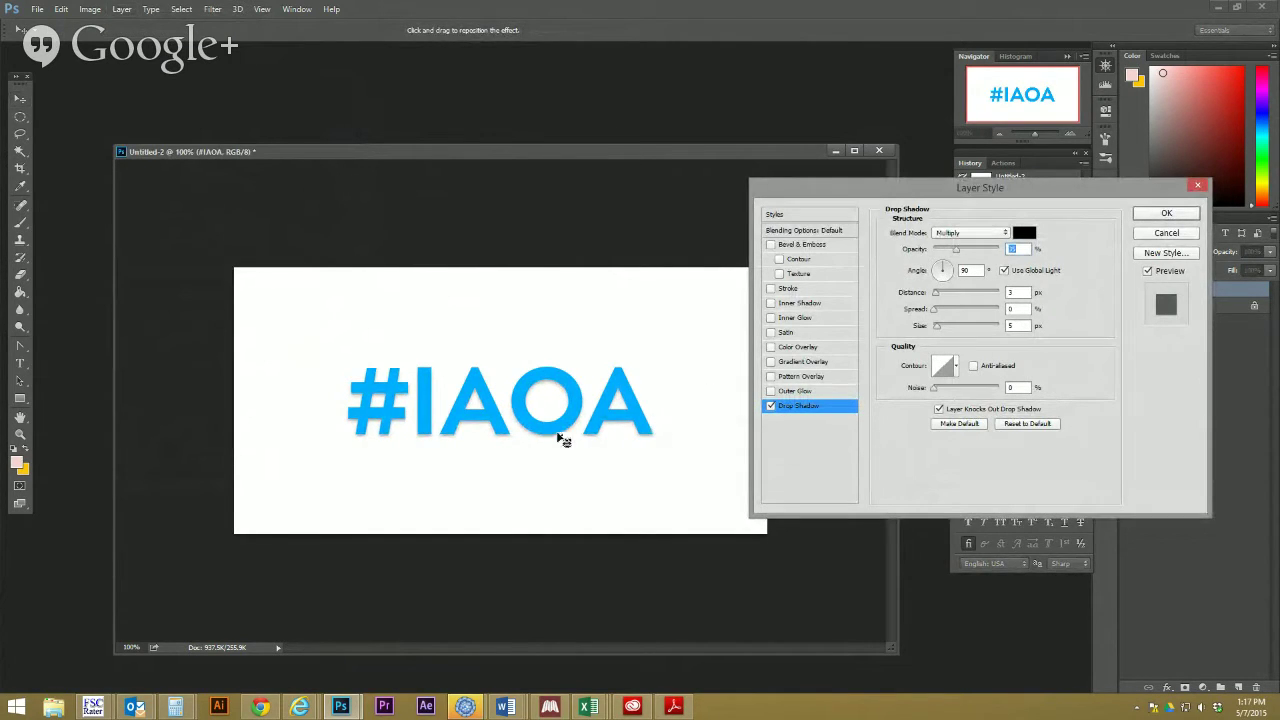
mouse_move(956, 250)
left_mouse_down()
mouse_move(1051, 251)
mouse_move(957, 250)
left_mouse_up()
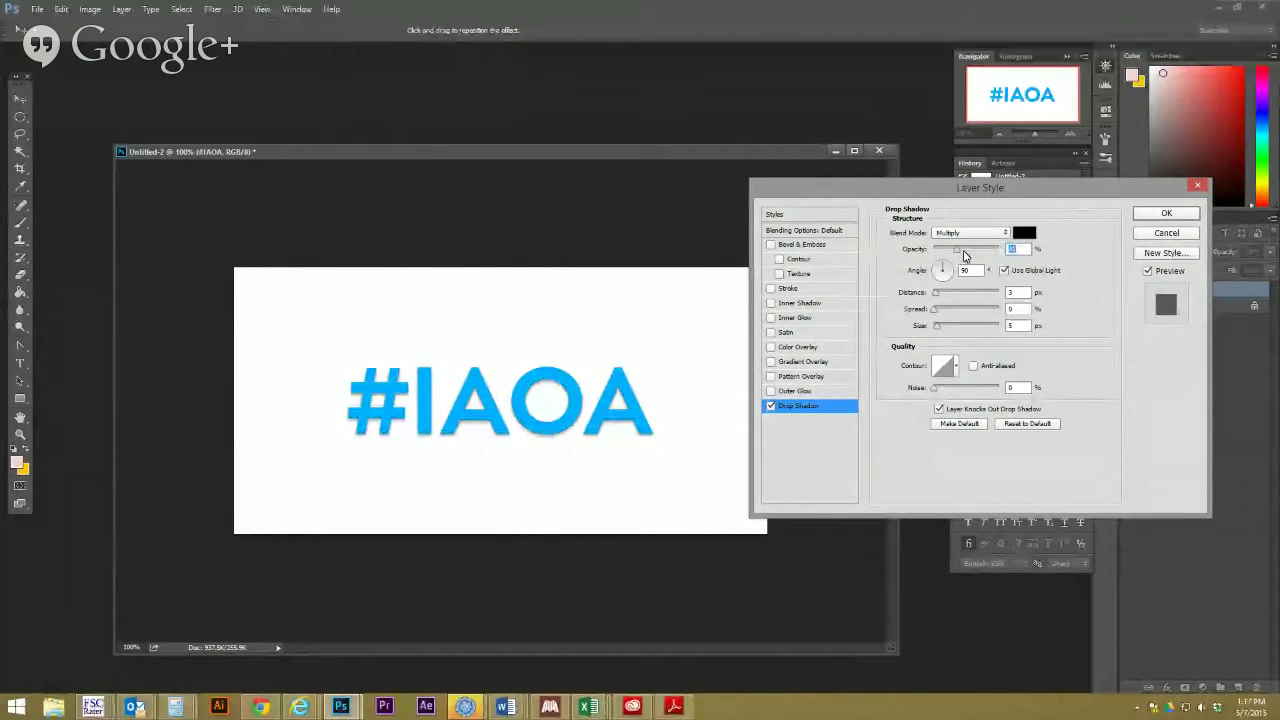
Try pure red (ff0000) as the drop shadow color
left_click(1025, 234)
left_click_drag(586, 408, 630, 376)
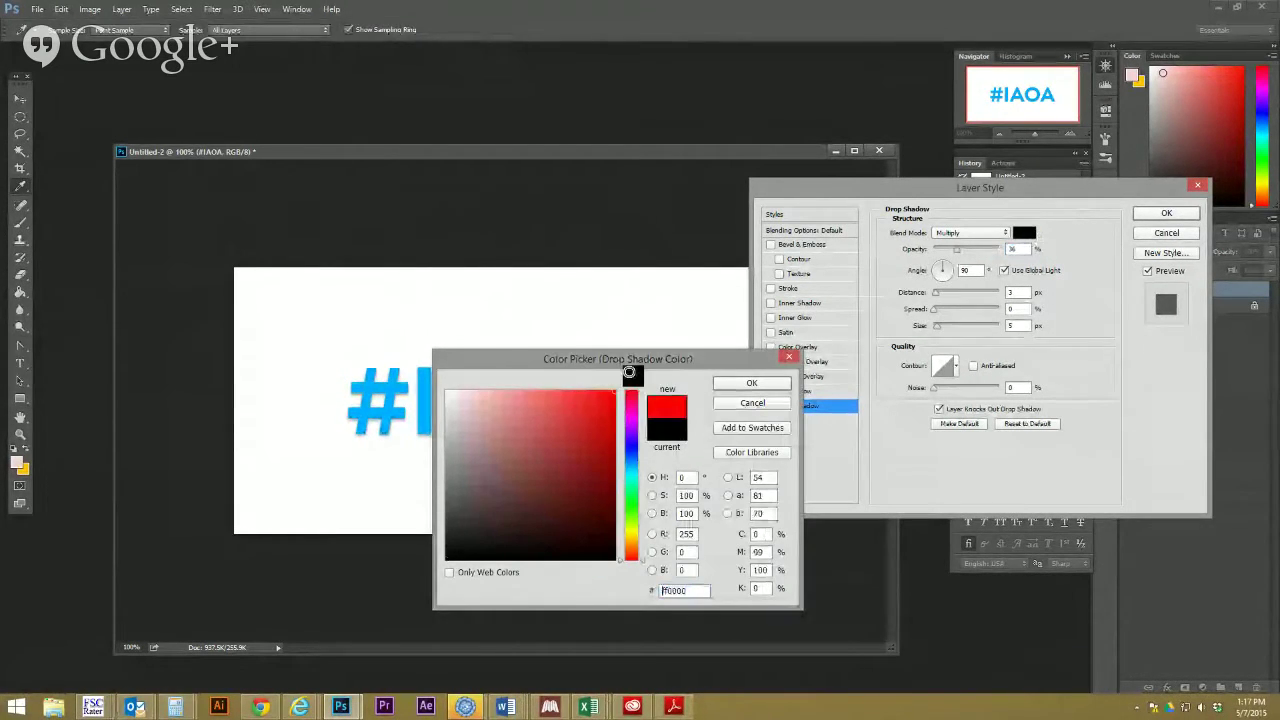
left_click(740, 383)
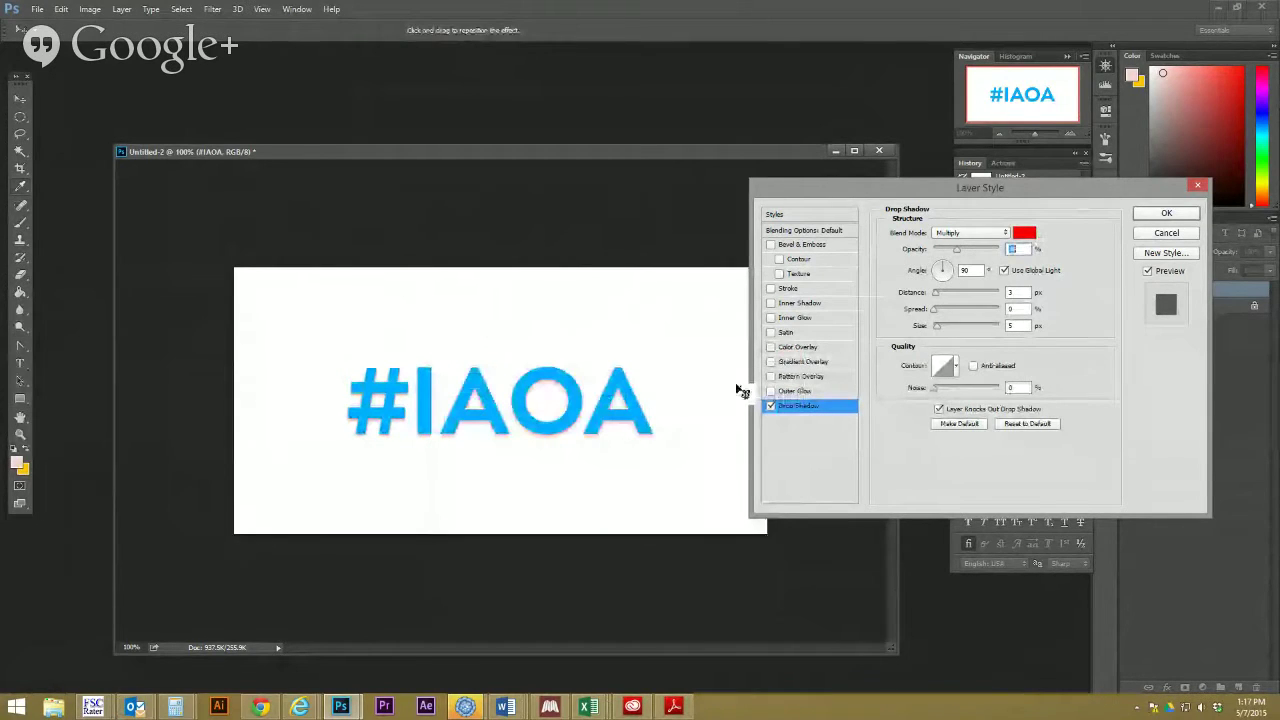
Change the drop shadow color of the #IAOA text to black (000000)
left_click(1024, 236)
left_click_drag(588, 548, 620, 562)
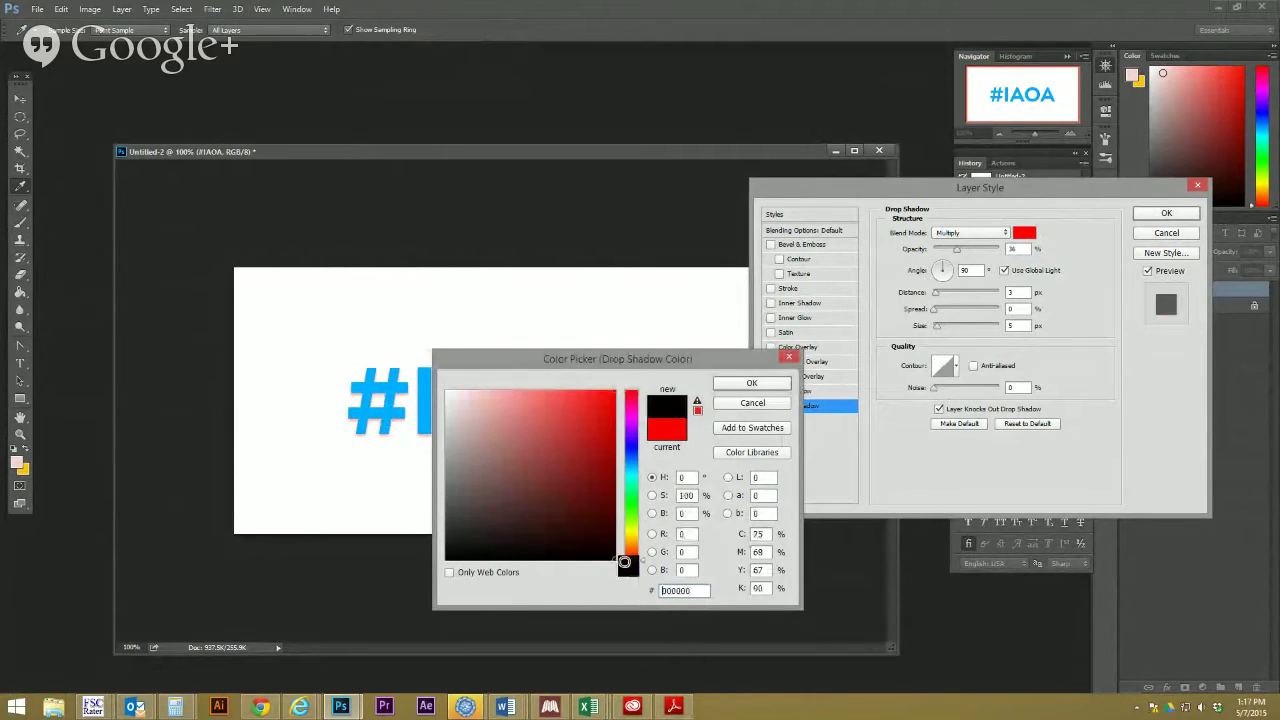
left_click(745, 385)
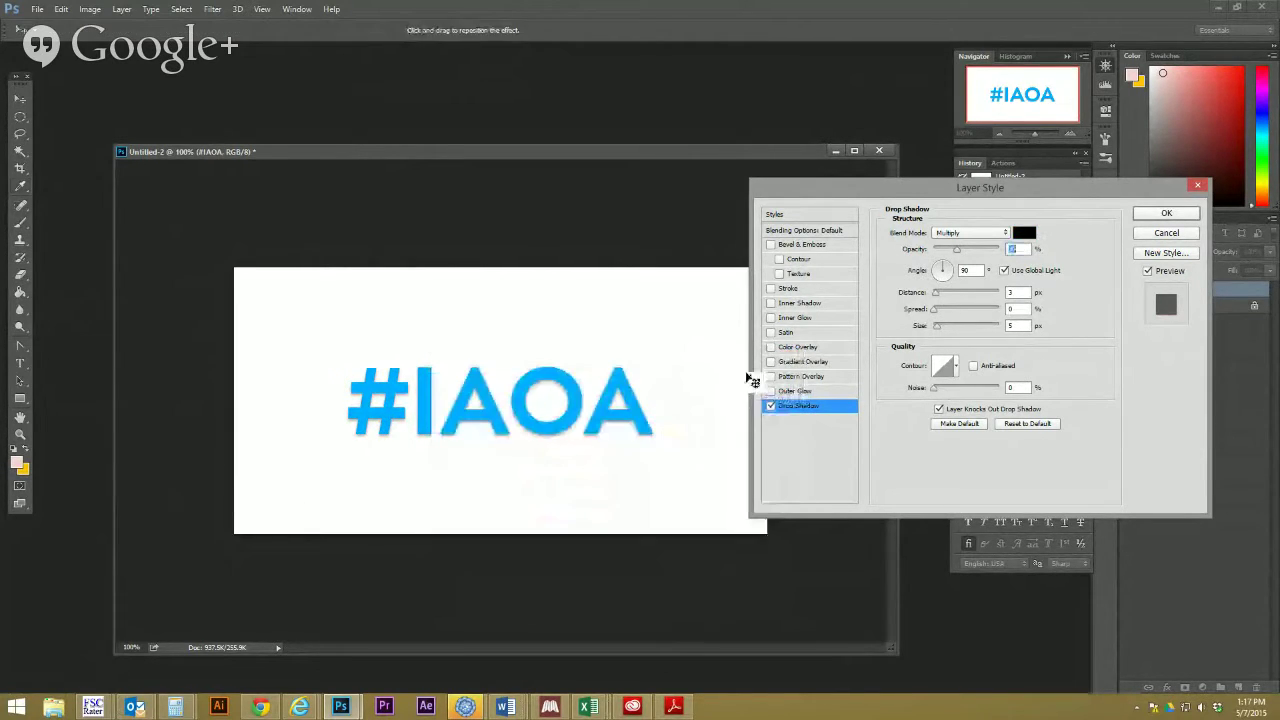
Offset the text's drop shadow at a 116° angle with 8 px distance and reduce its opacity to a subtle level
left_click_drag(957, 249, 998, 249)
left_click_drag(583, 434, 583, 437)
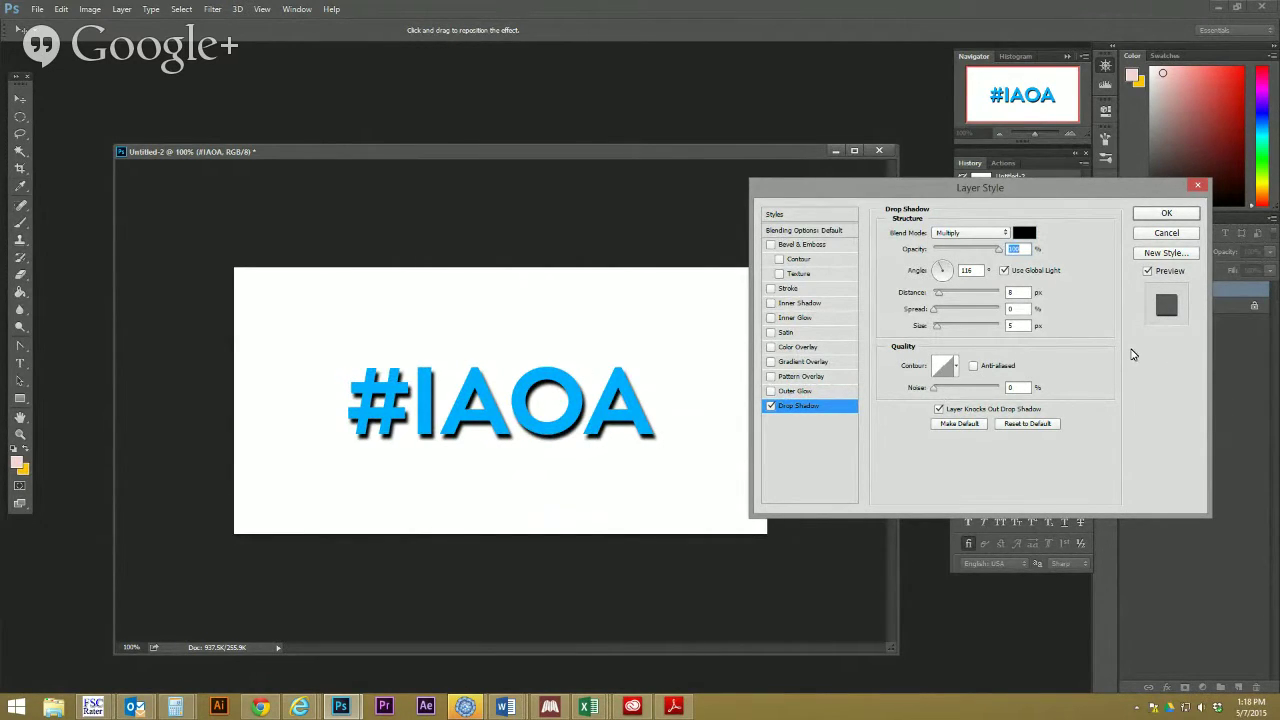
left_click_drag(998, 249, 949, 259)
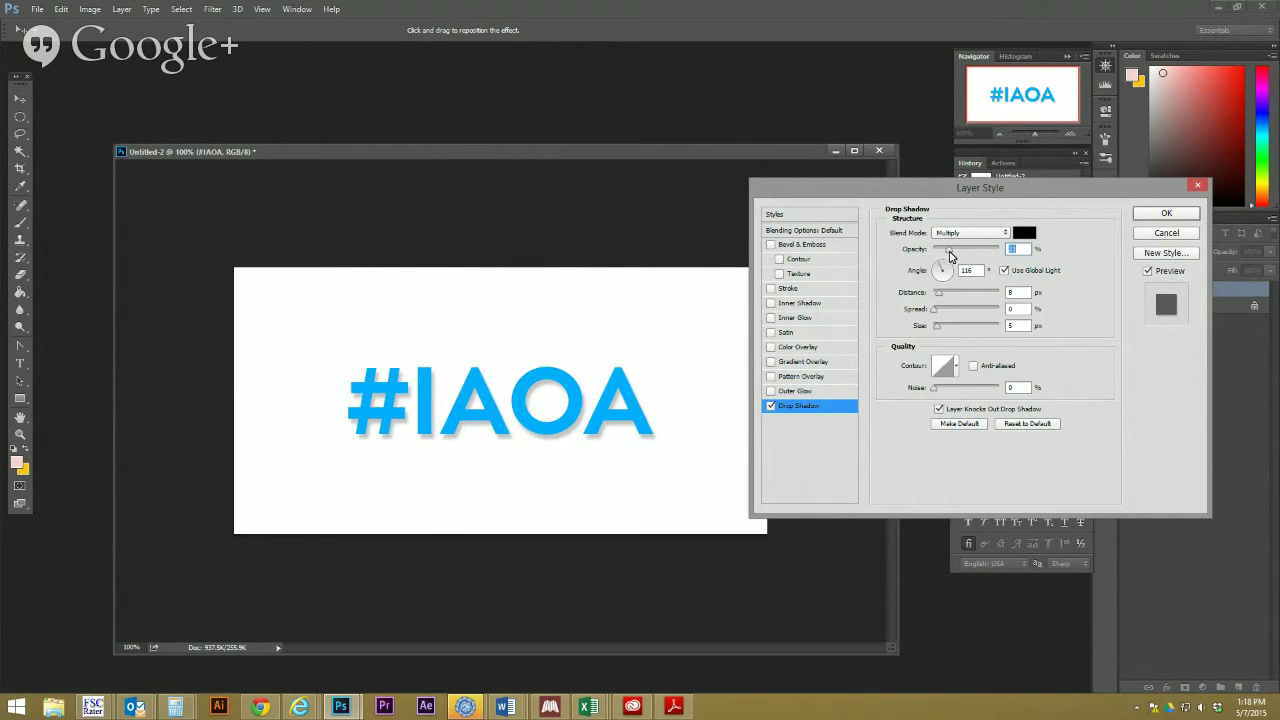
Add a Bevel & Emboss effect to the #IAOA text with 1000% depth and 250 px size
left_click(804, 247)
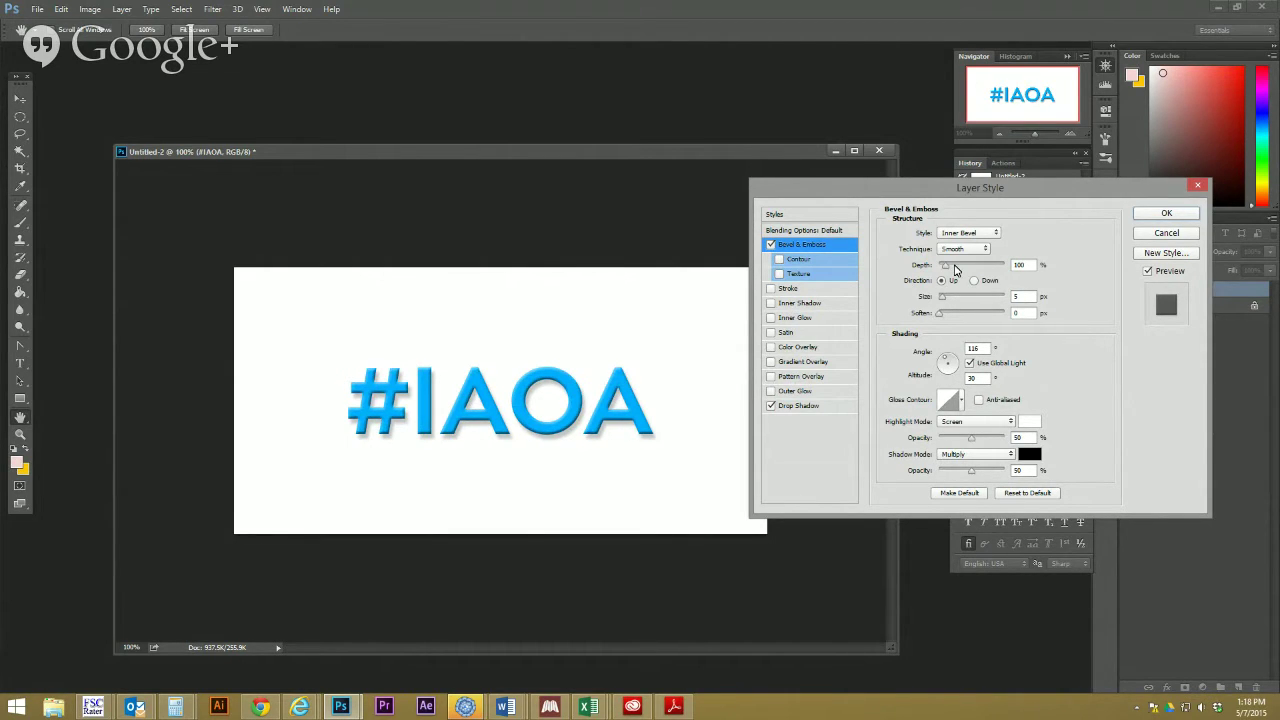
left_click_drag(948, 272, 1010, 268)
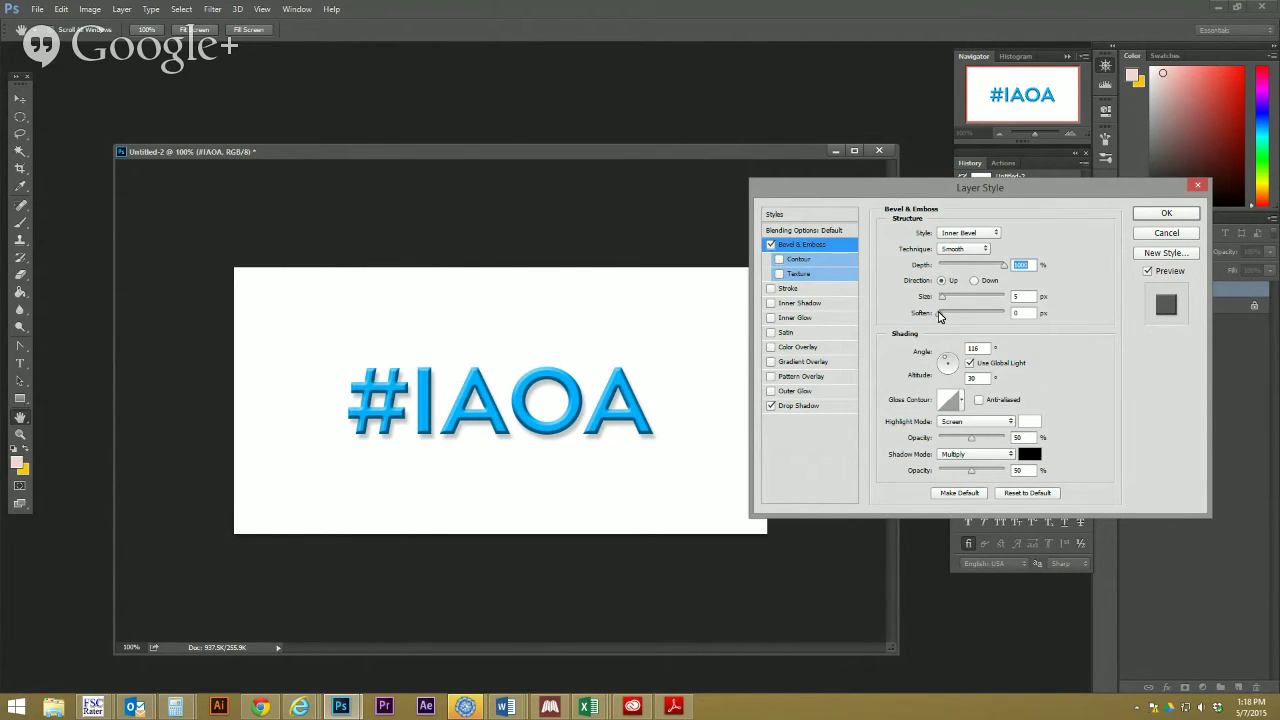
left_click_drag(941, 304, 1072, 298)
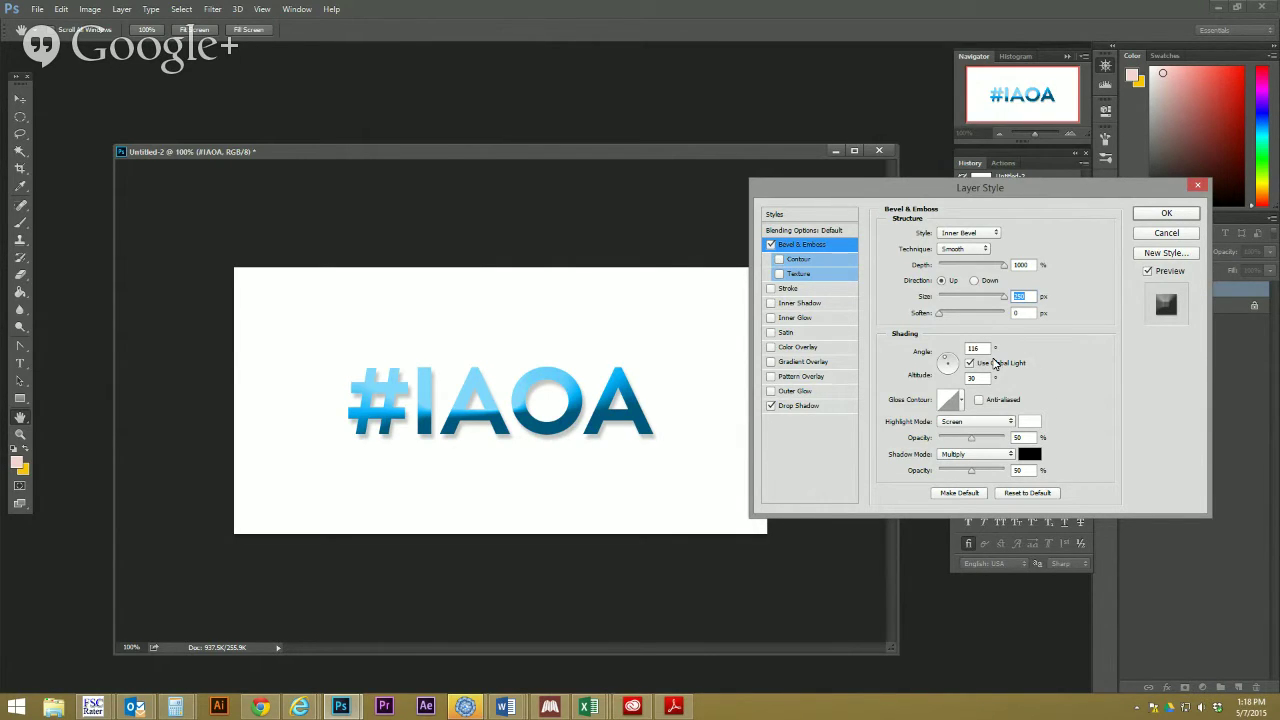
Add a Stroke effect to the #IAOA text in white (ffffff)
left_click(785, 291)
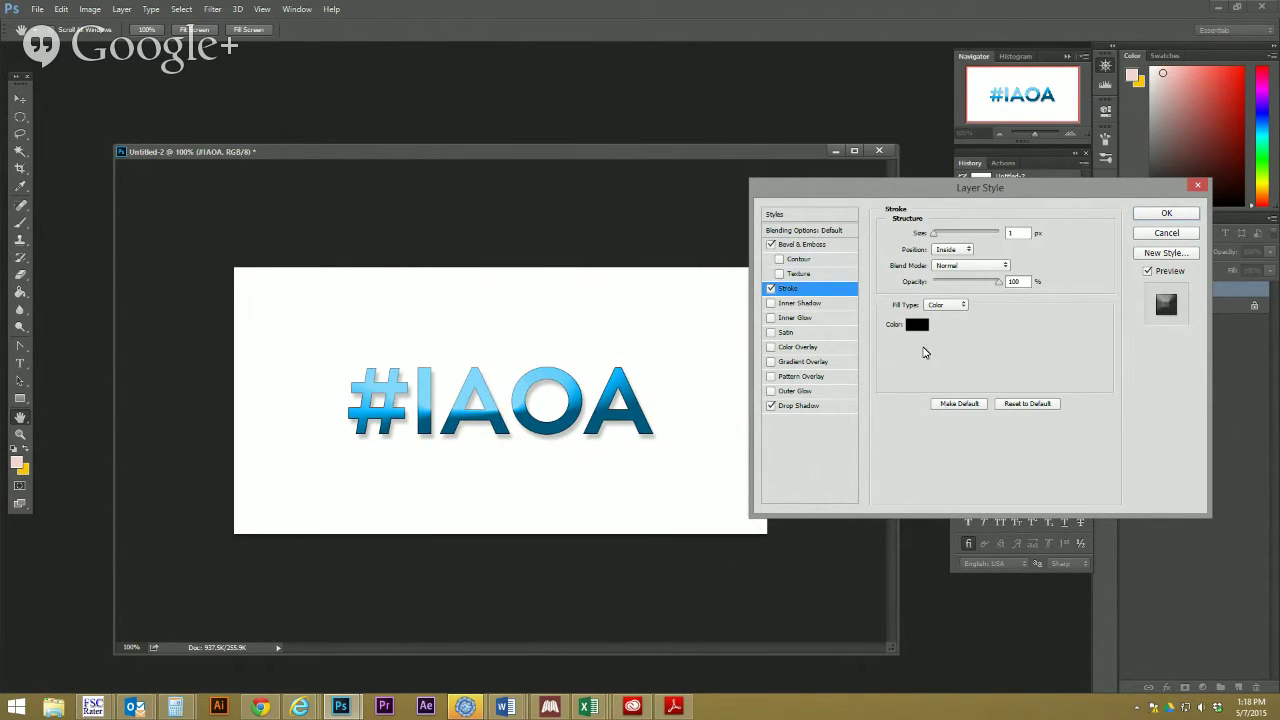
left_click(917, 324)
type("ffffff")
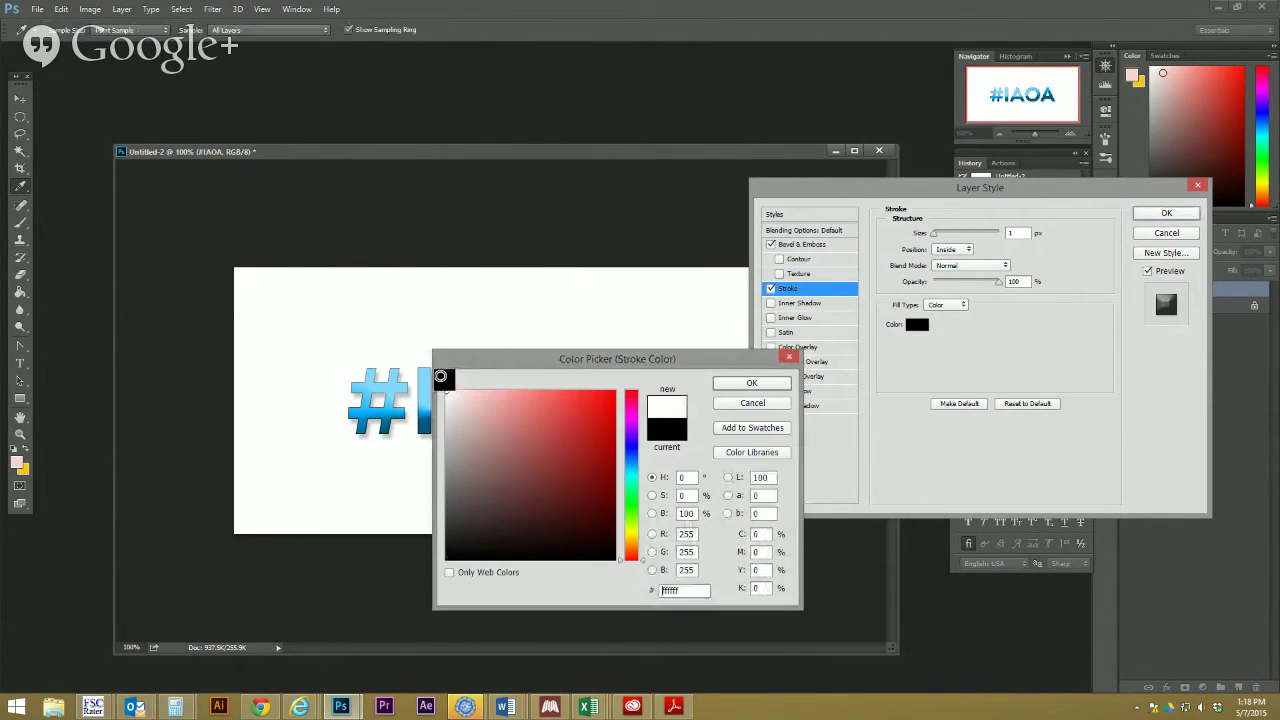
left_click(750, 383)
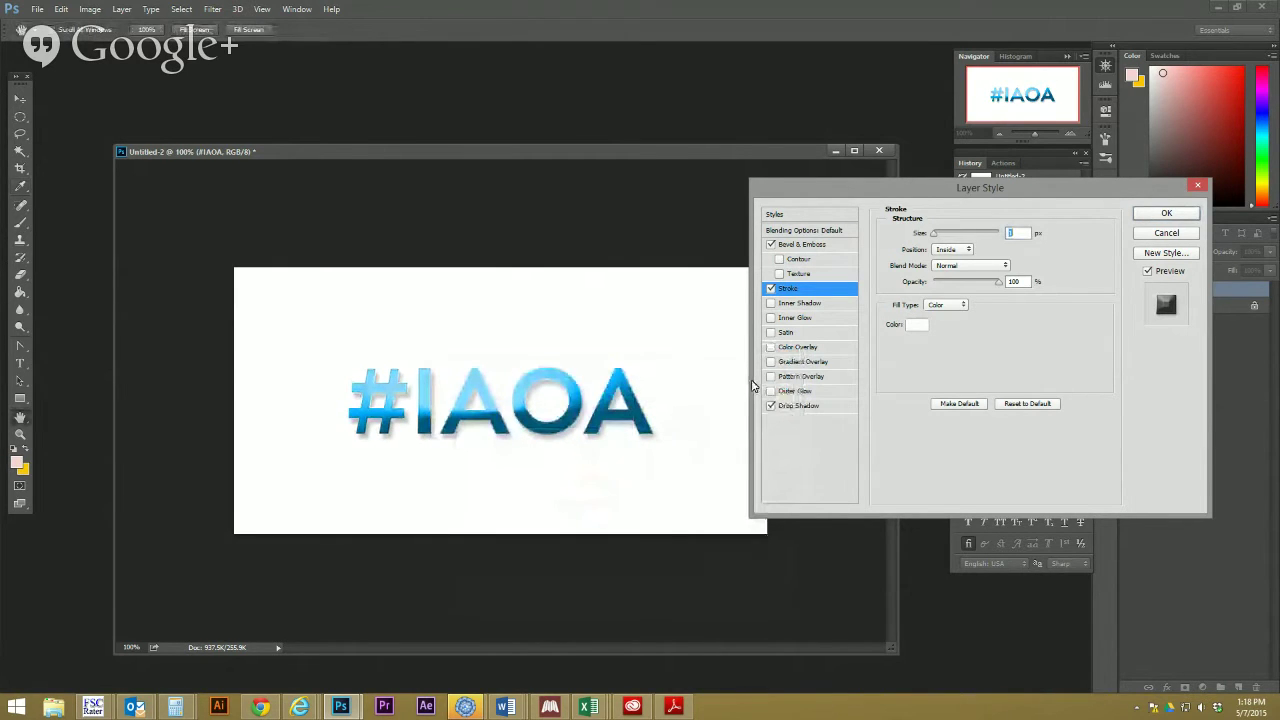
Position the text's stroke outside, increase its size slightly, and apply the layer styles without an outer glow
left_click(966, 249)
left_click(947, 265)
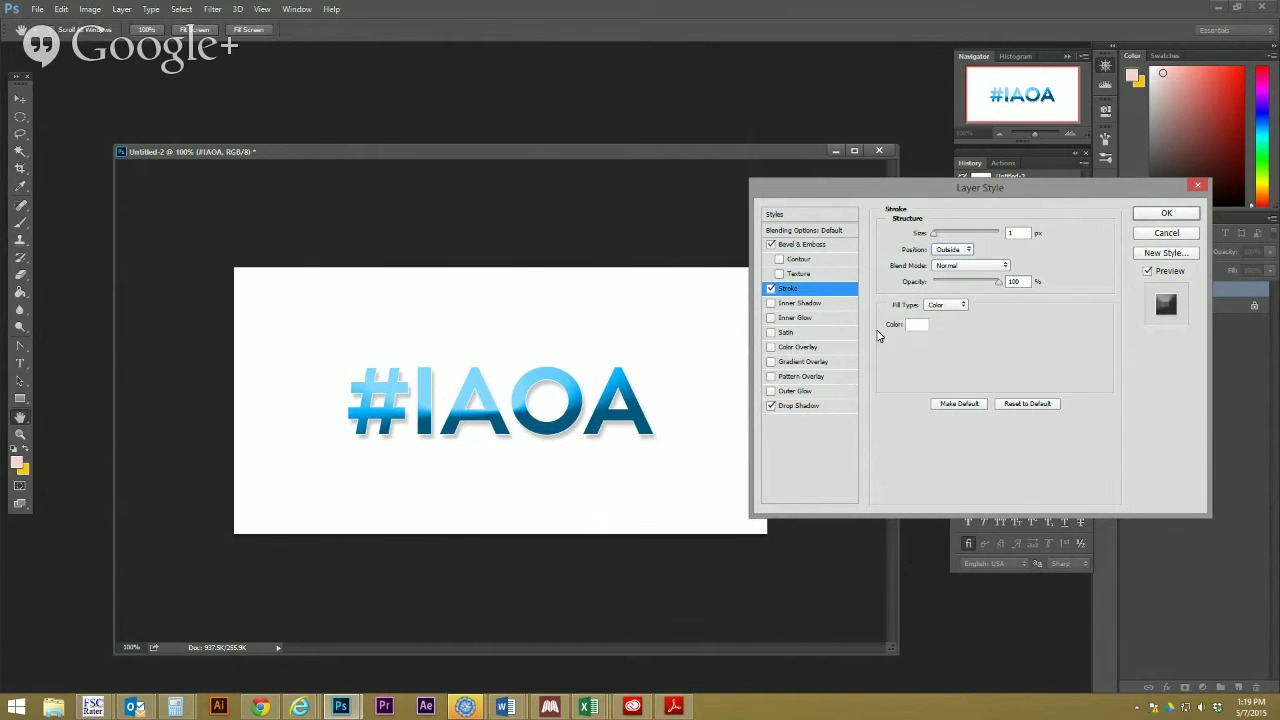
left_click(932, 237)
left_click_drag(934, 240, 937, 242)
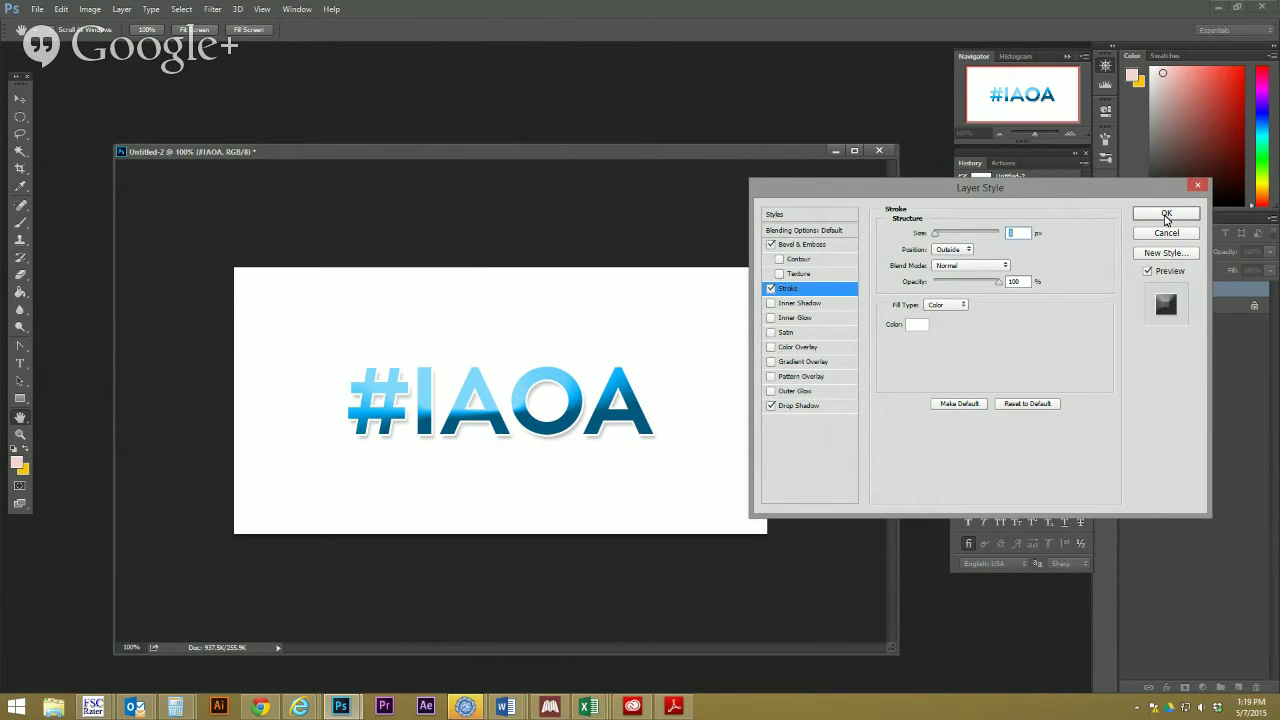
left_click_drag(1166, 218, 1073, 308)
left_click(784, 392)
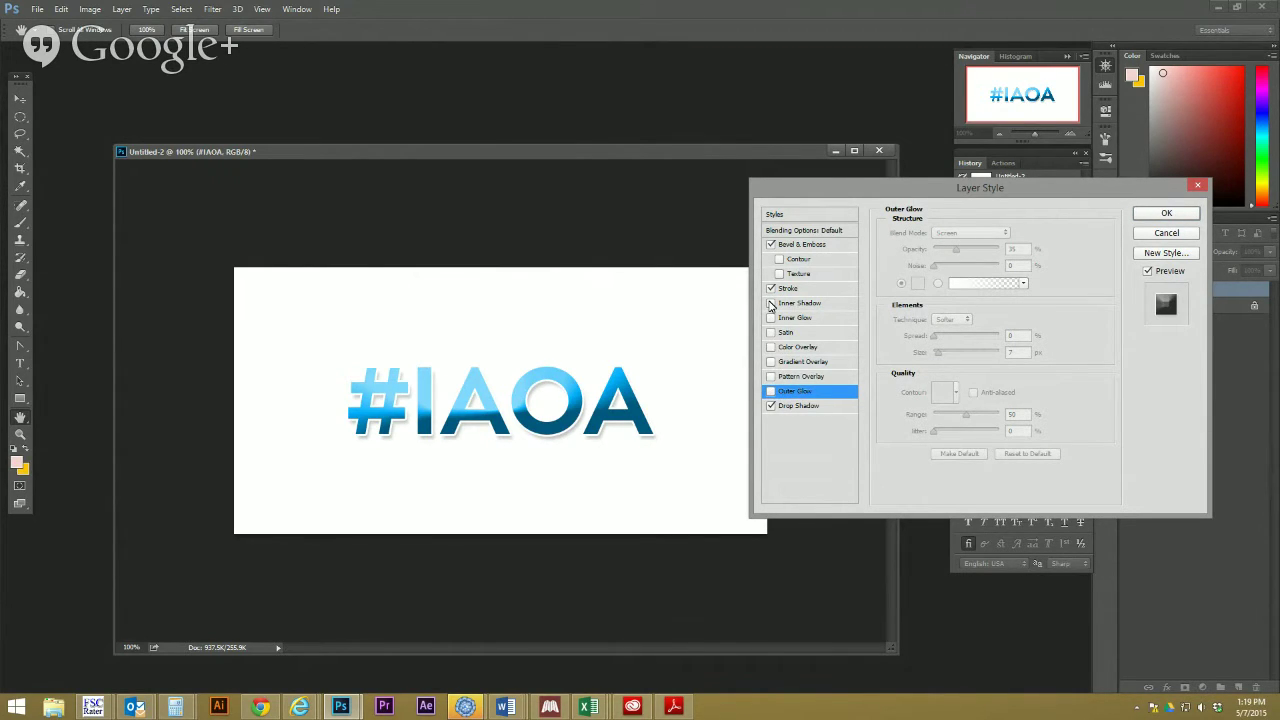
left_click(1178, 216)
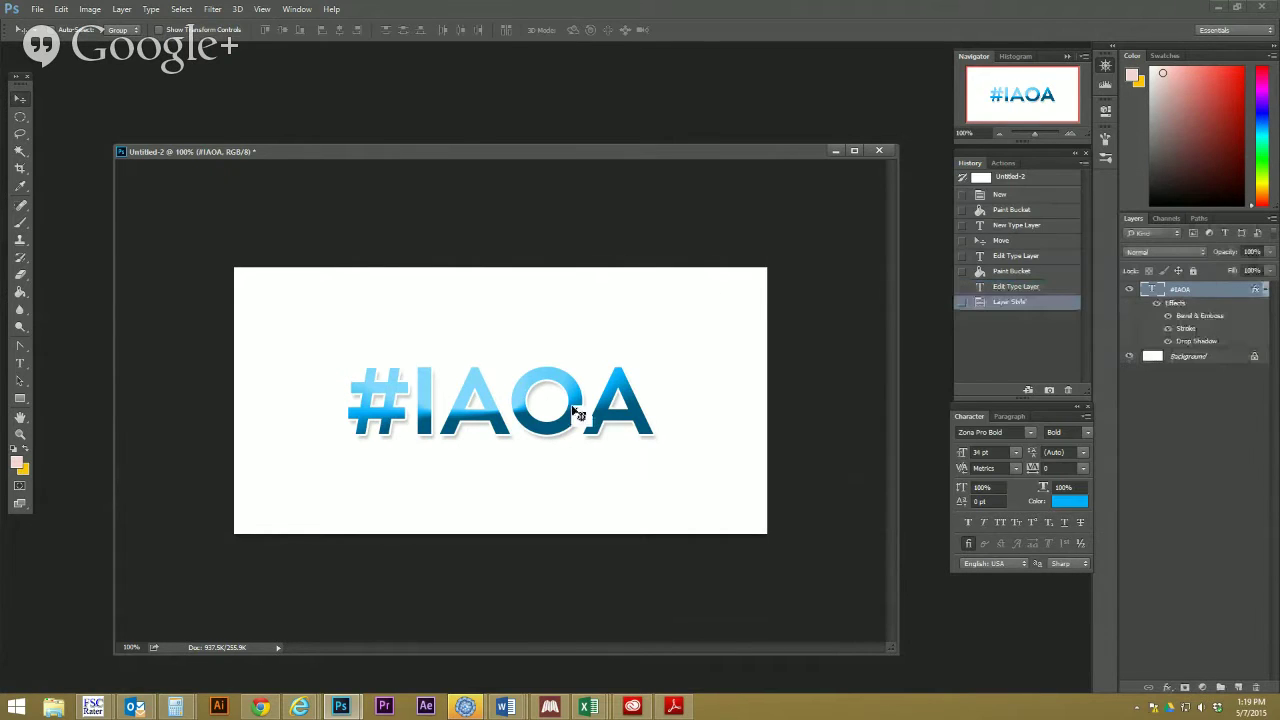
Move the #IAOA text to the upper left of the canvas and draw a circular selection below it
left_click_drag(522, 412, 437, 353)
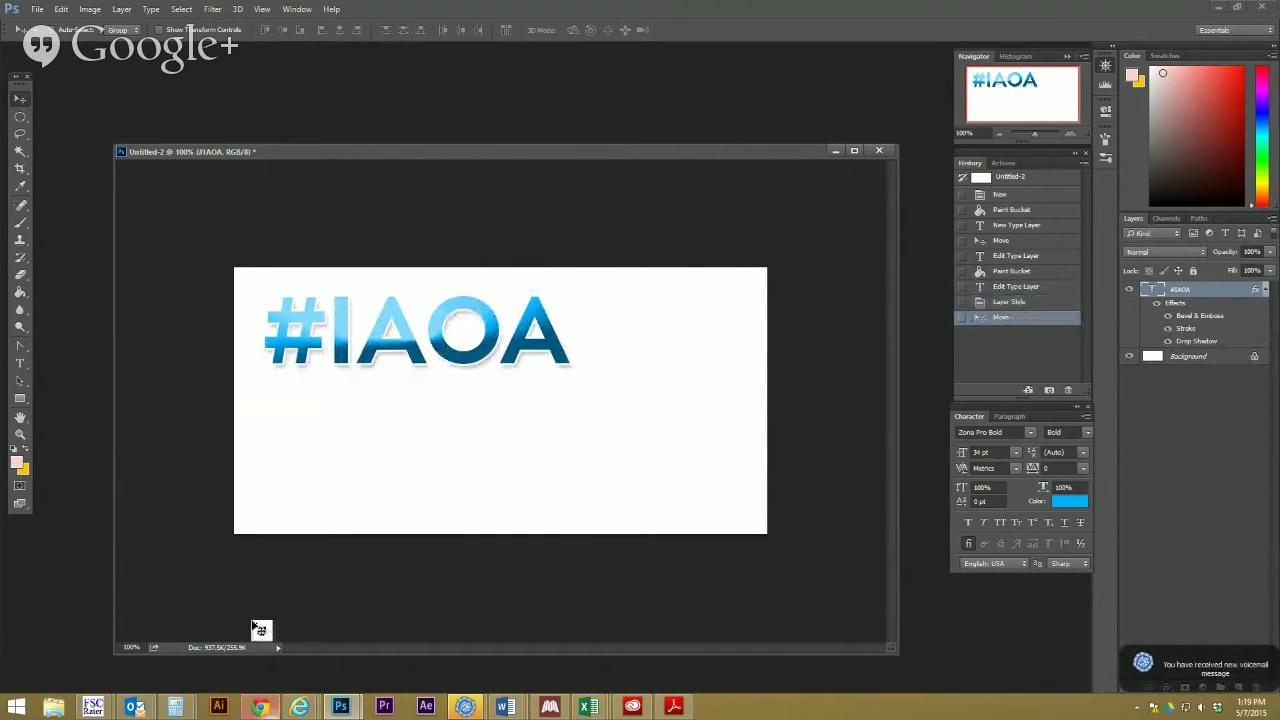
left_click(20, 118)
left_click_drag(528, 409, 638, 498)
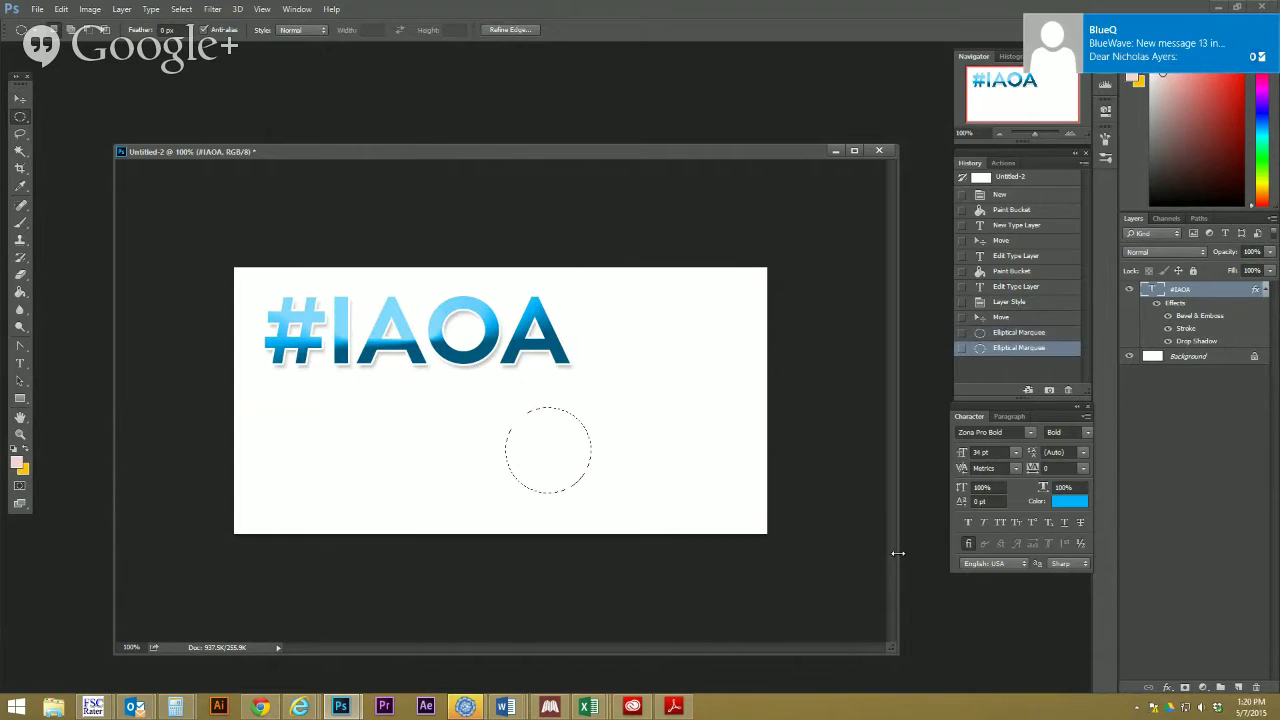
Fill the circular selection with bright red on a new layer using the Paint Bucket, and deselect it
left_click(1239, 688)
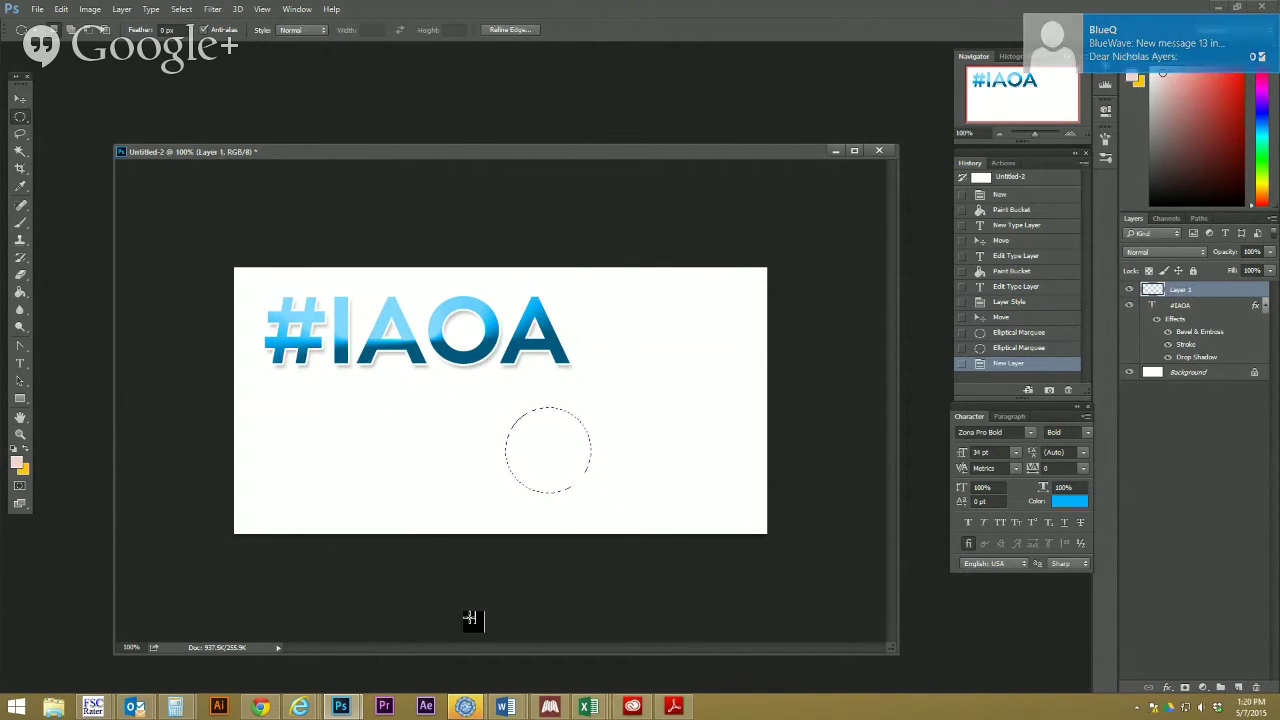
left_click(20, 465)
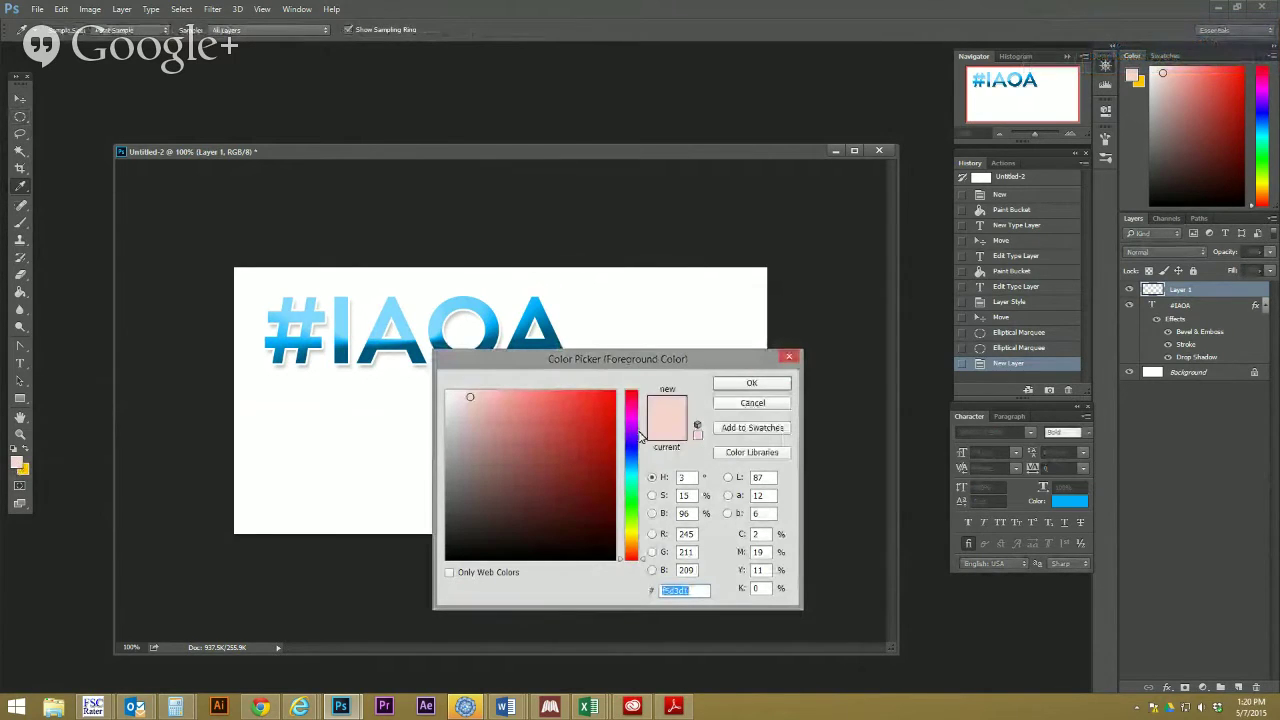
left_click(615, 391)
left_click(765, 385)
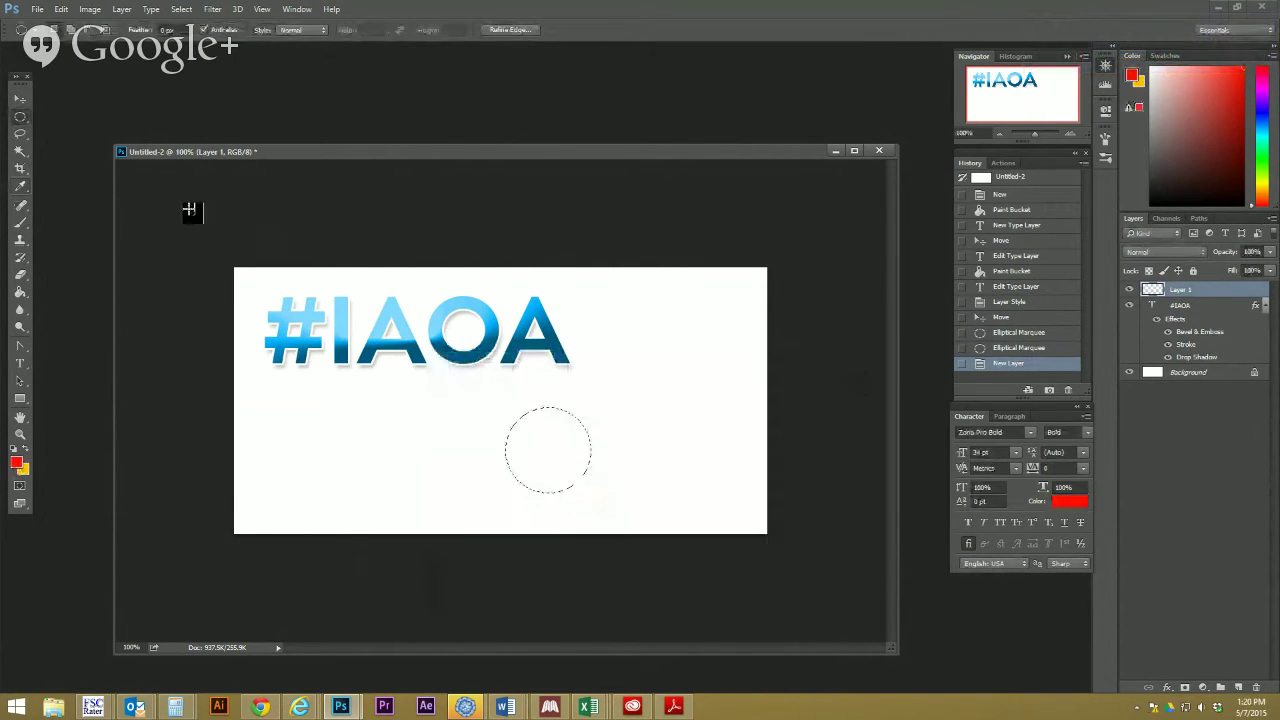
left_click(18, 293)
left_click(570, 456)
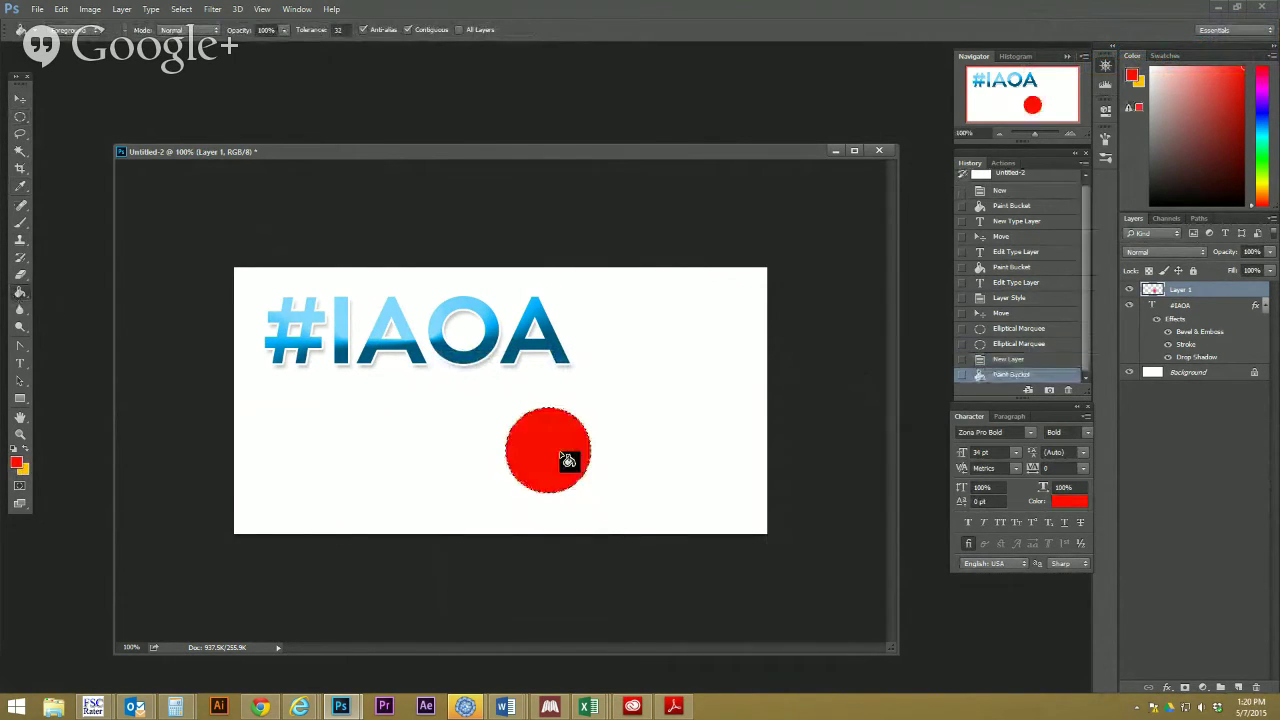
left_click(20, 118)
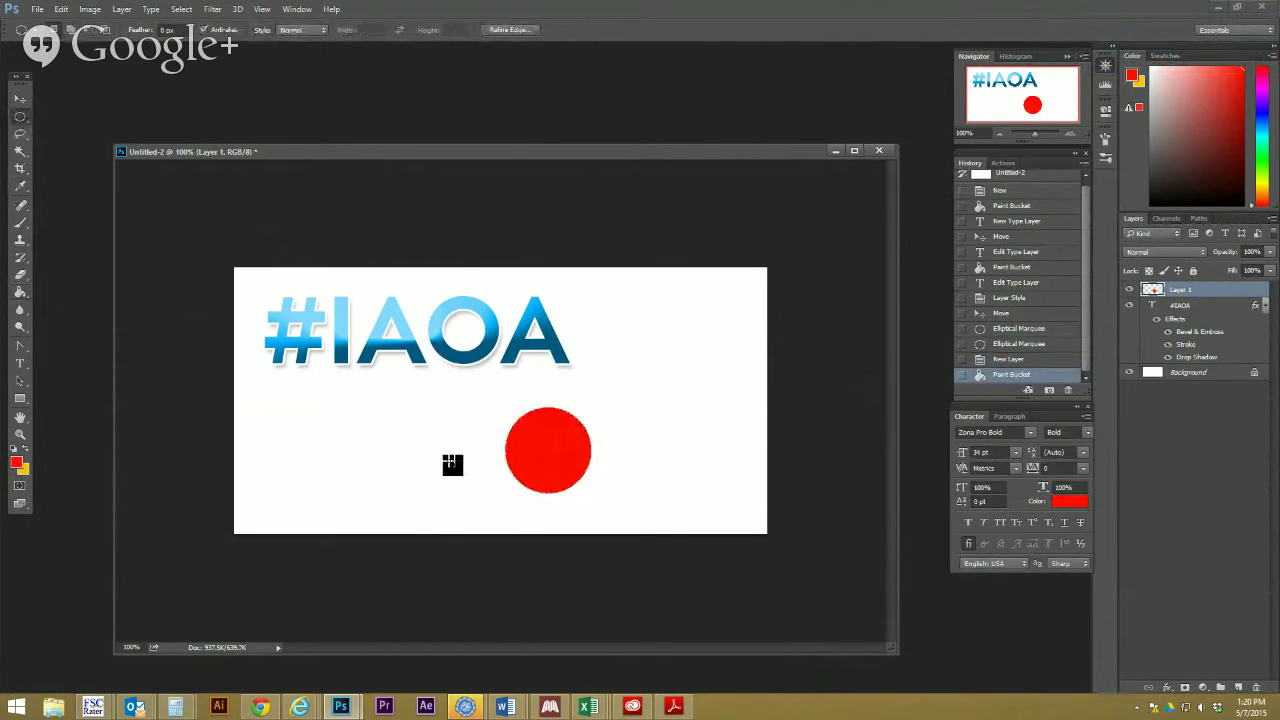
left_click(451, 465)
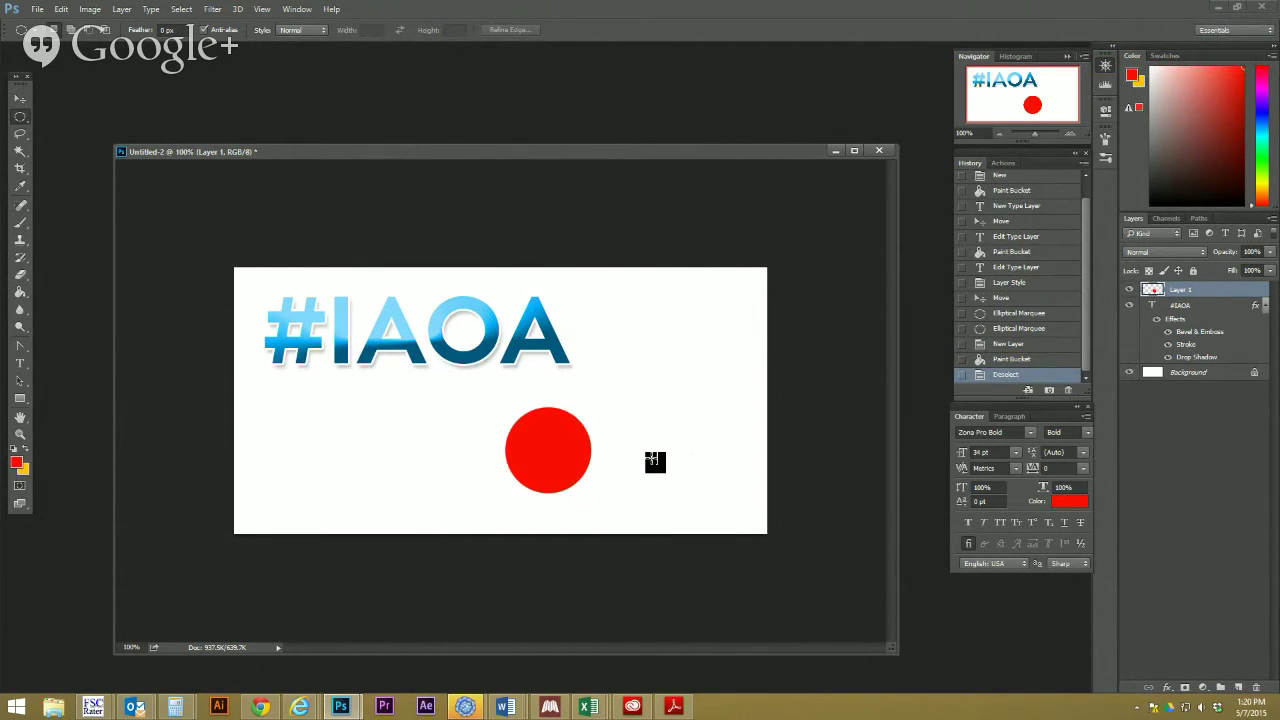
Reposition the red circle slightly to the right below the text and collapse the #IAOA layer's effects list
left_click(20, 98)
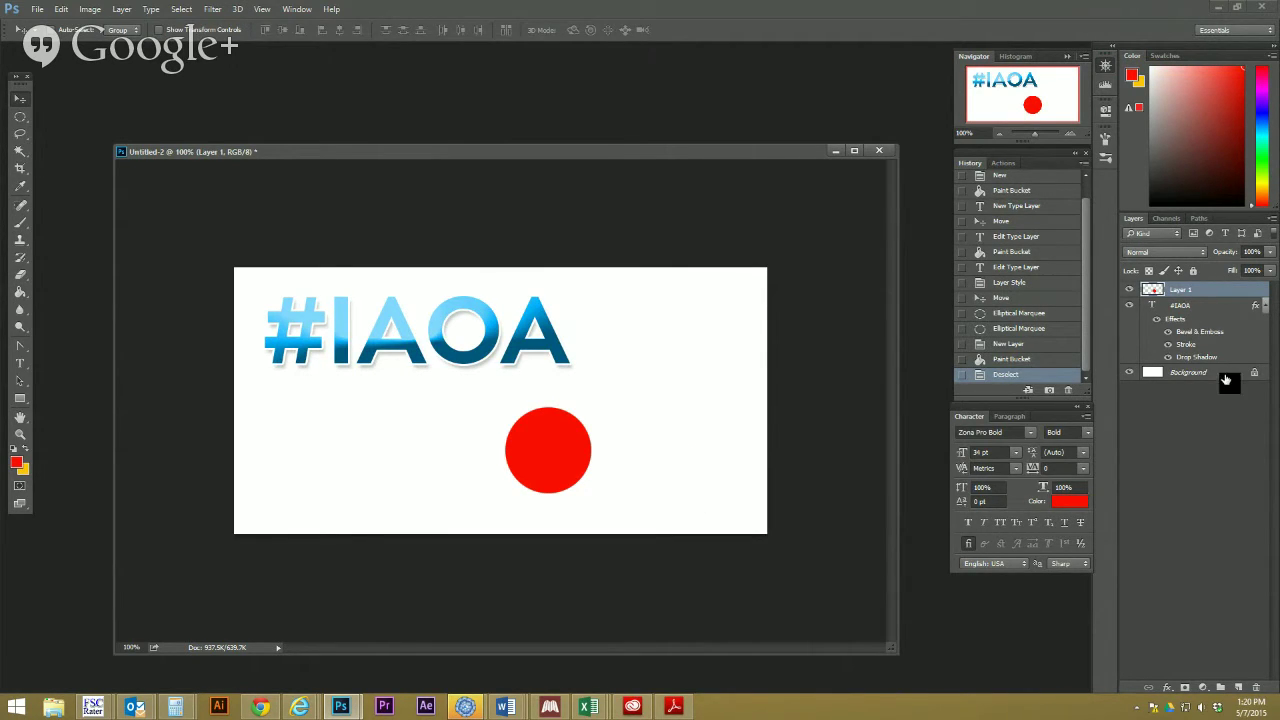
mouse_move(576, 462)
left_mouse_down()
mouse_move(640, 429)
mouse_move(580, 437)
mouse_move(588, 461)
mouse_move(630, 457)
mouse_move(590, 462)
left_mouse_up()
left_click(1263, 305)
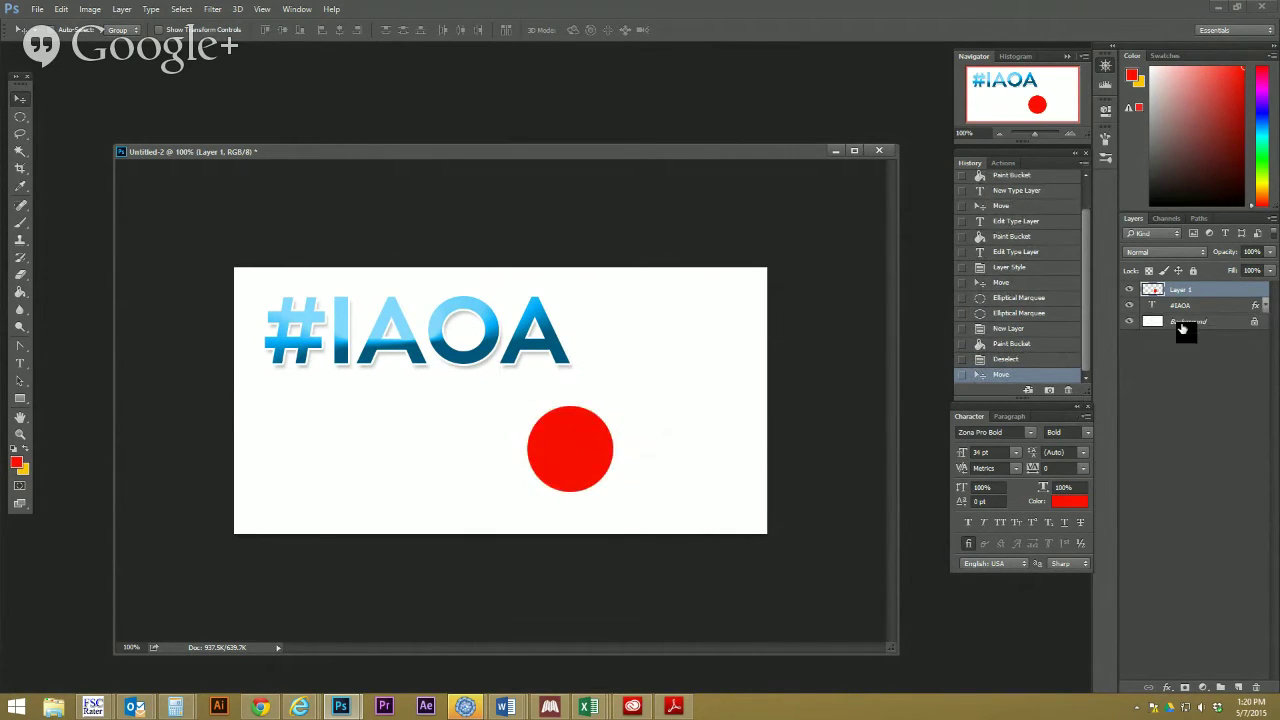
left_click_drag(605, 462, 658, 456)
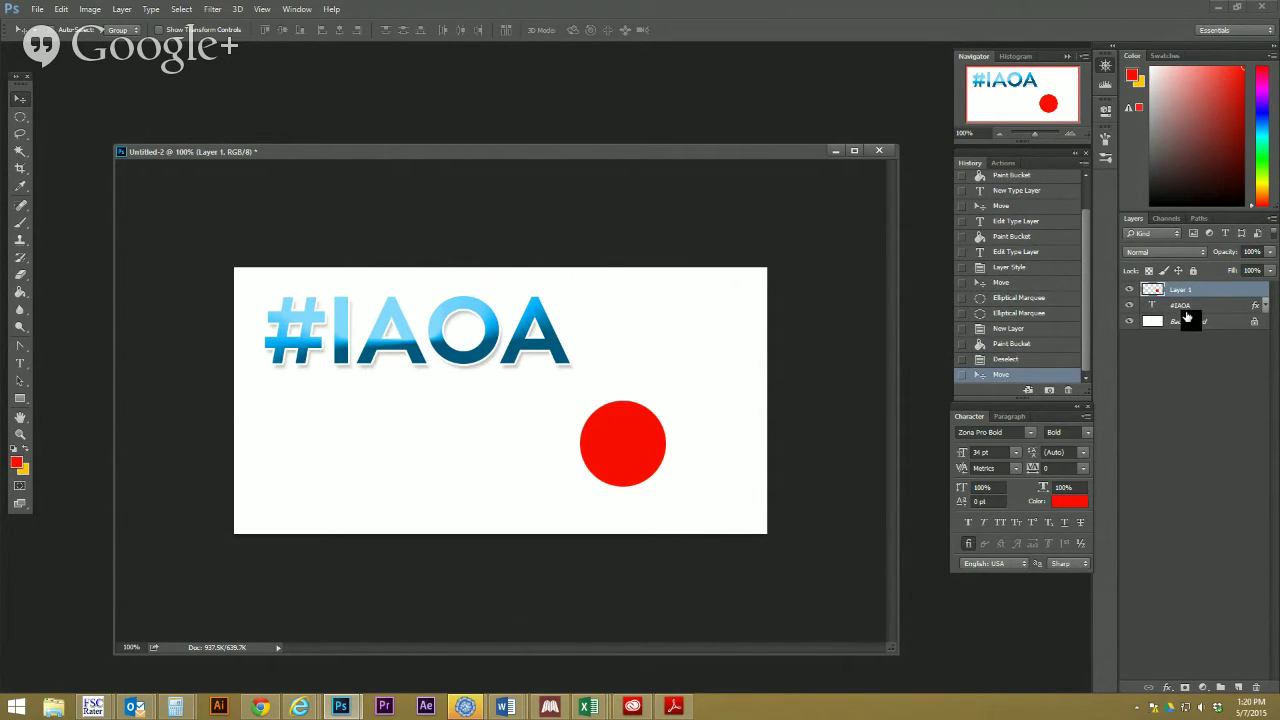
left_click_drag(620, 466, 580, 467)
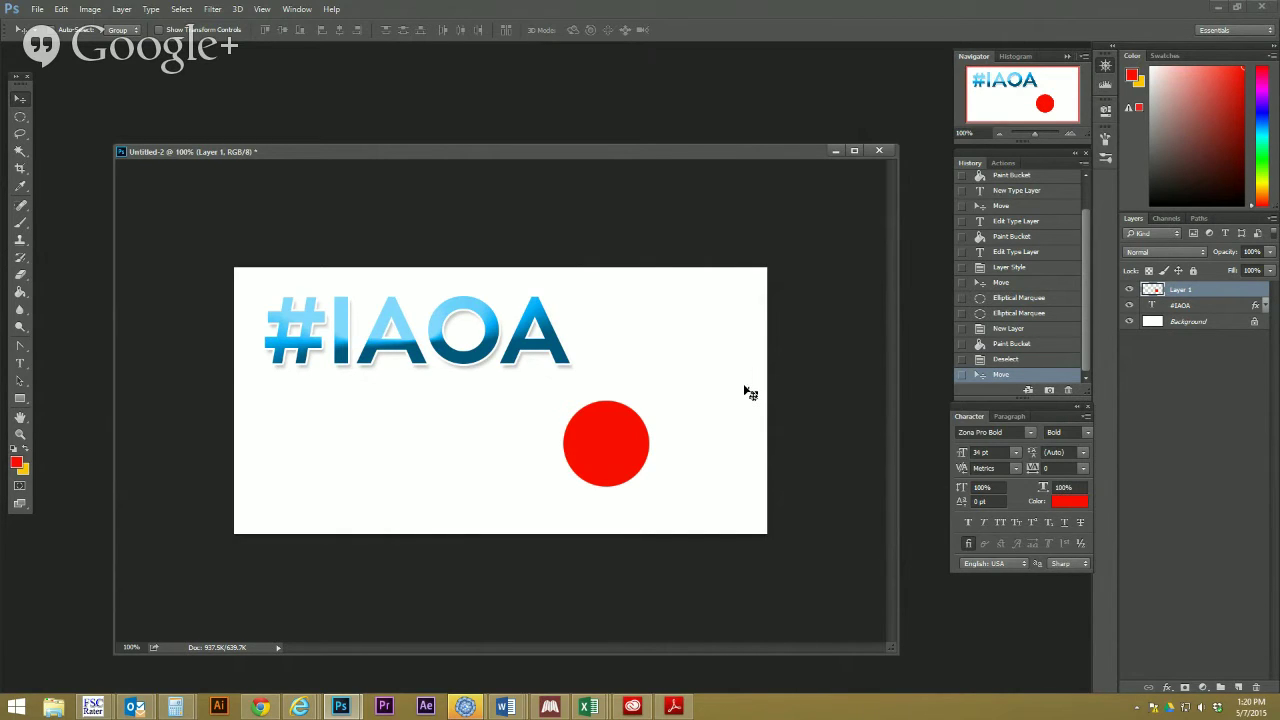
Add a Color Overlay layer style to the red circle in bright green at 100% opacity
left_click(121, 9)
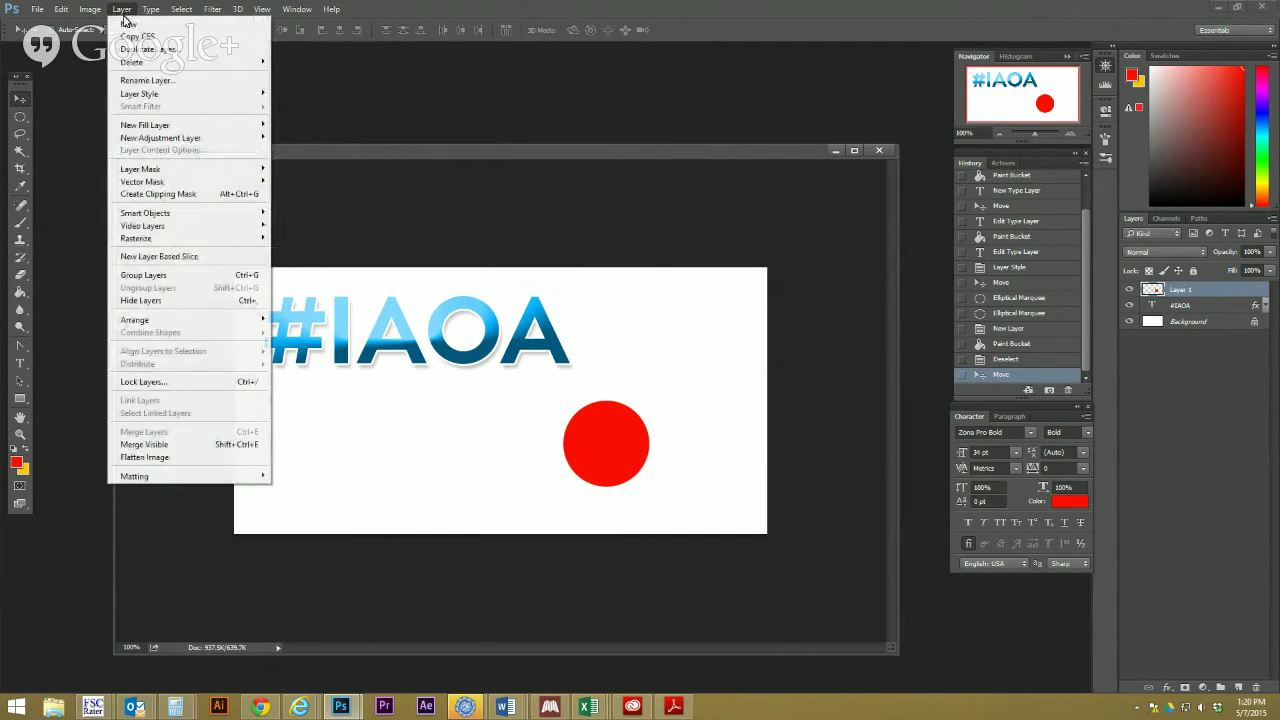
mouse_move(234, 99)
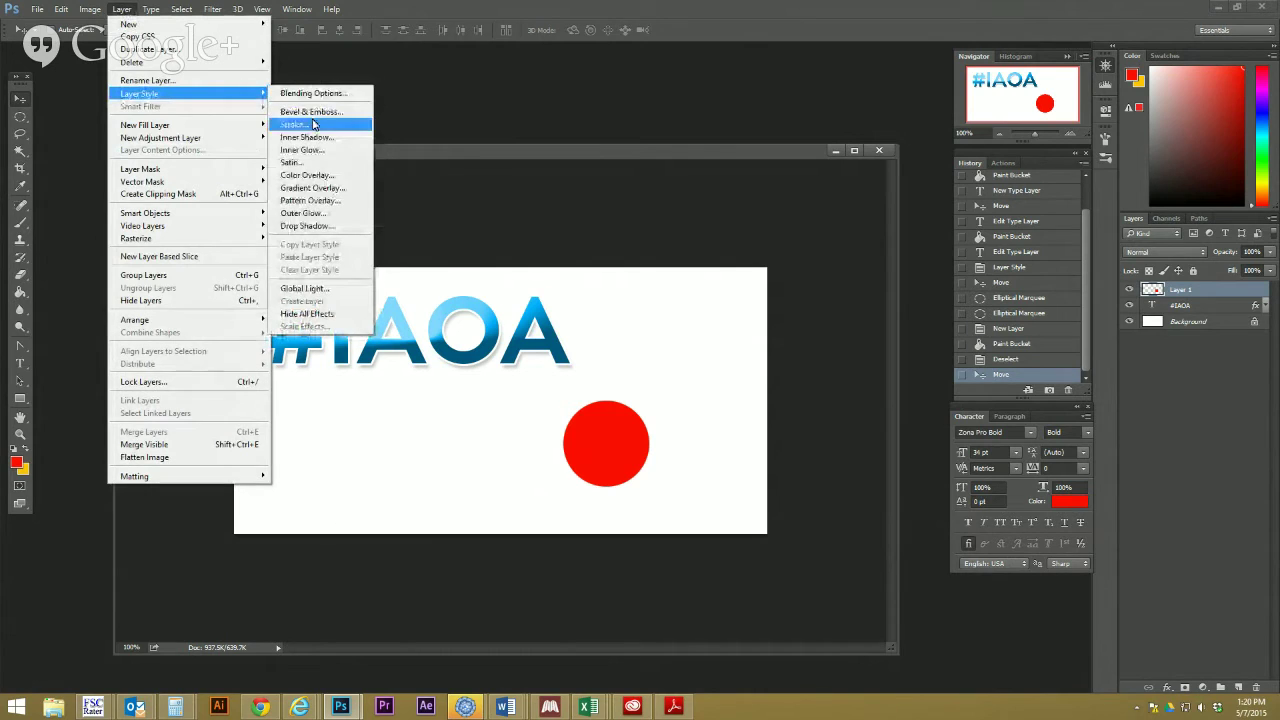
left_click(329, 180)
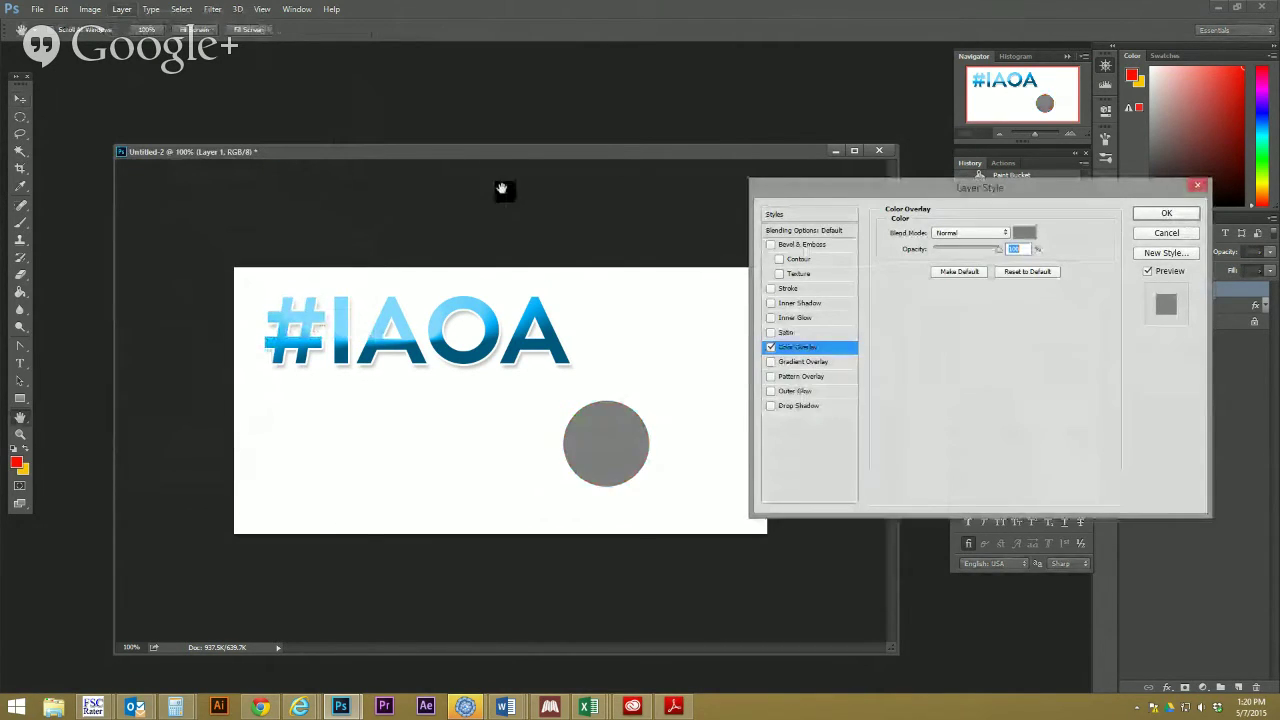
left_click(1024, 233)
left_click(632, 430)
left_click(613, 393)
left_click_drag(632, 373, 996, 326)
left_click_drag(905, 402, 982, 370)
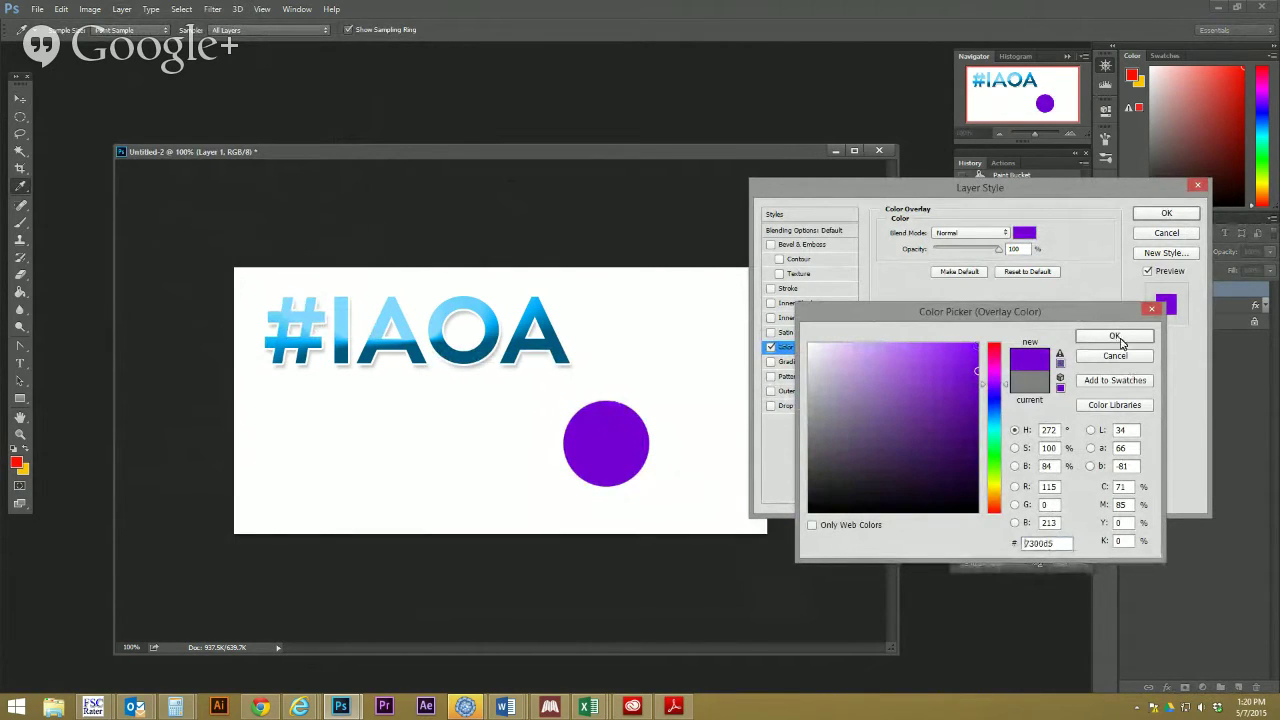
left_click(996, 460)
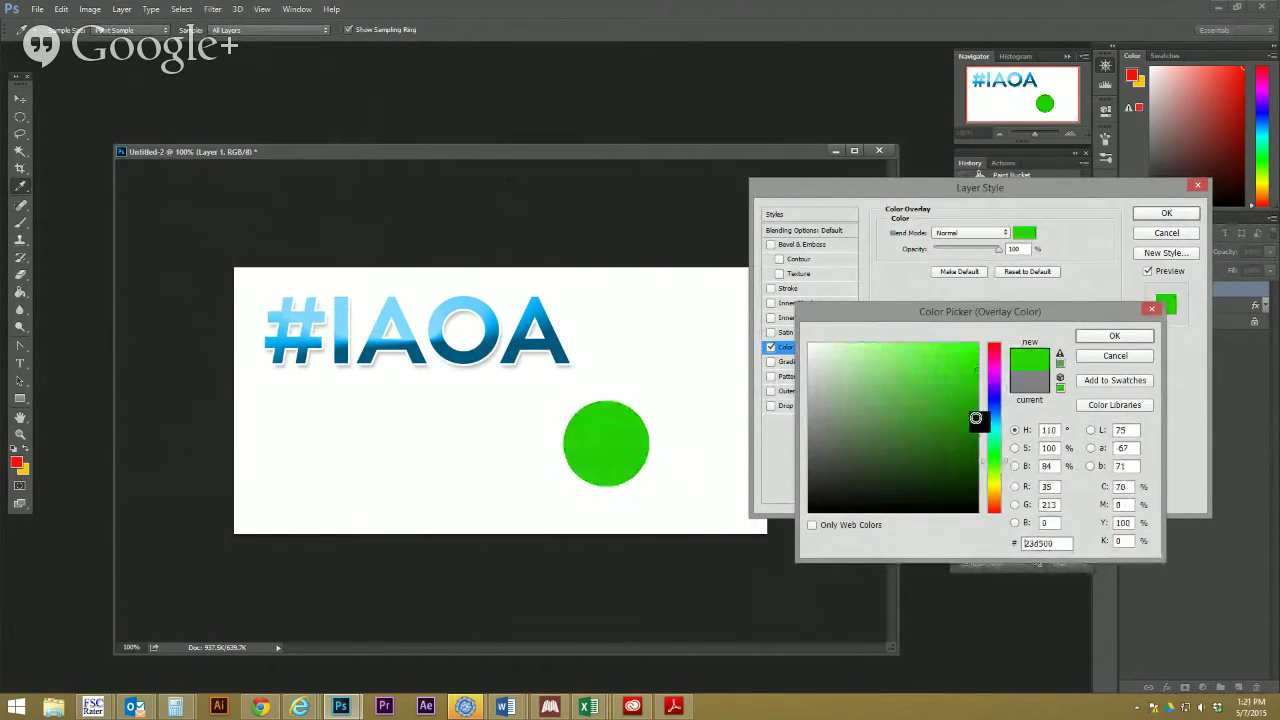
left_click(978, 343)
left_click(1102, 338)
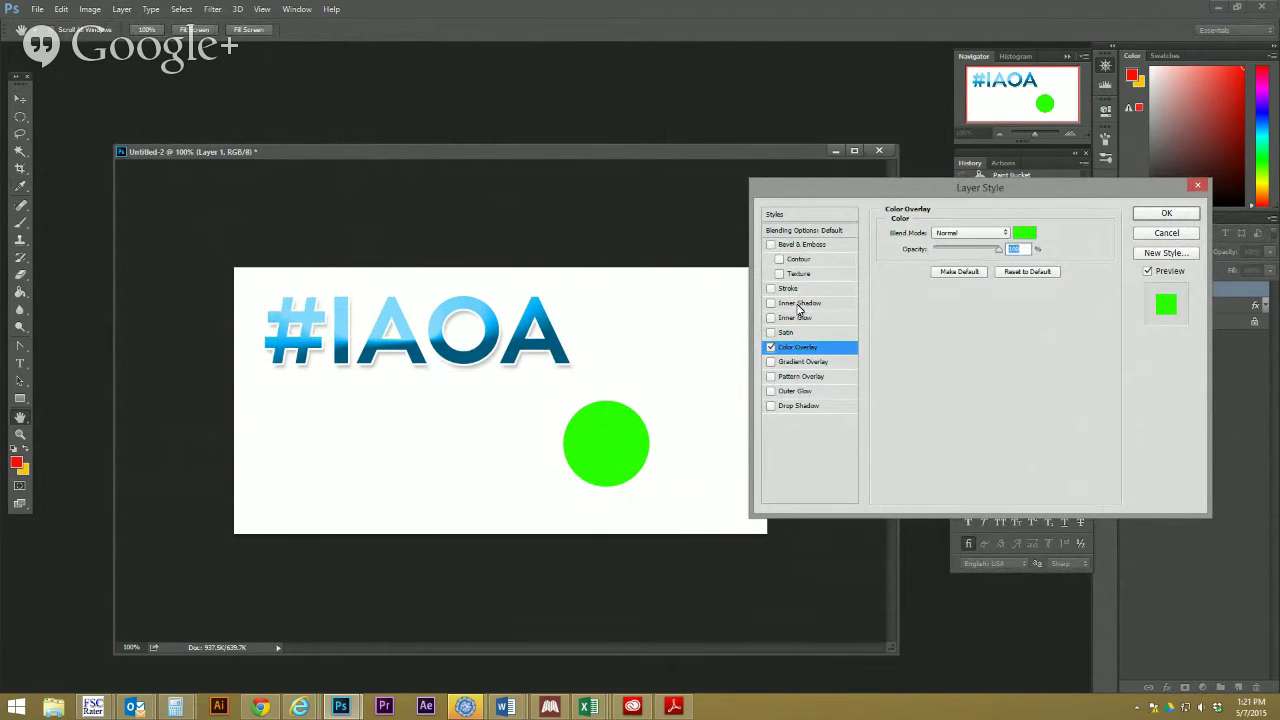
Add a drop shadow with increased opacity and a 1 px black inside stroke to the green circle
left_click(799, 406)
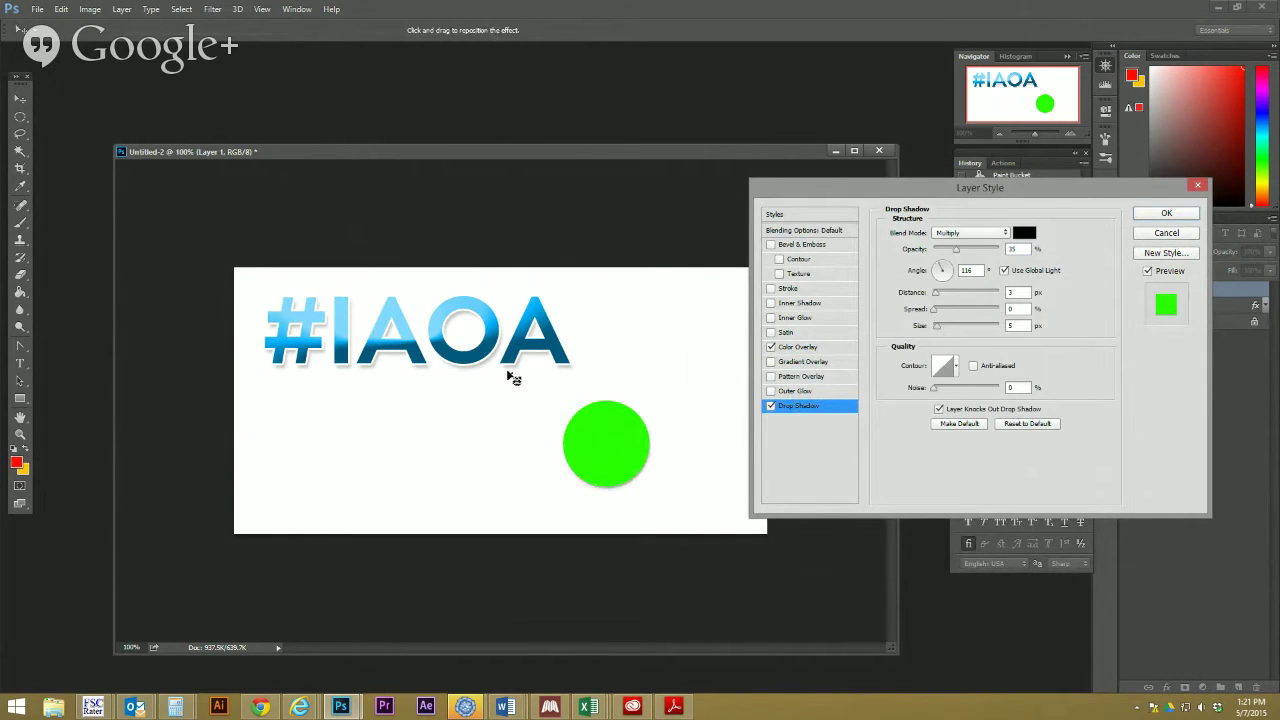
left_click_drag(958, 254, 977, 257)
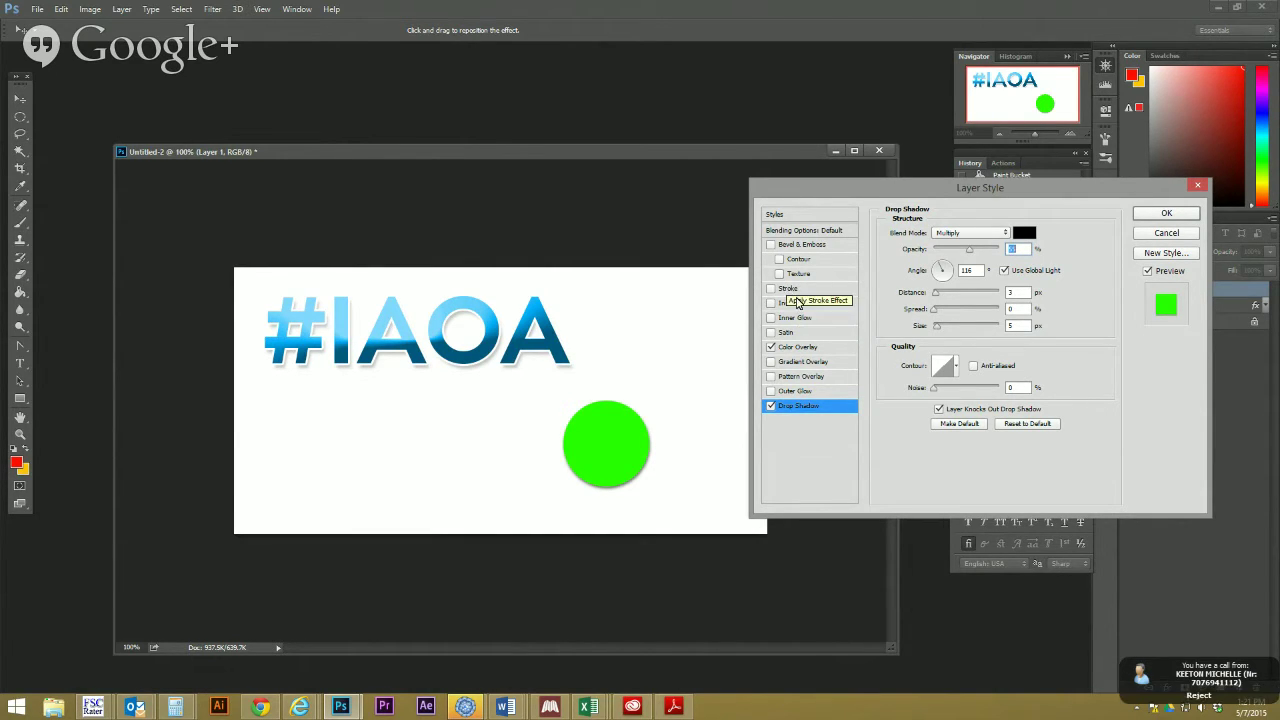
left_click(786, 288)
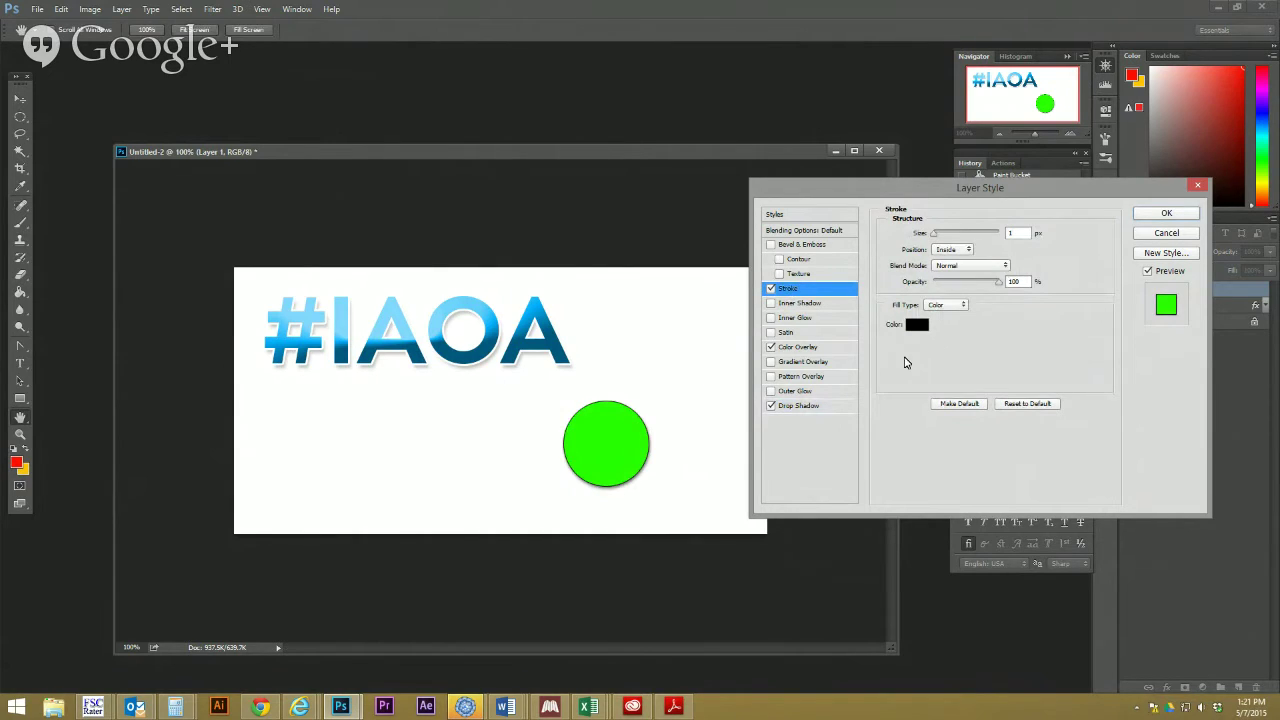
Apply a smooth Inner Bevel to the green circle with 1000% depth and 9 px size, and accept the layer styles
left_click(800, 246)
mouse_move(945, 265)
left_mouse_down()
mouse_move(969, 267)
mouse_move(945, 302)
left_mouse_up()
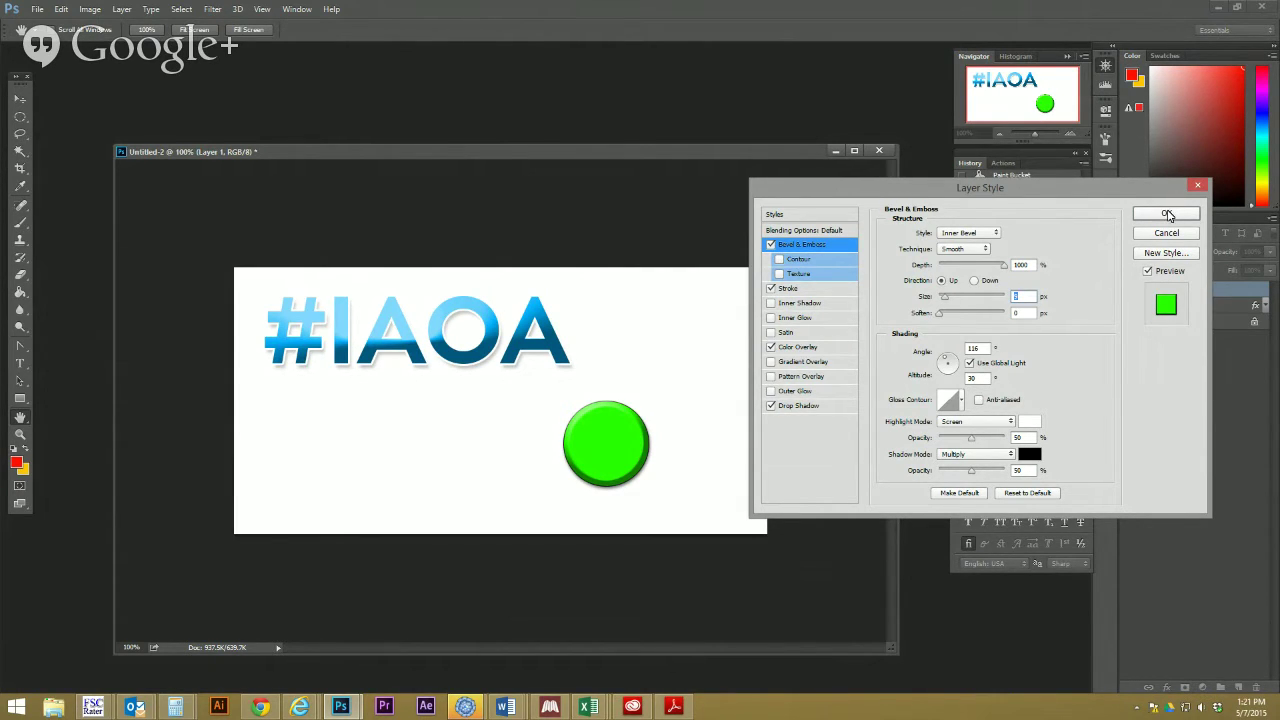
left_click(1152, 216)
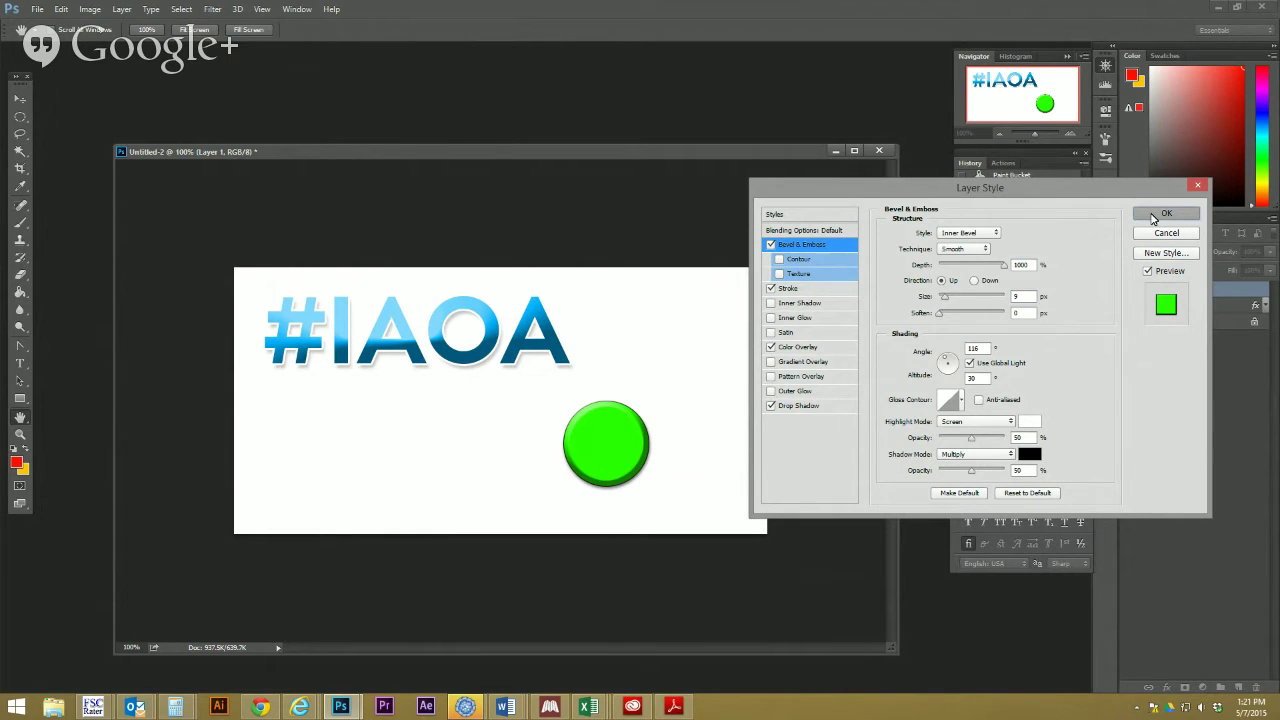
Move the green circle slightly to the right in the area below the #IAOA text
key("v")
left_click_drag(612, 472, 660, 465)
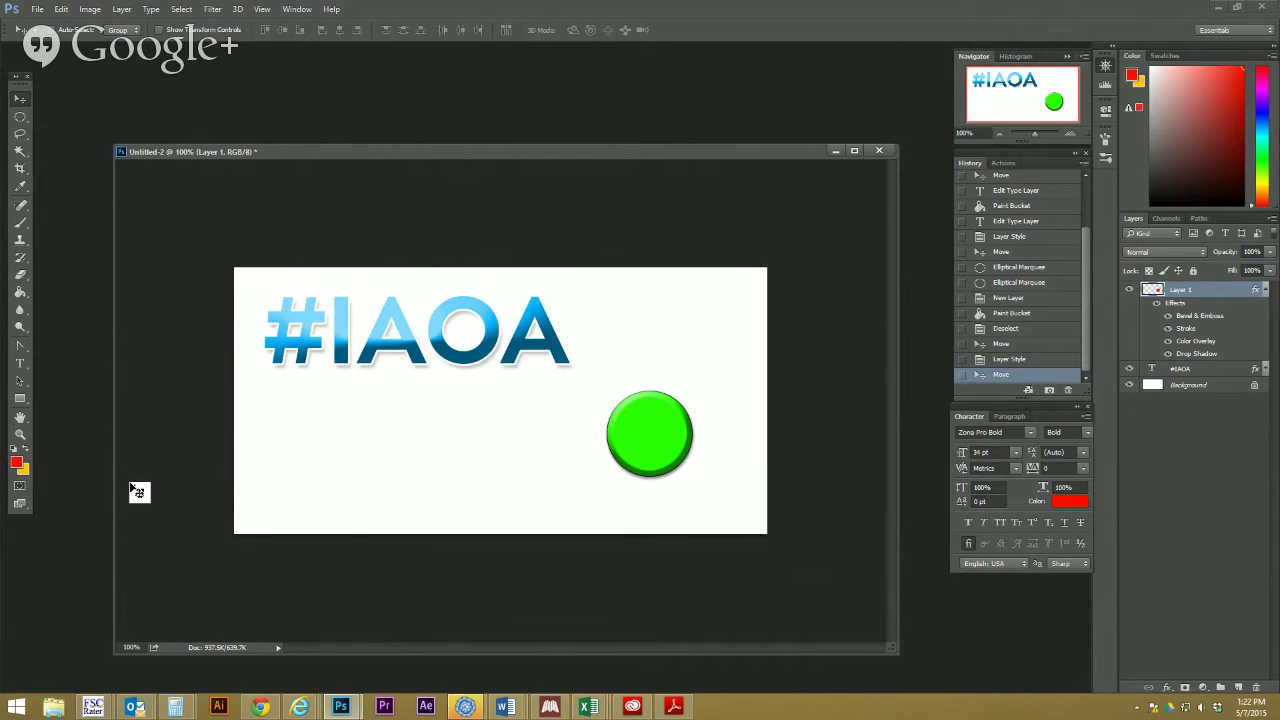
left_click_drag(665, 440, 650, 440)
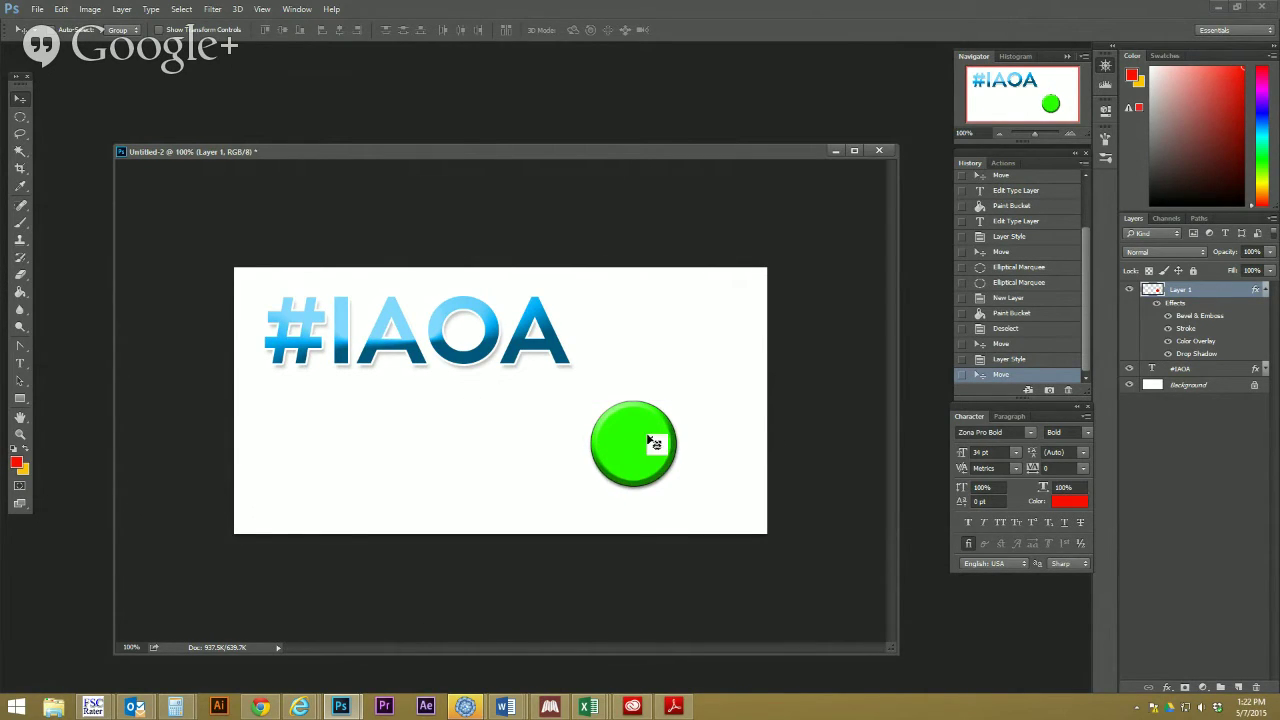
left_click(121, 9)
mouse_move(172, 96)
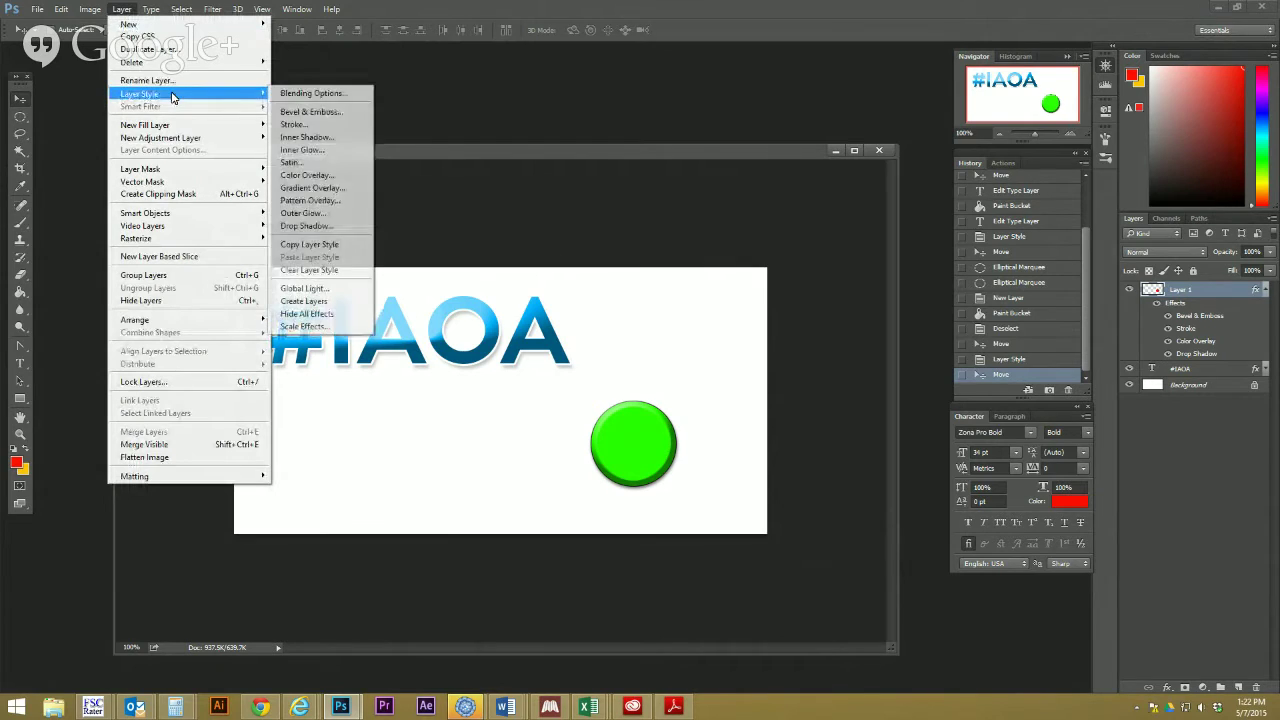
left_click(669, 286)
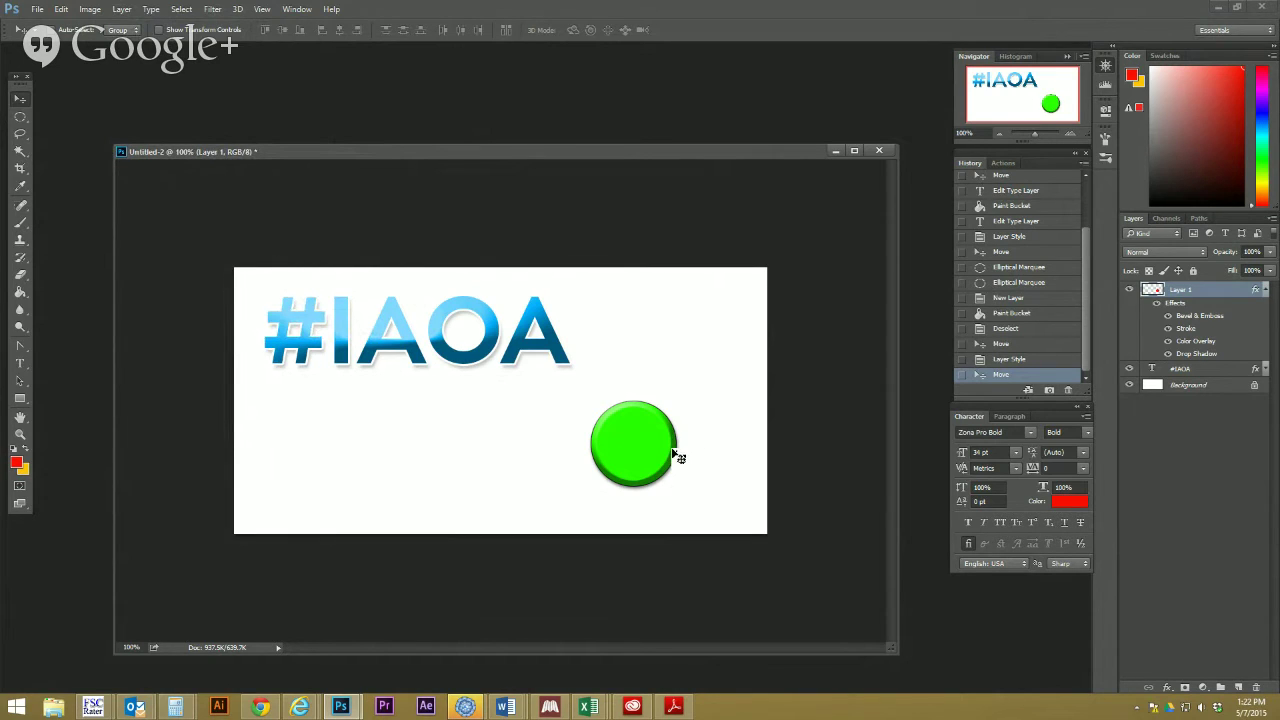
Move the green circle up beside the #IAOA text, level with the letters
left_click_drag(675, 456, 716, 348)
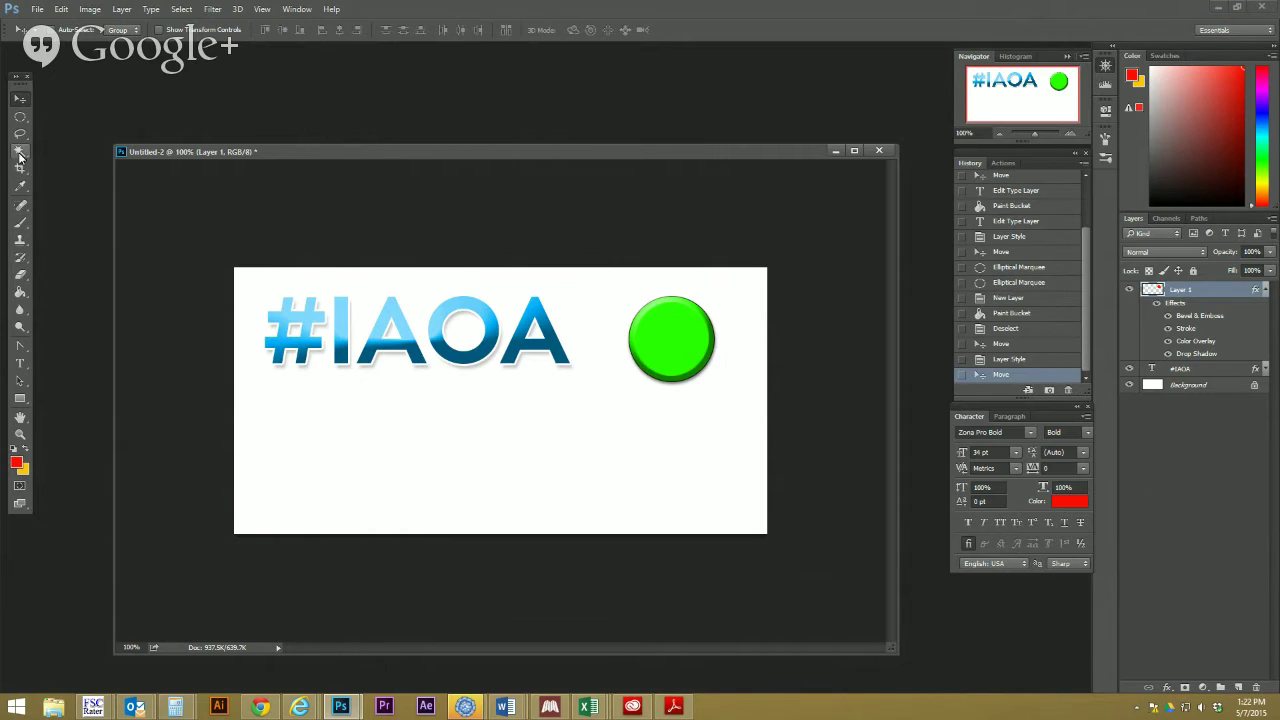
left_click_drag(680, 338, 683, 356)
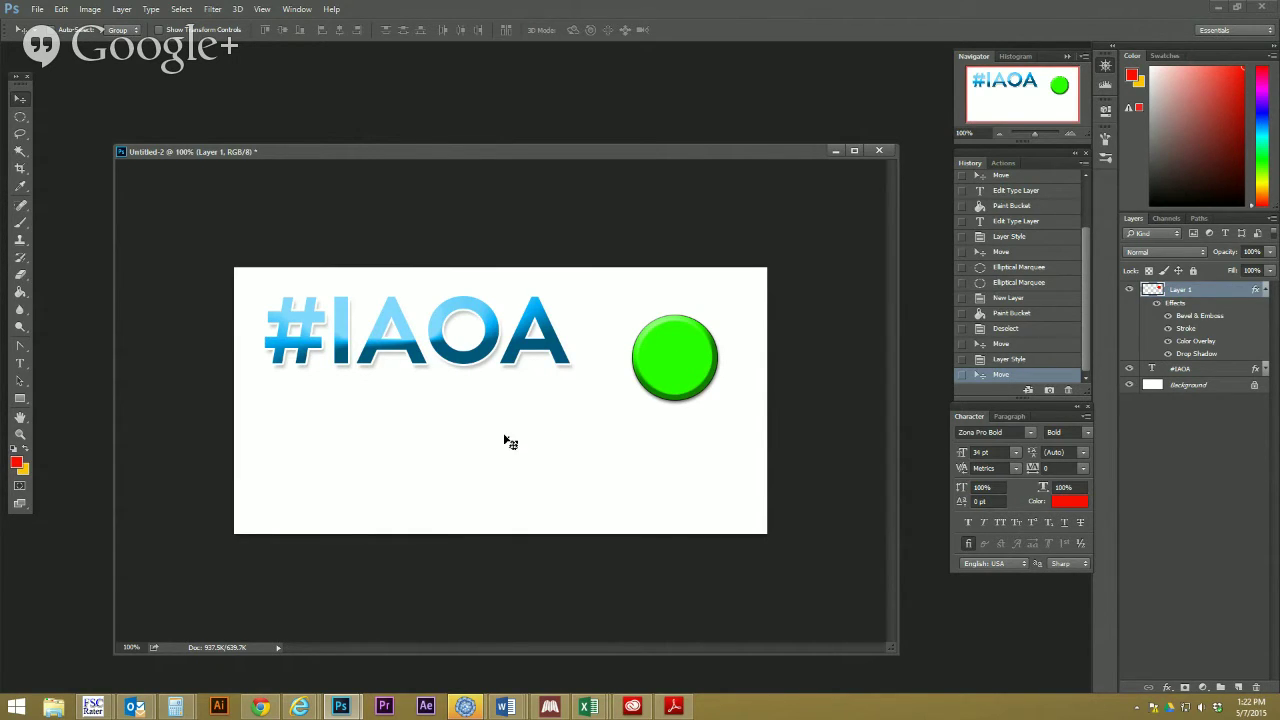
left_click_drag(717, 335, 728, 317)
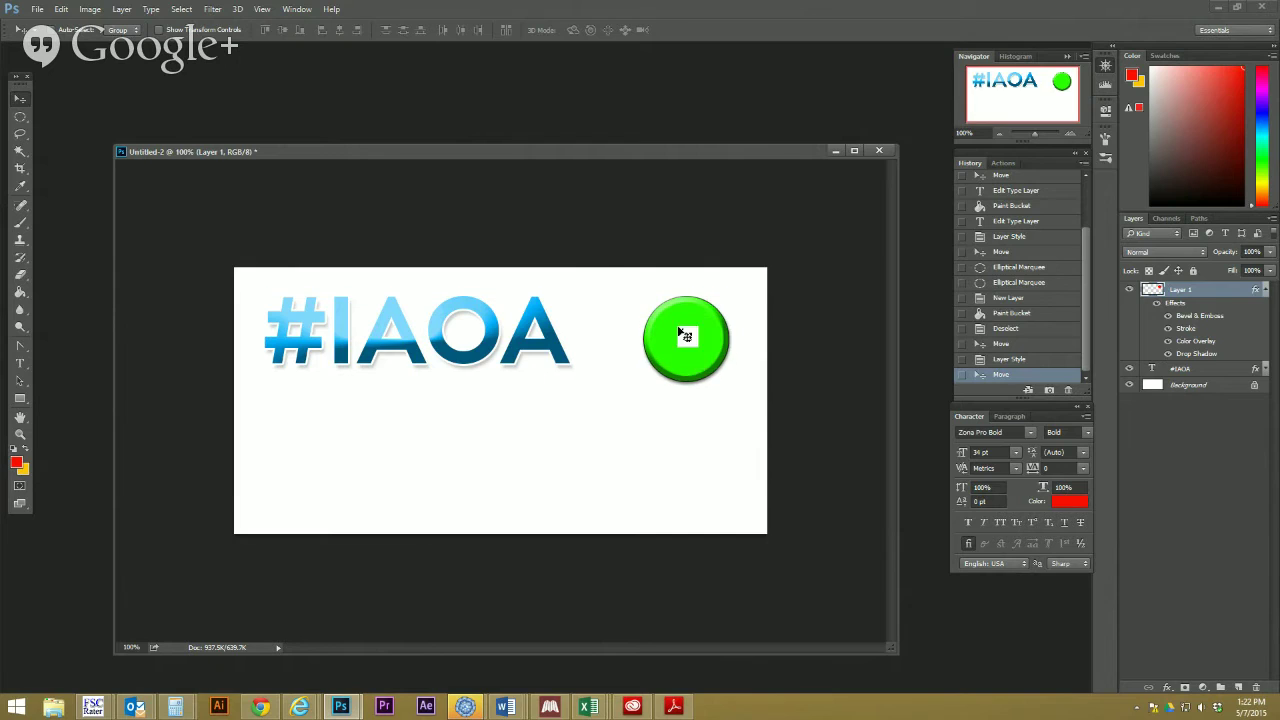
Minimize the document, switch to Chrome and return to the start of the PHOTOBOMB image results
left_click(835, 152)
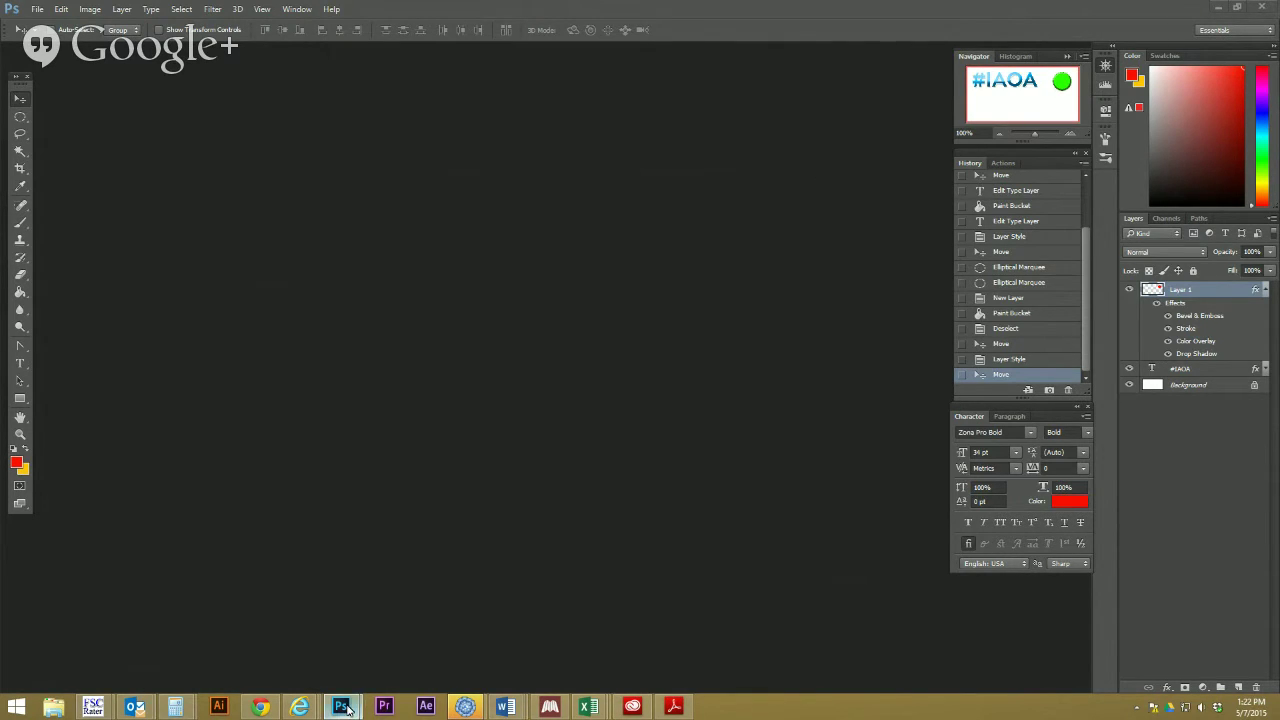
mouse_move(345, 708)
left_click(237, 629)
left_click(261, 708)
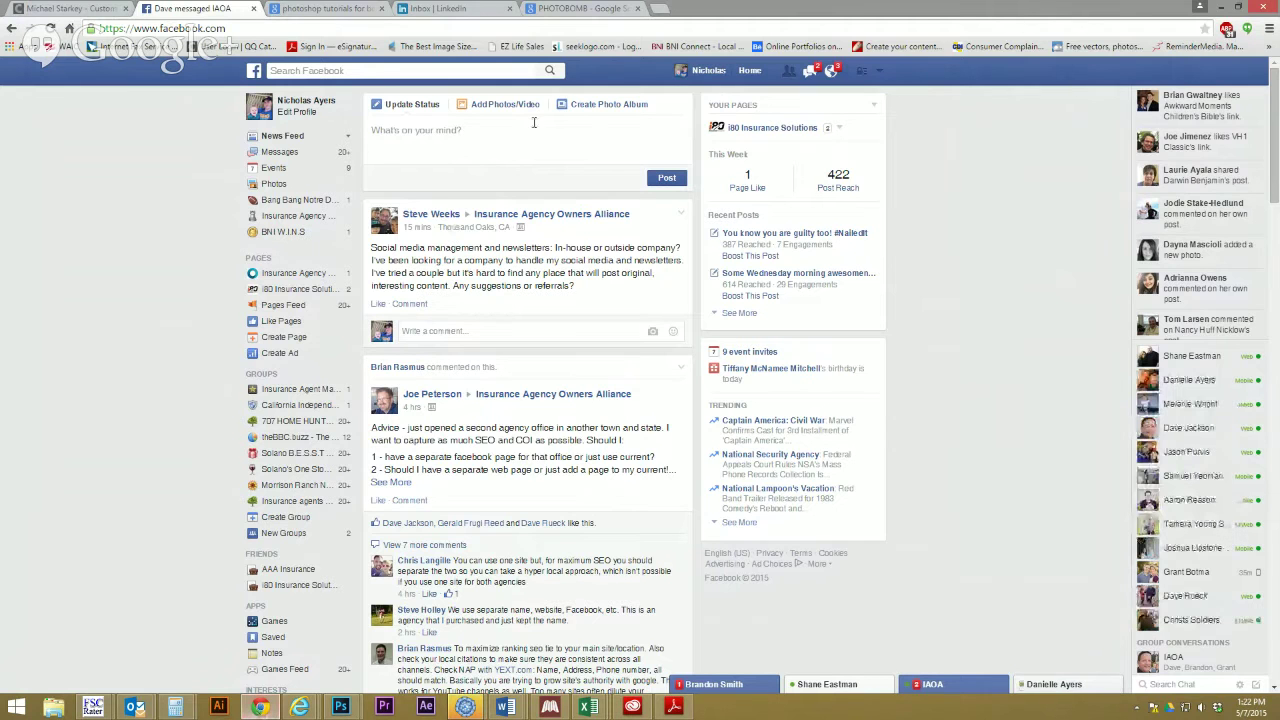
left_click(562, 8)
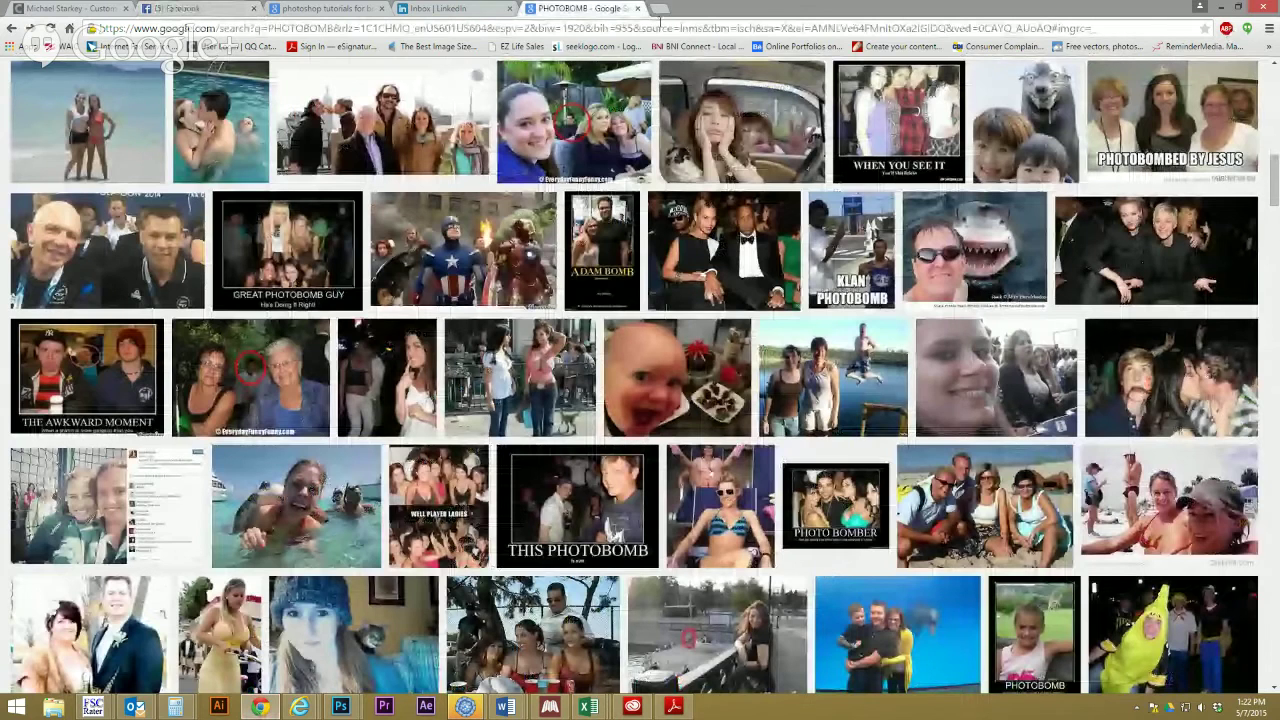
scroll(653, 160, "up", 2)
scroll(665, 229, "up", 10)
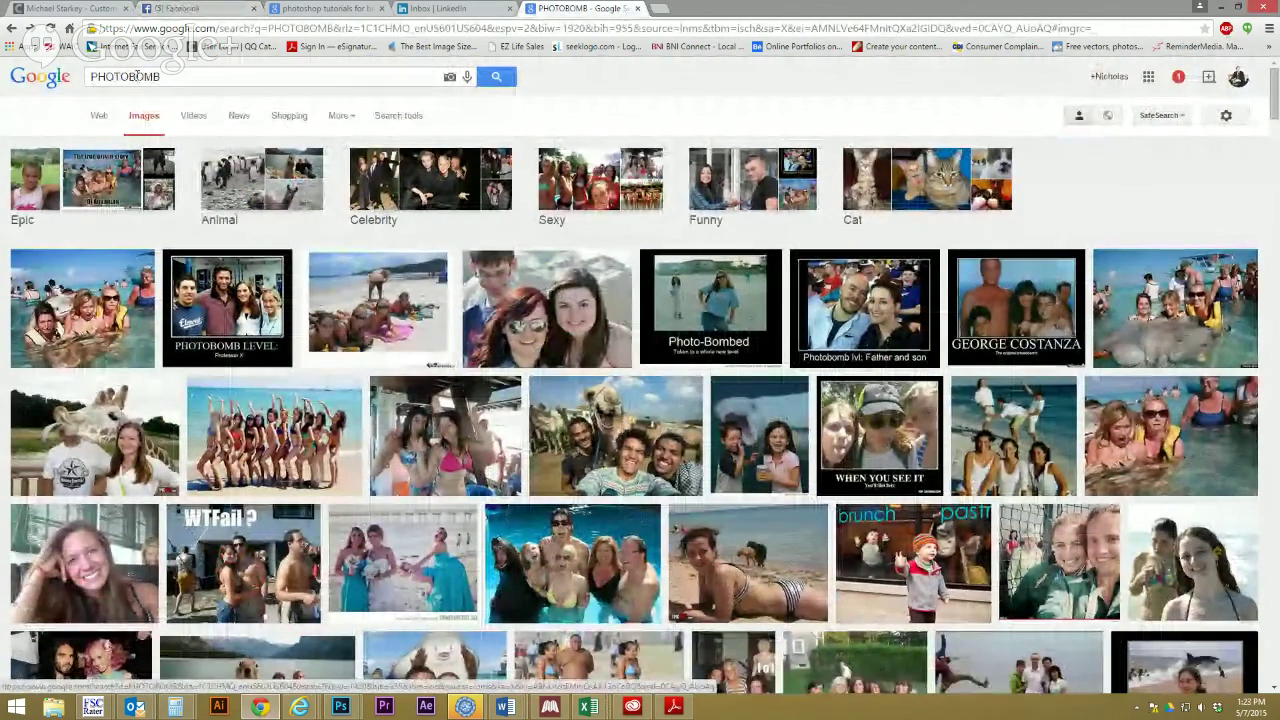
Search Google Images for "abstract background"
double_click(190, 72)
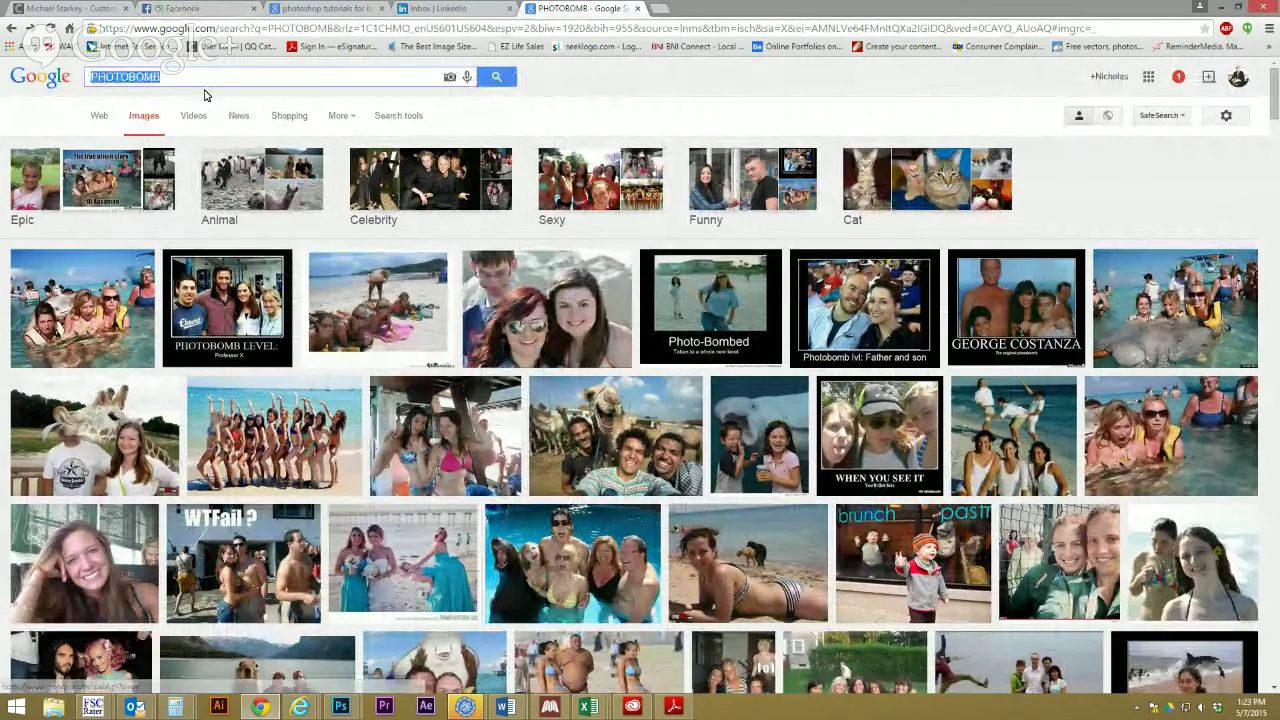
type("a")
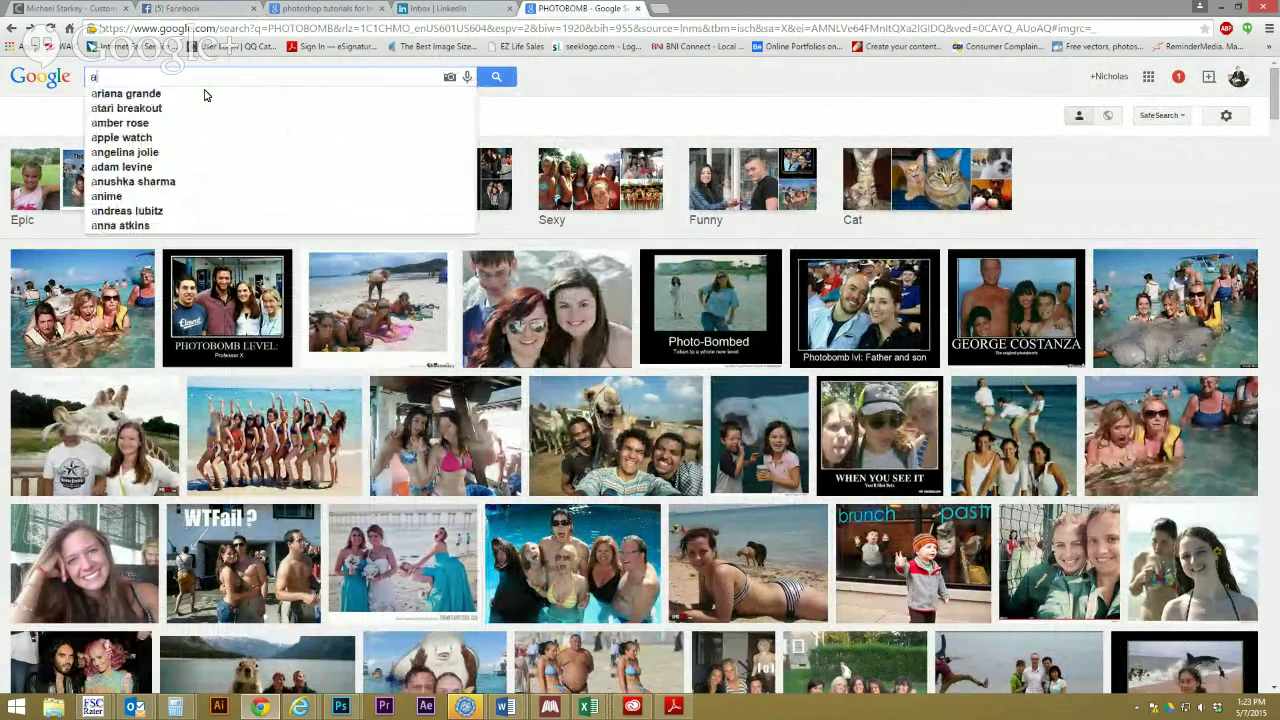
type("bstra")
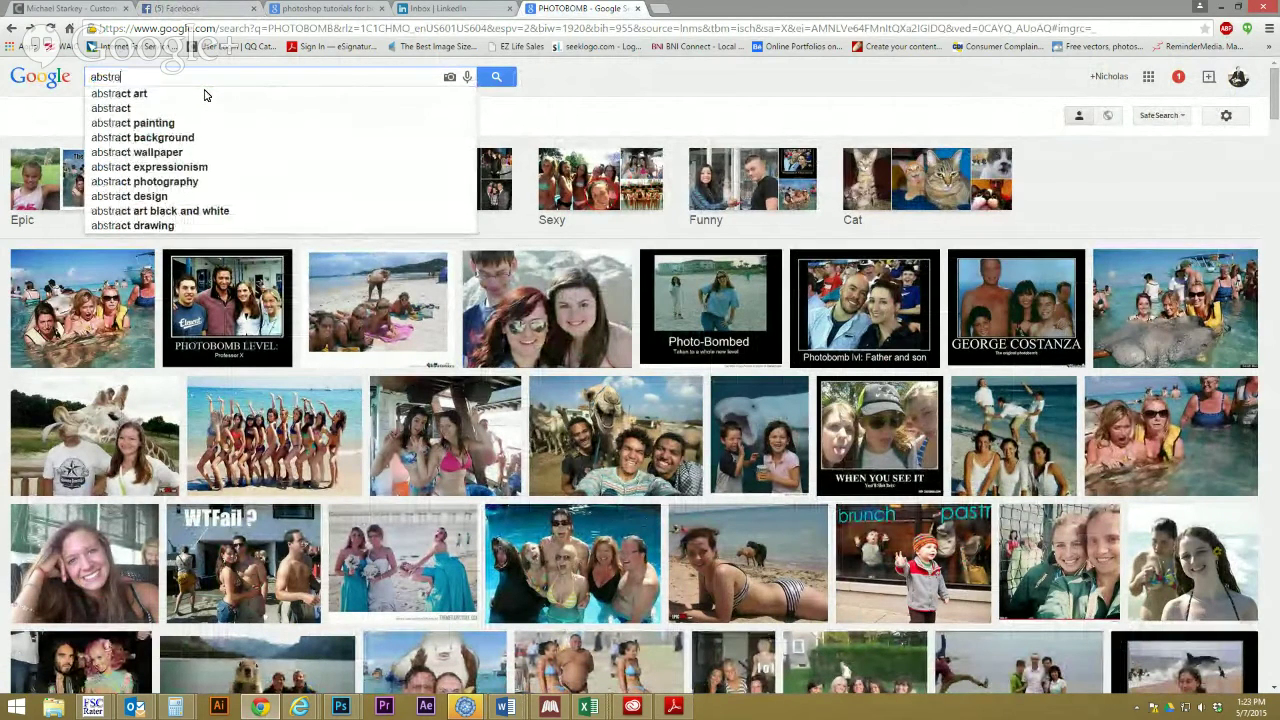
type("ct ba")
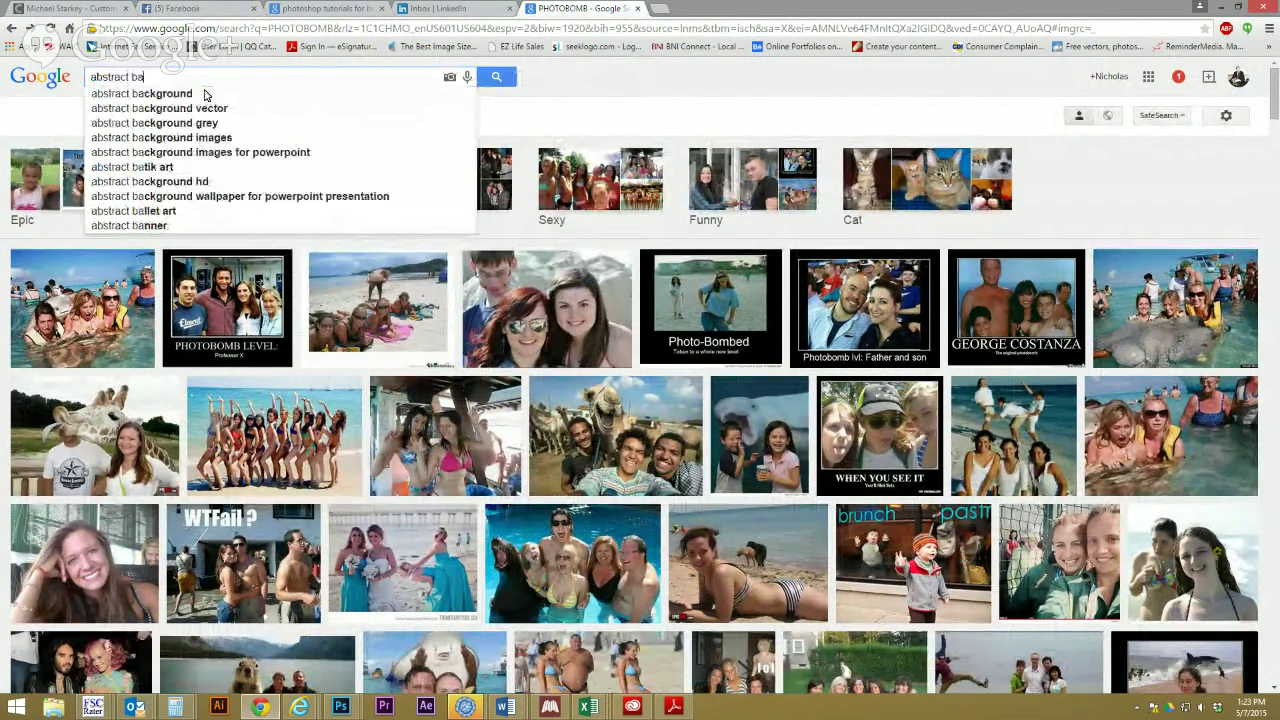
type("ckground")
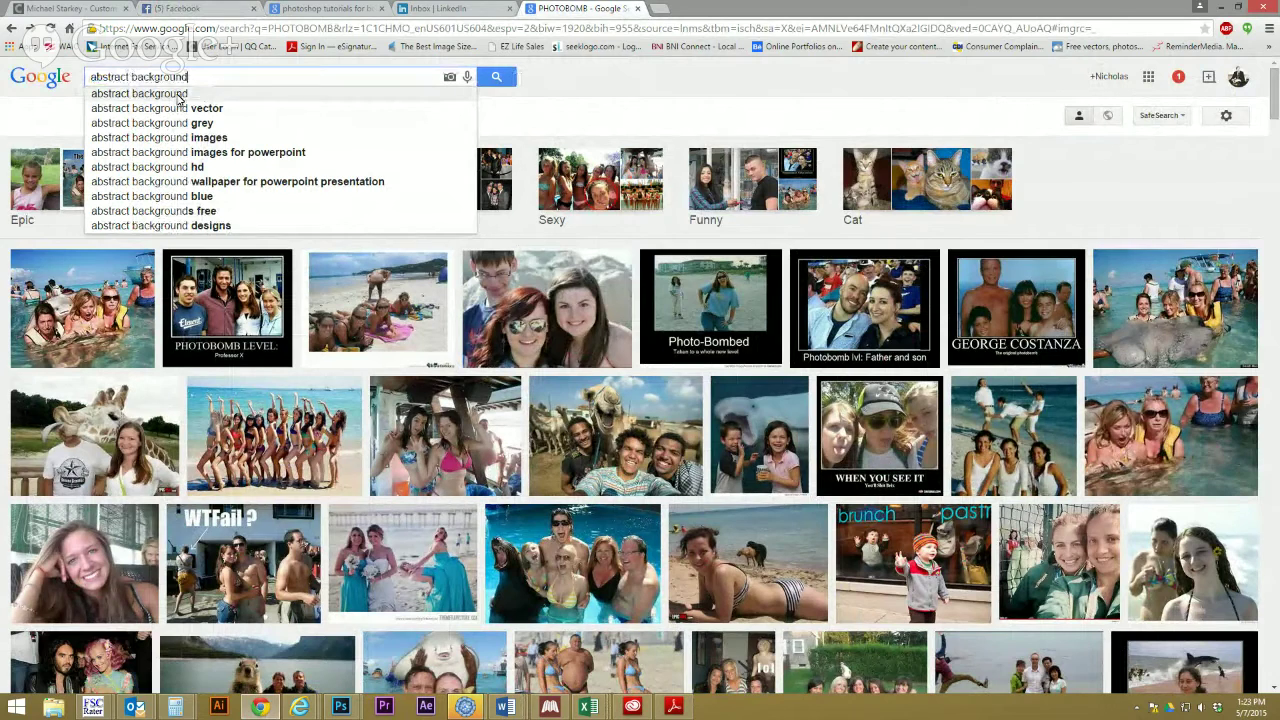
left_click(180, 97)
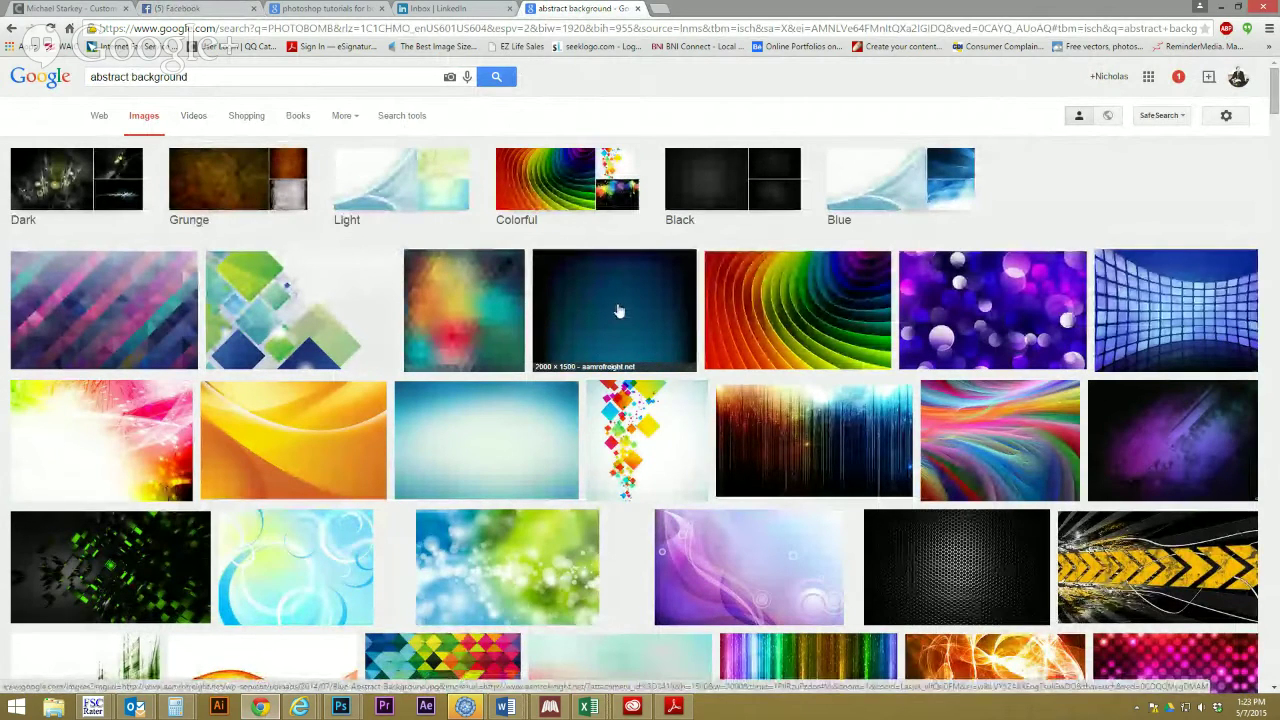
Open the blue and white gradient background at full size and copy the image
left_click(512, 439)
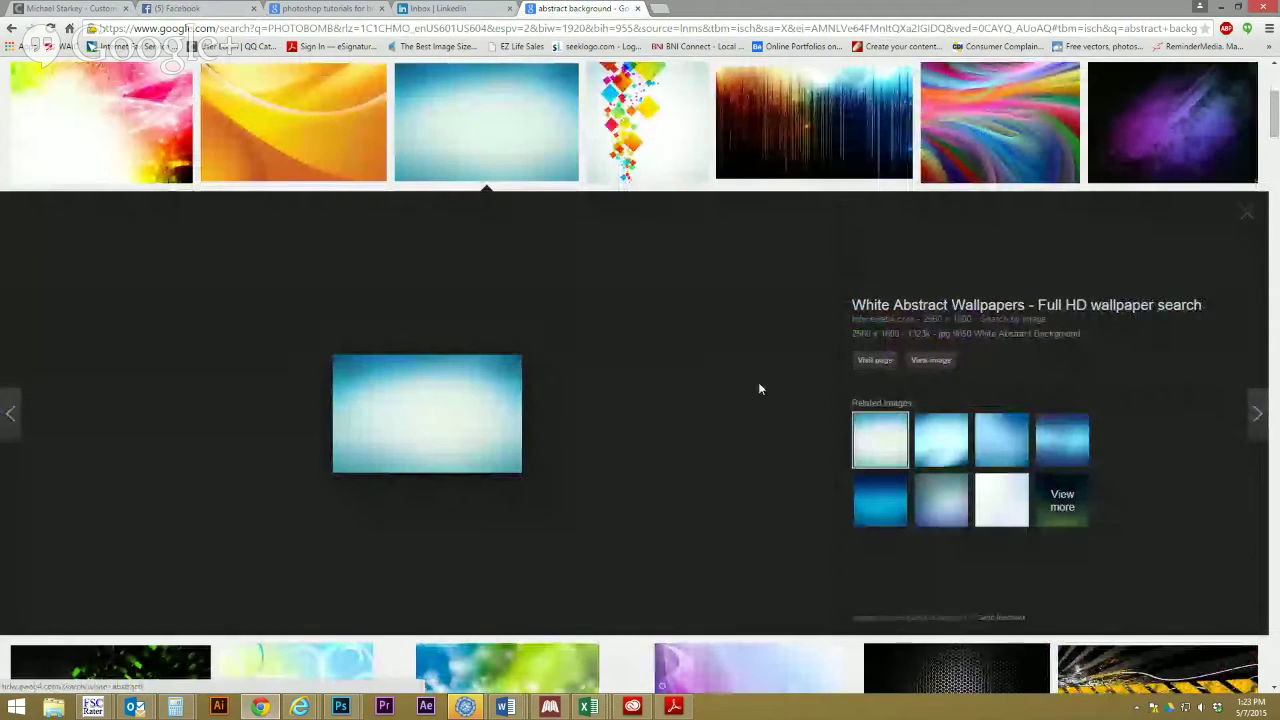
left_click(922, 362)
right_click(630, 293)
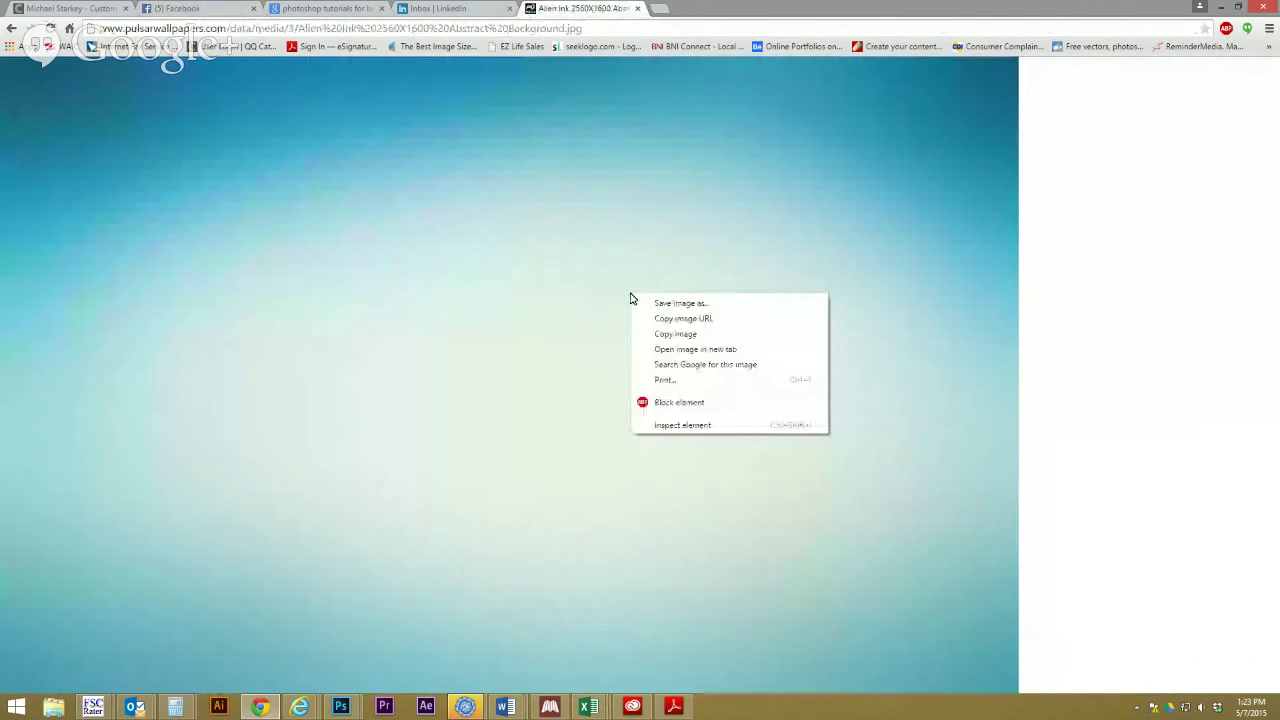
left_click(658, 336)
Switch to Photoshop, create a 2560 × 1600 pixel document from the Clipboard preset and paste the copied background into it
mouse_move(341, 707)
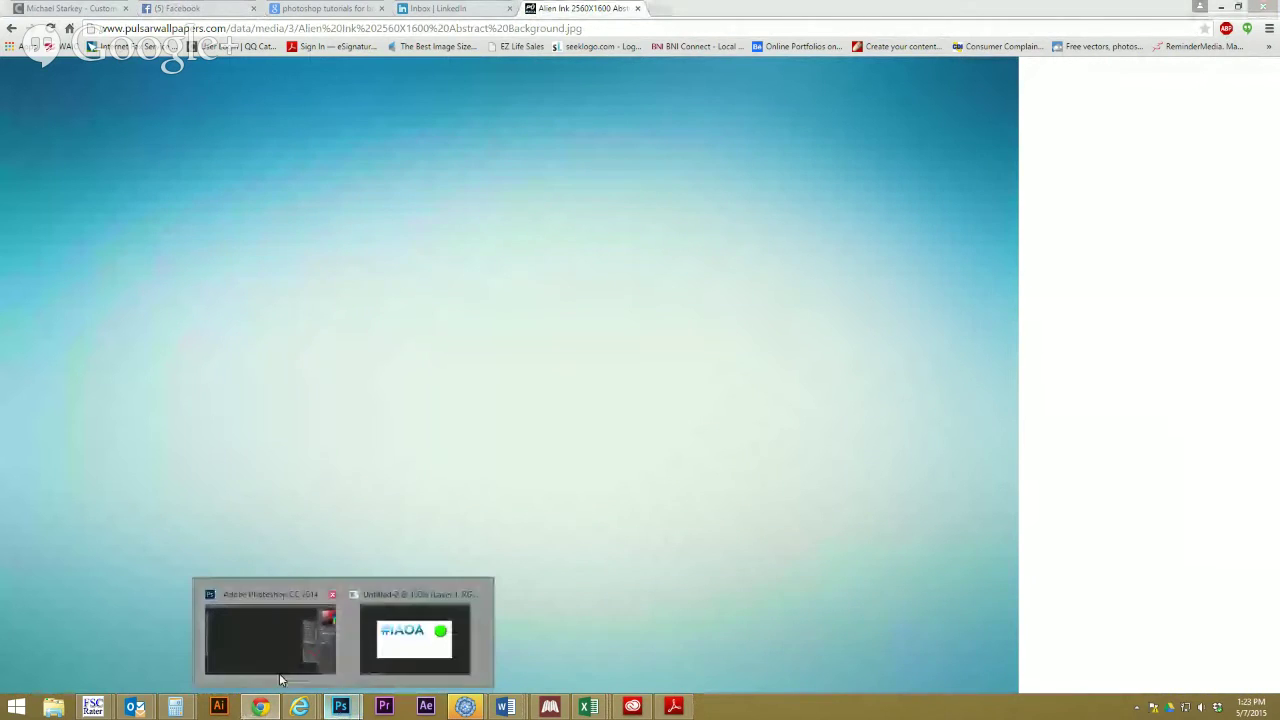
left_click(262, 640)
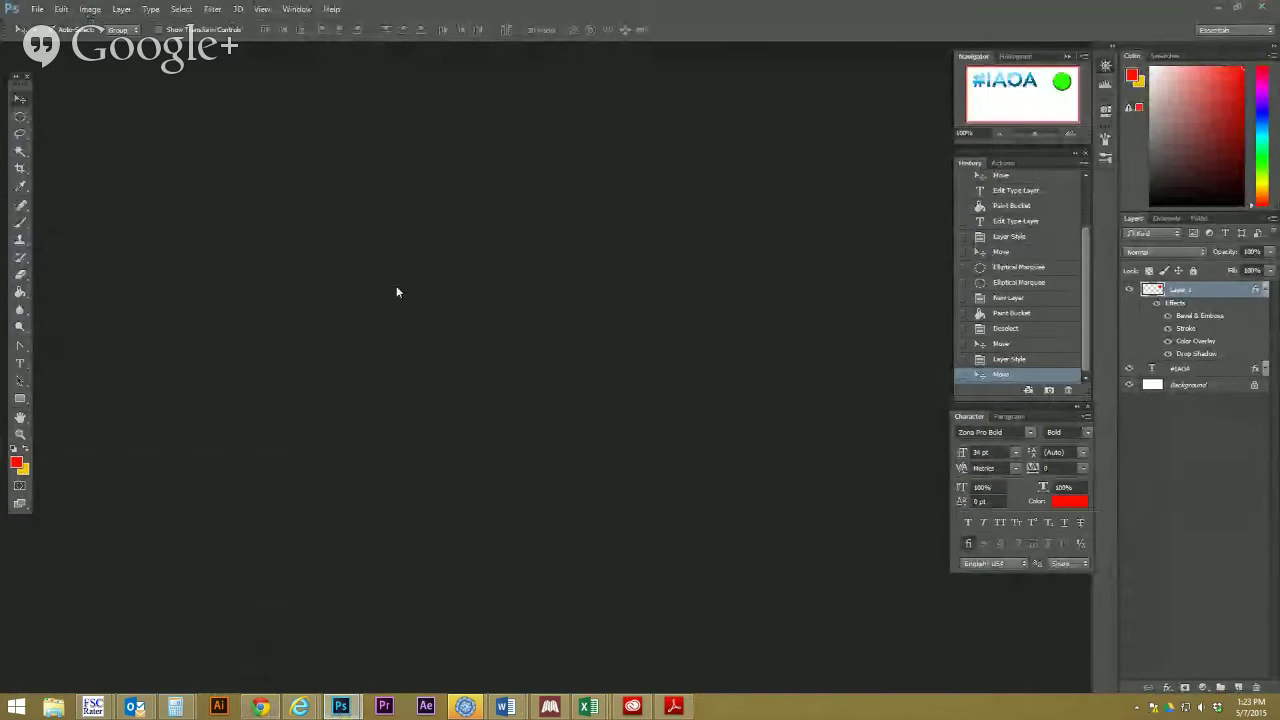
key("ctrl+n")
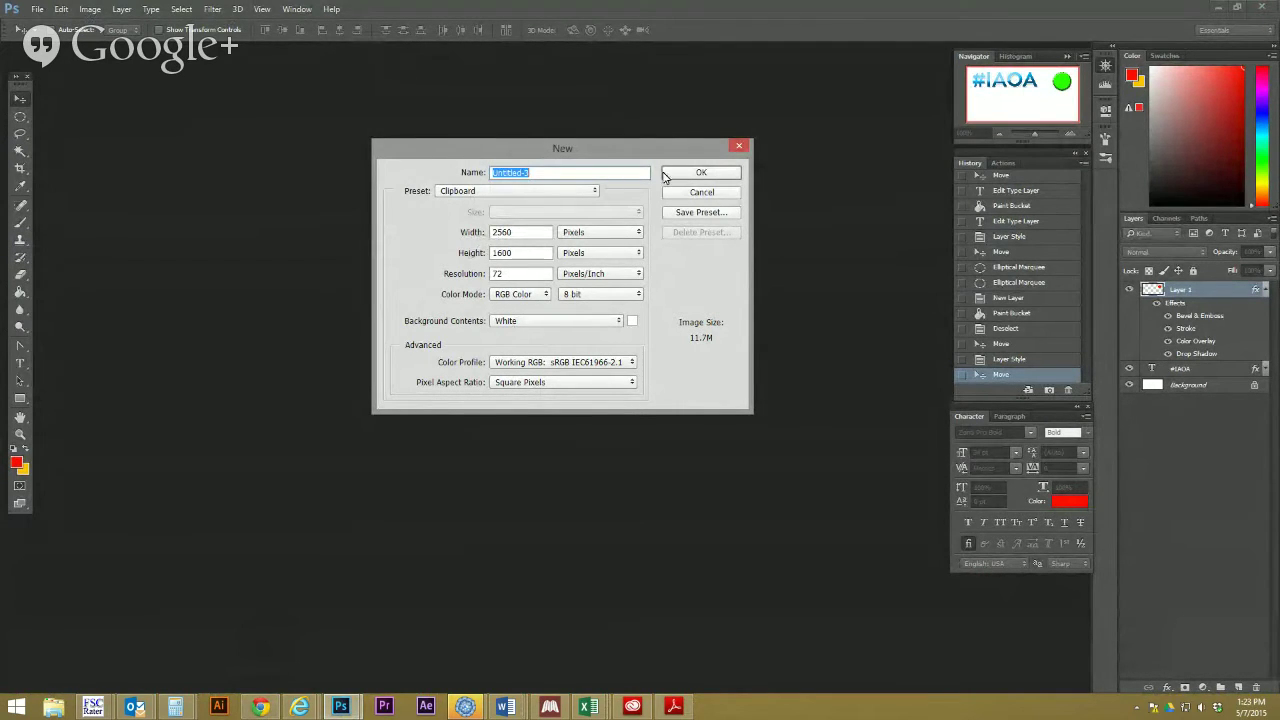
left_click(697, 174)
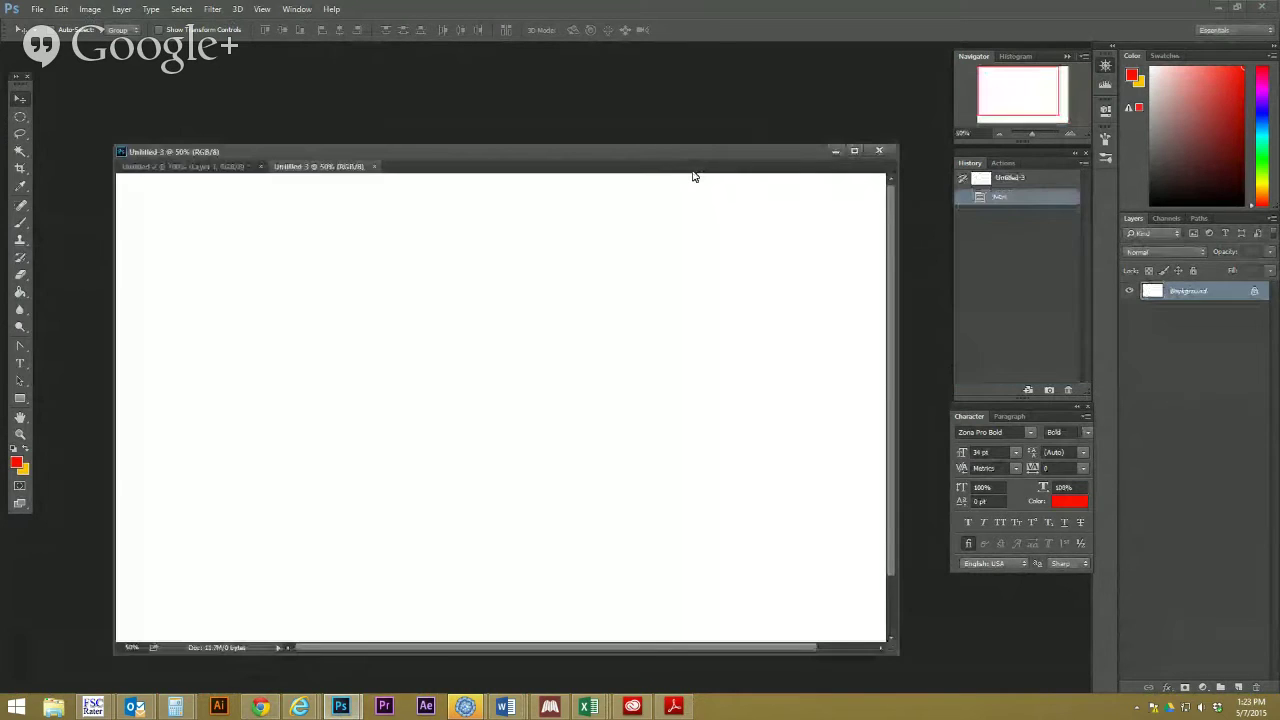
key("ctrl+v")
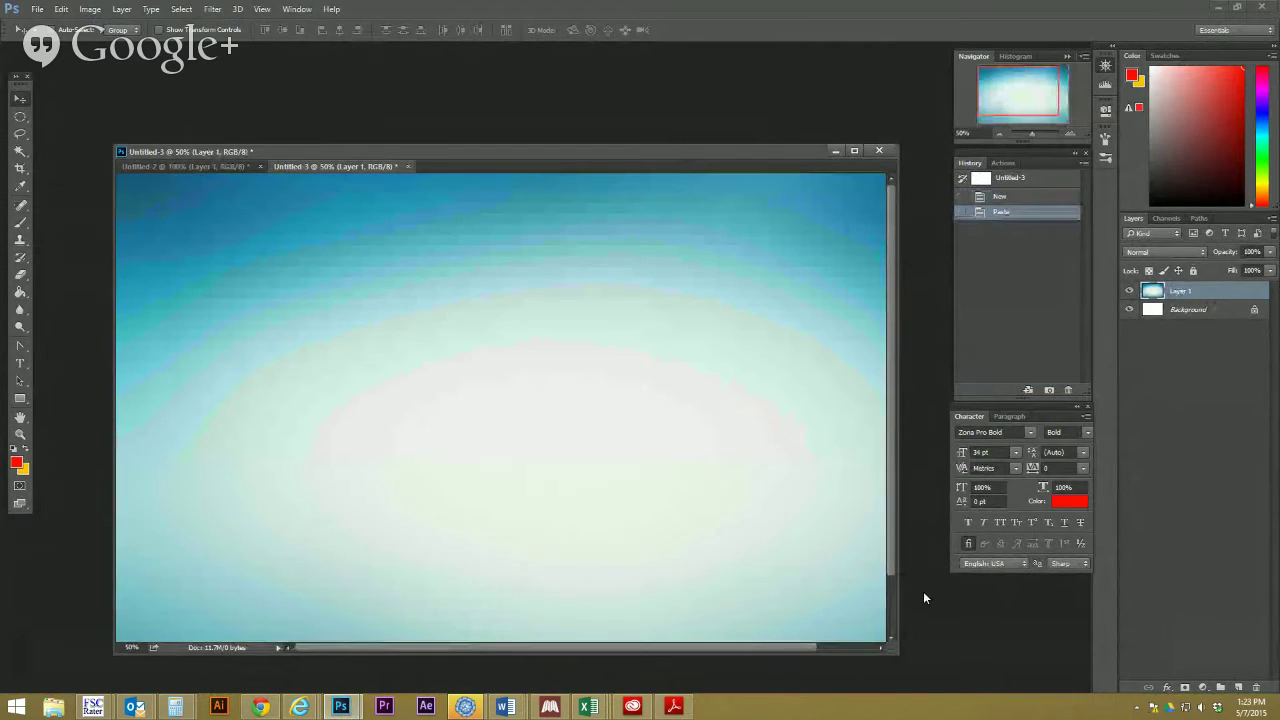
Enlarge and reposition the document window, and zoom out to 28.65% to fit the whole background image
left_click_drag(897, 652, 952, 657)
left_click_drag(1034, 134, 1030, 131)
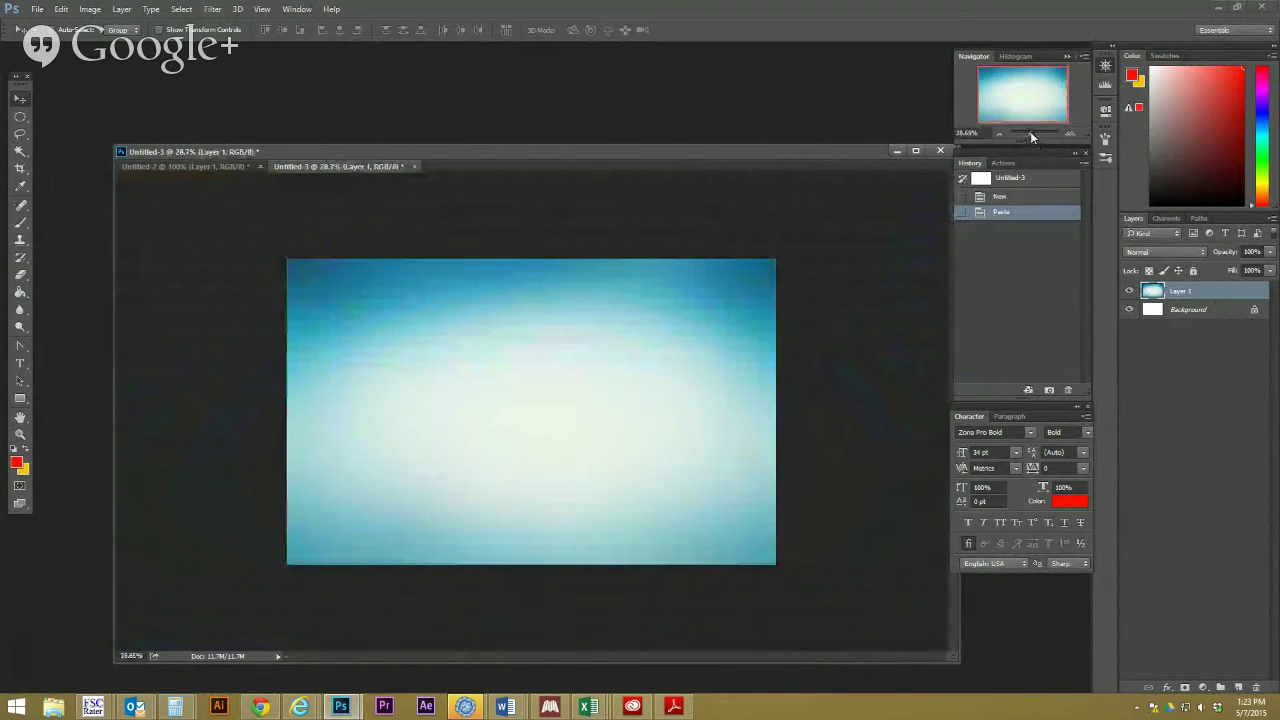
left_click_drag(270, 157, 249, 144)
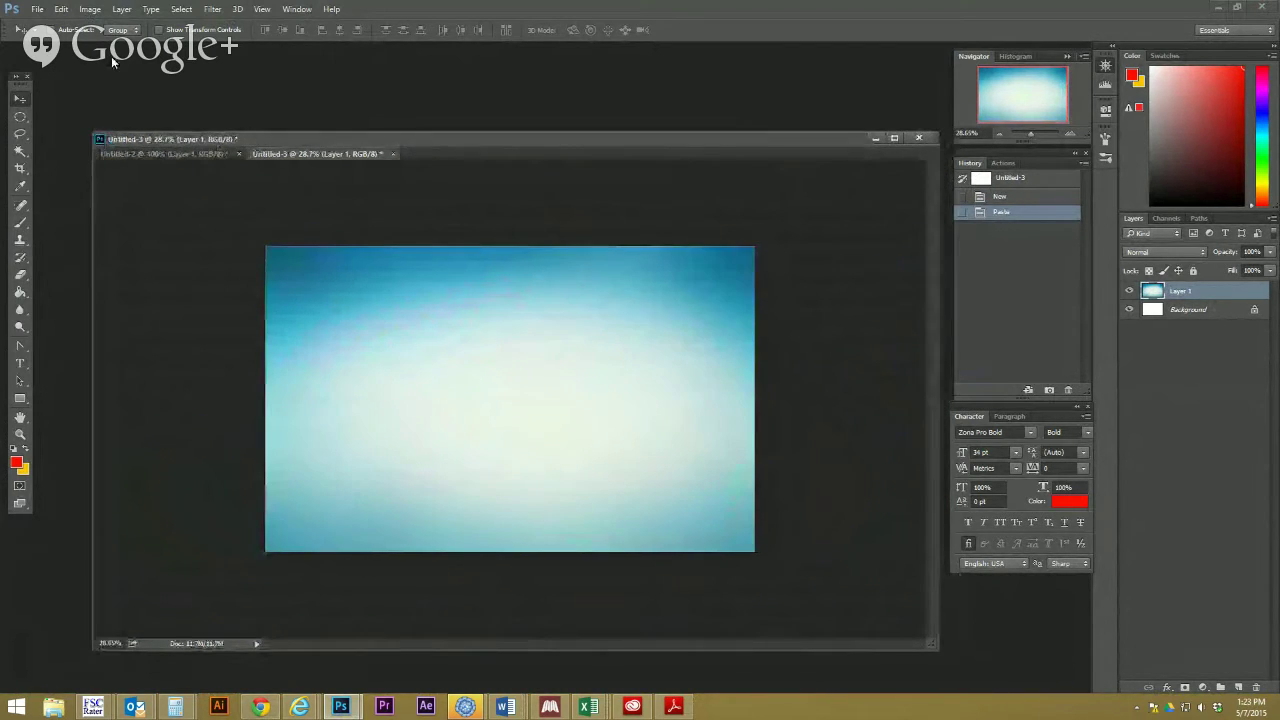
Open logo_black.pdf from the I80 INSURANCE SOLUTIONS folder on the desktop, importing it in RGB Color at 300 pixels/inch
left_click(37, 9)
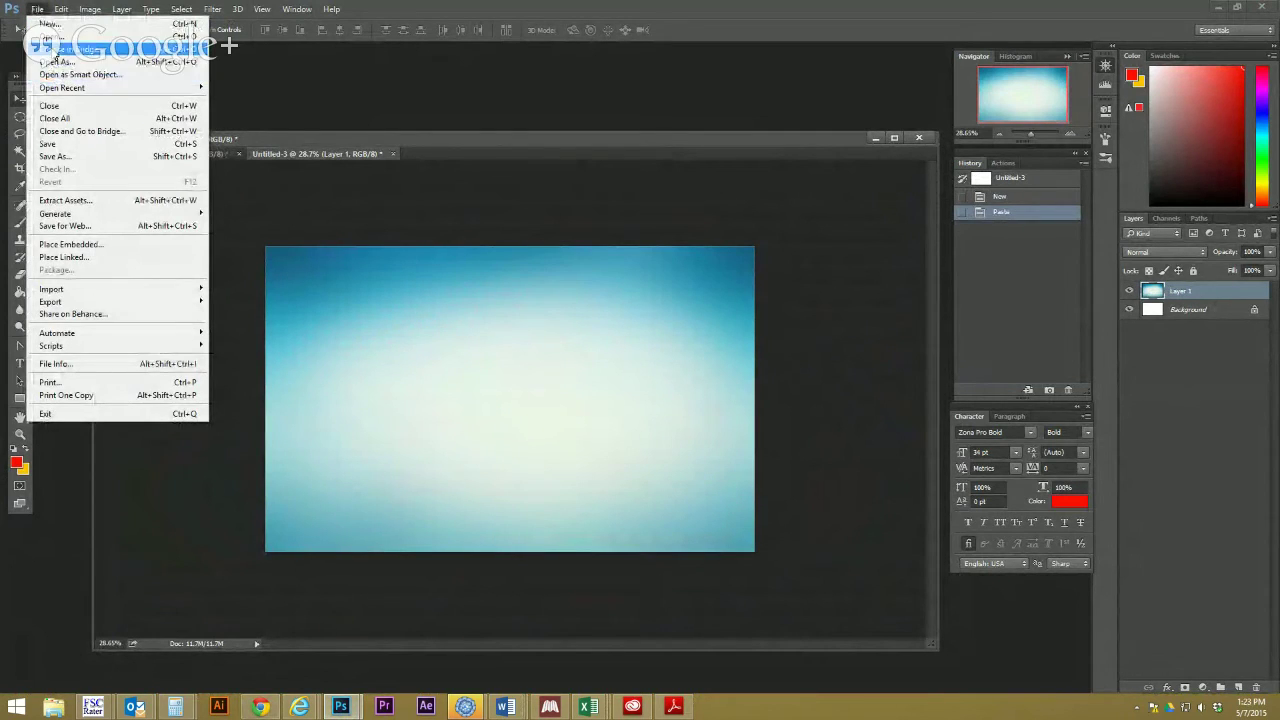
left_click(48, 36)
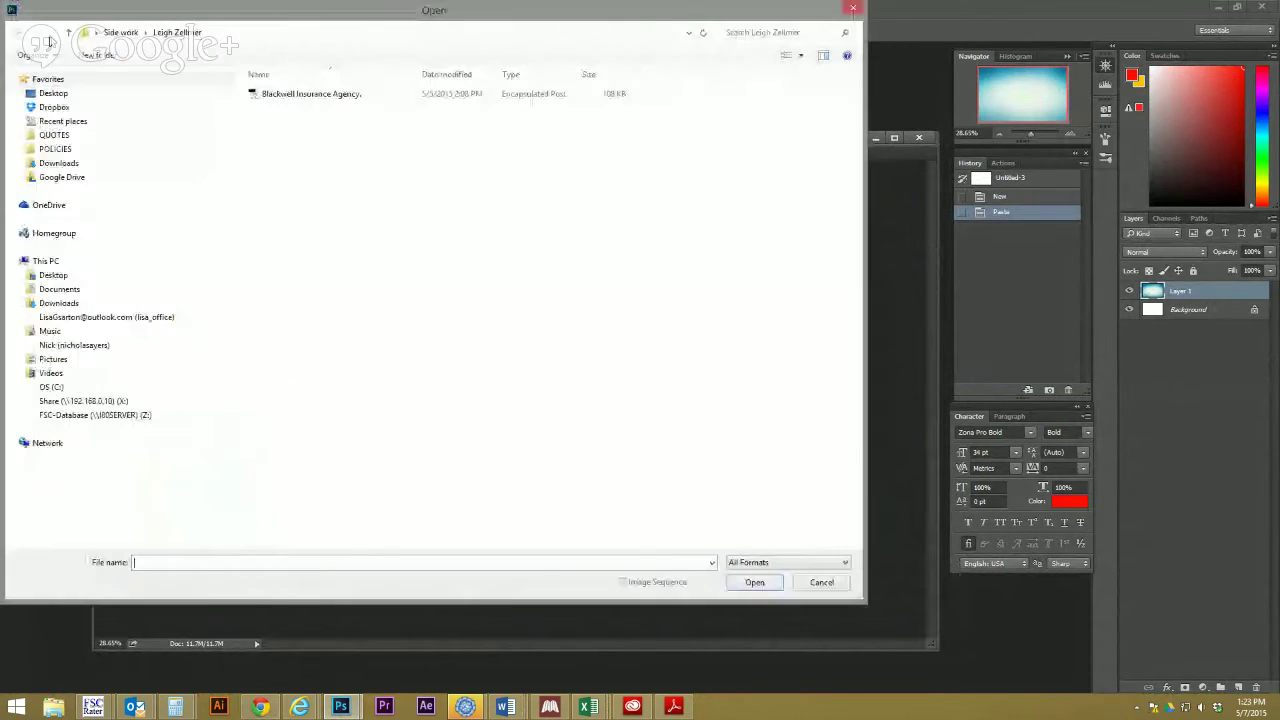
left_click(118, 33)
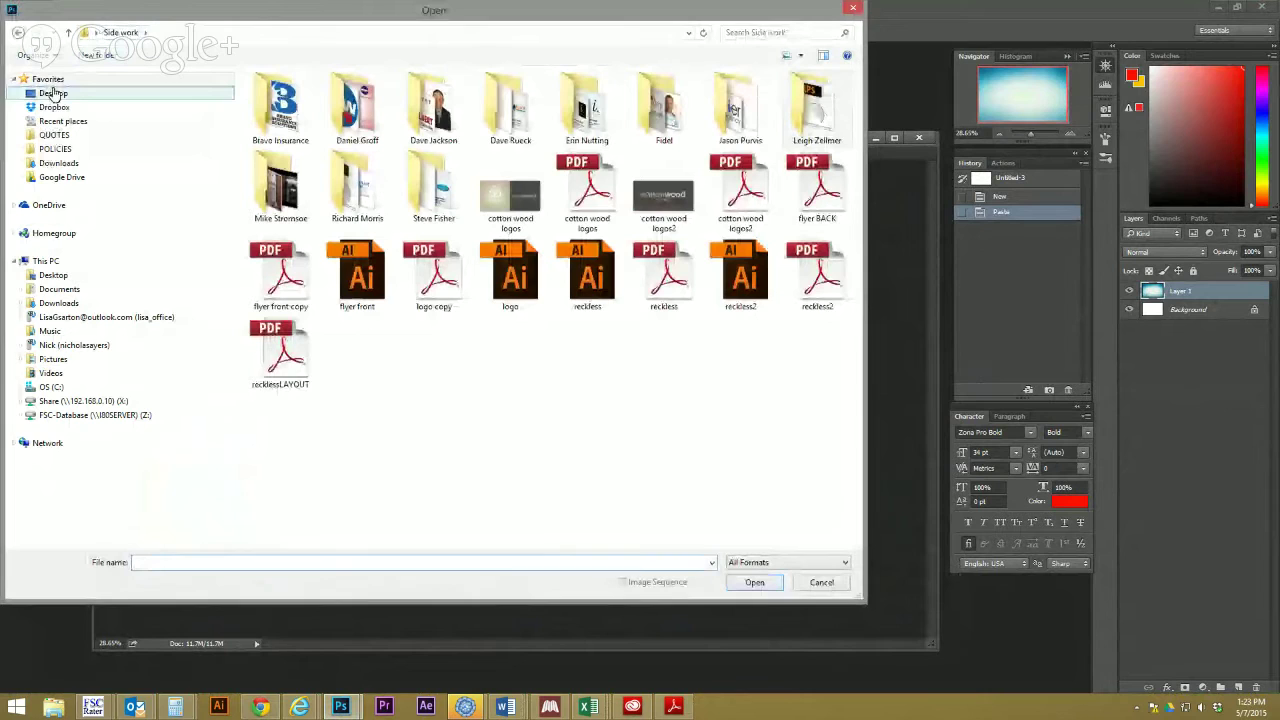
left_click(50, 95)
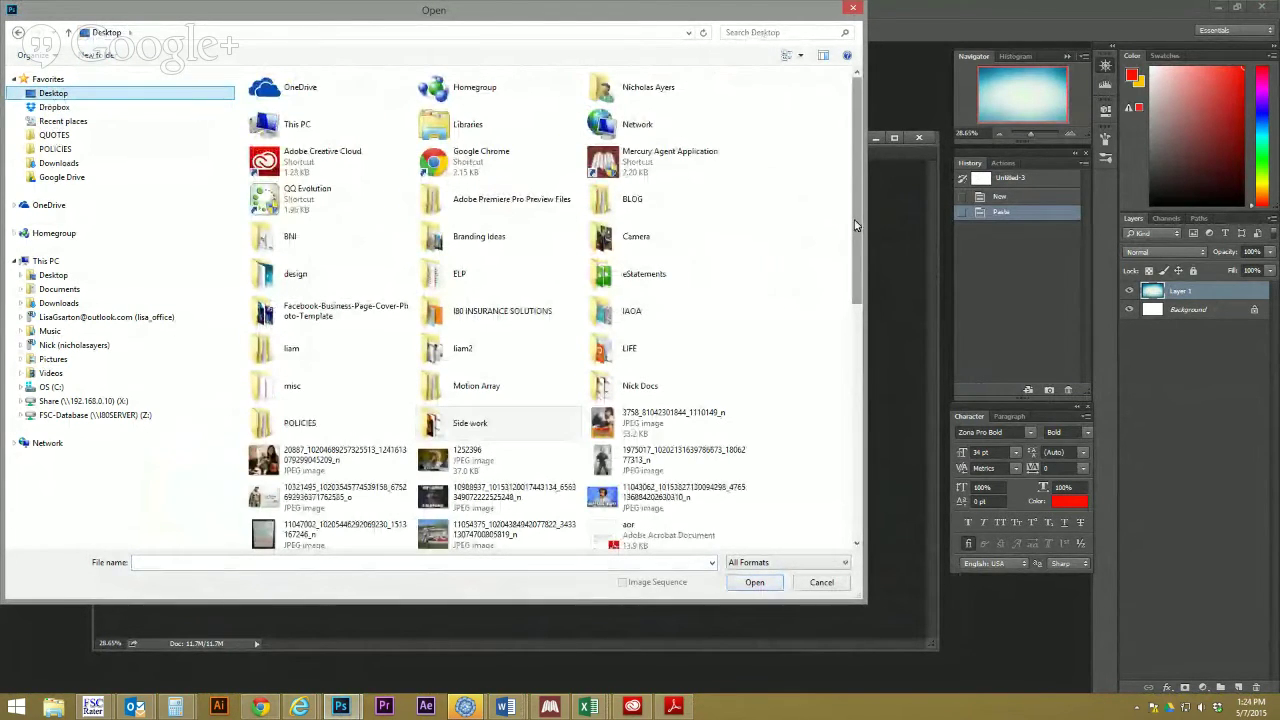
double_click(491, 321)
scroll(860, 243, "down", 5)
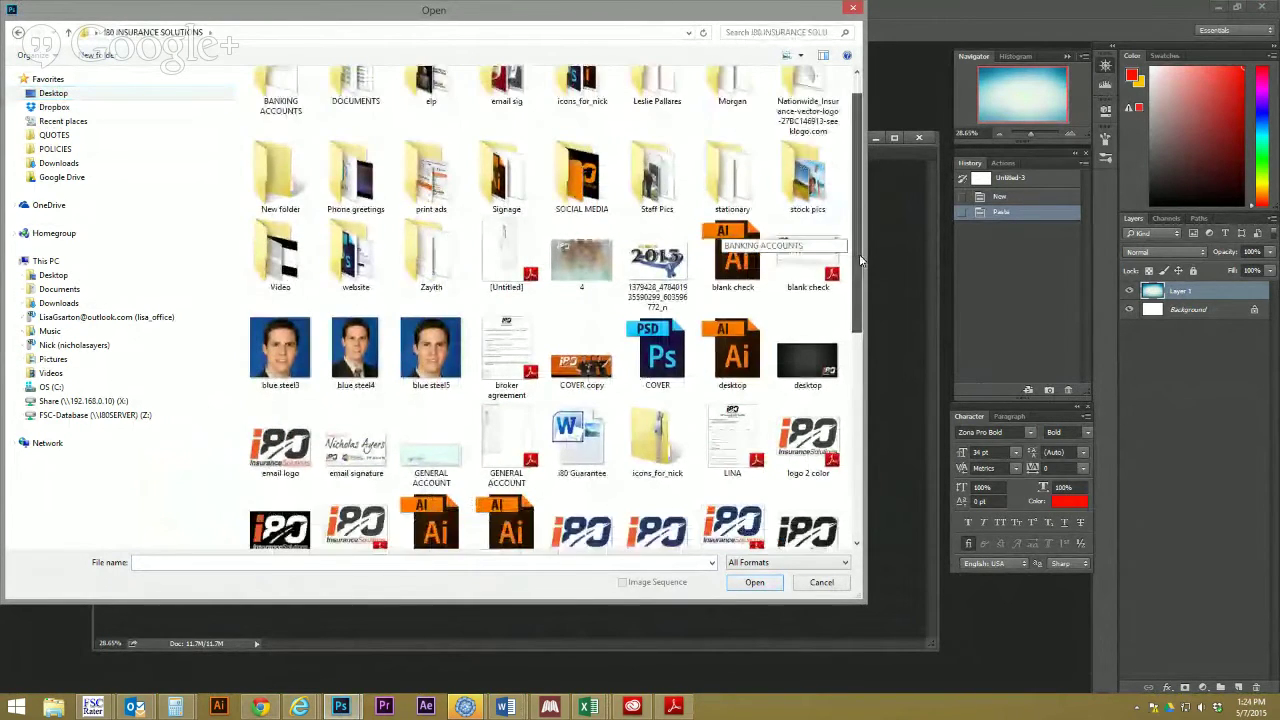
double_click(276, 408)
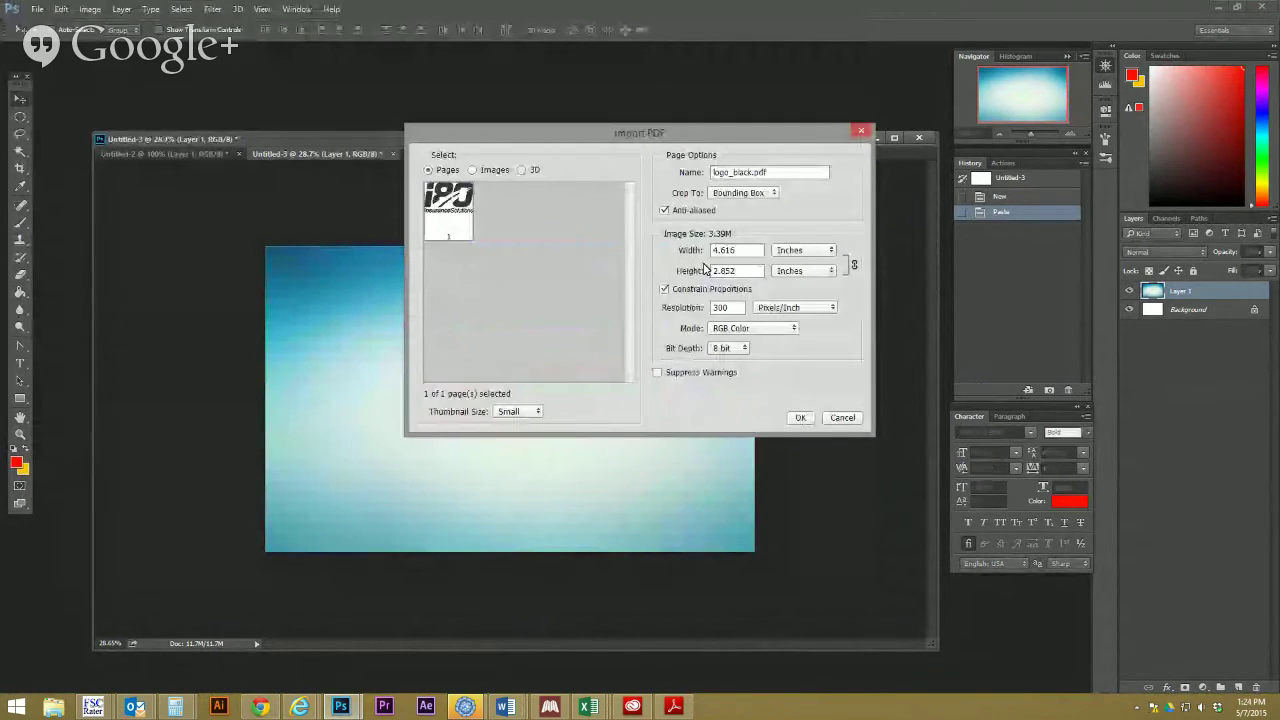
left_click(808, 418)
Place the i80 logo from its own document onto the blue background image and scale it down to about 58% with transform controls
left_click_drag(434, 154, 652, 105)
left_click_drag(800, 250, 511, 409)
left_click(165, 29)
left_click_drag(462, 366, 535, 413)
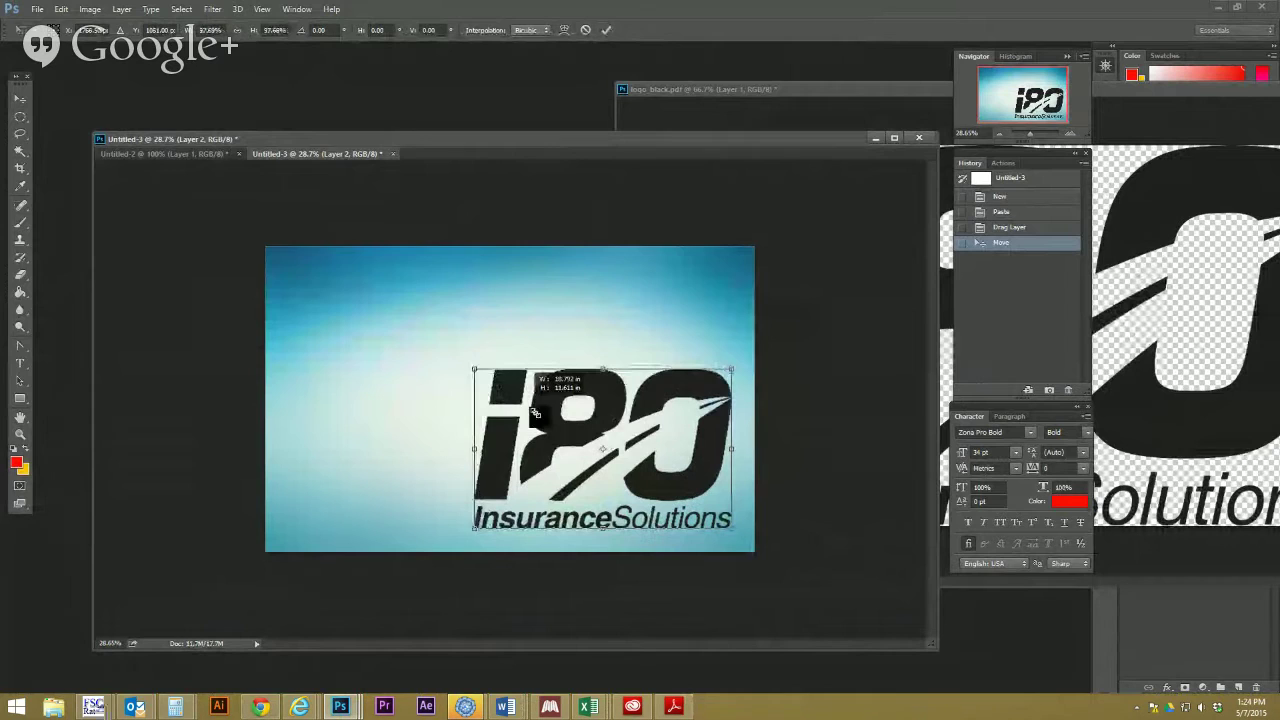